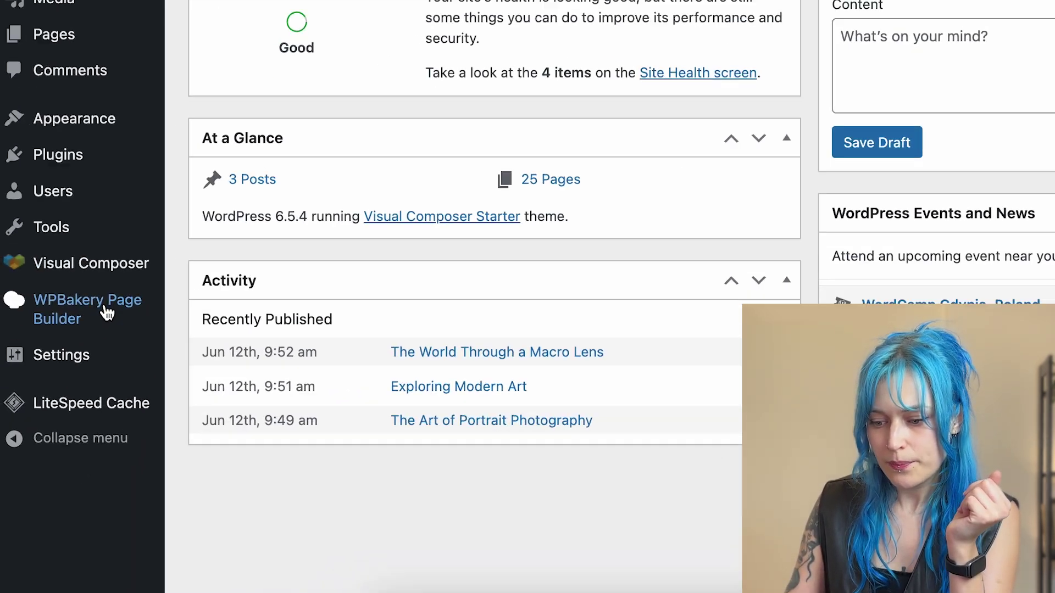
# - Start a new template in WPBakery Page Builder > Grid Builder, then scroll the Media Grid demo page
pyautogui.moveTo(75, 381)
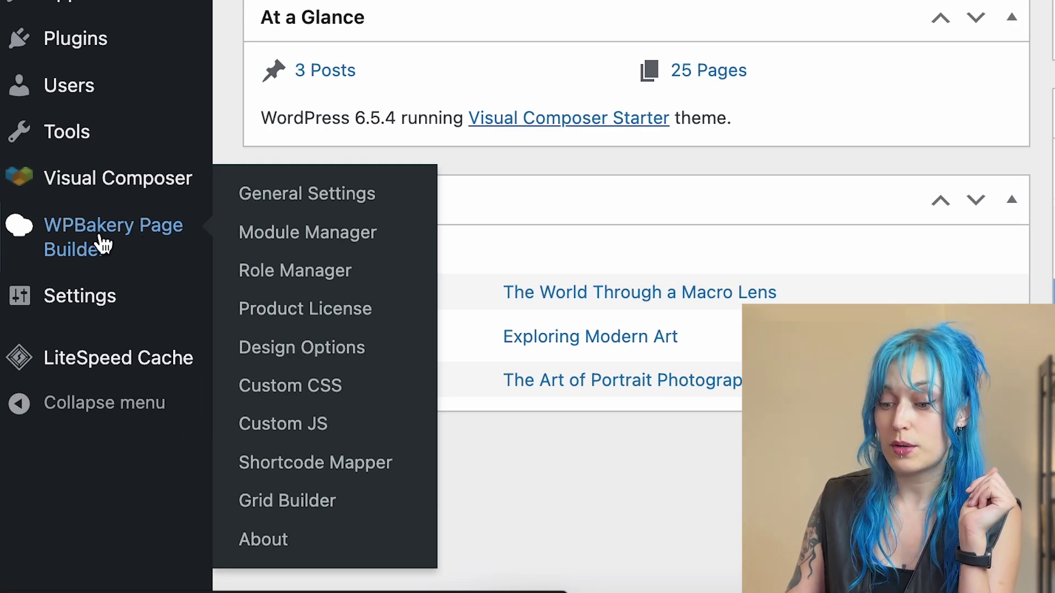
pyautogui.click(316, 500)
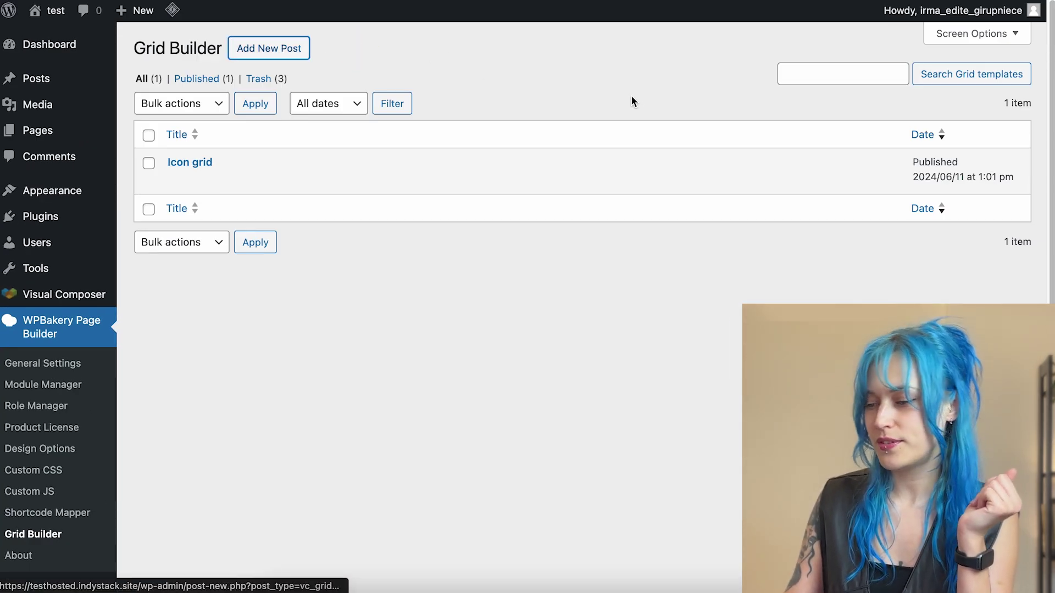
pyautogui.click(281, 58)
pyautogui.scroll(-2, 879, 231)
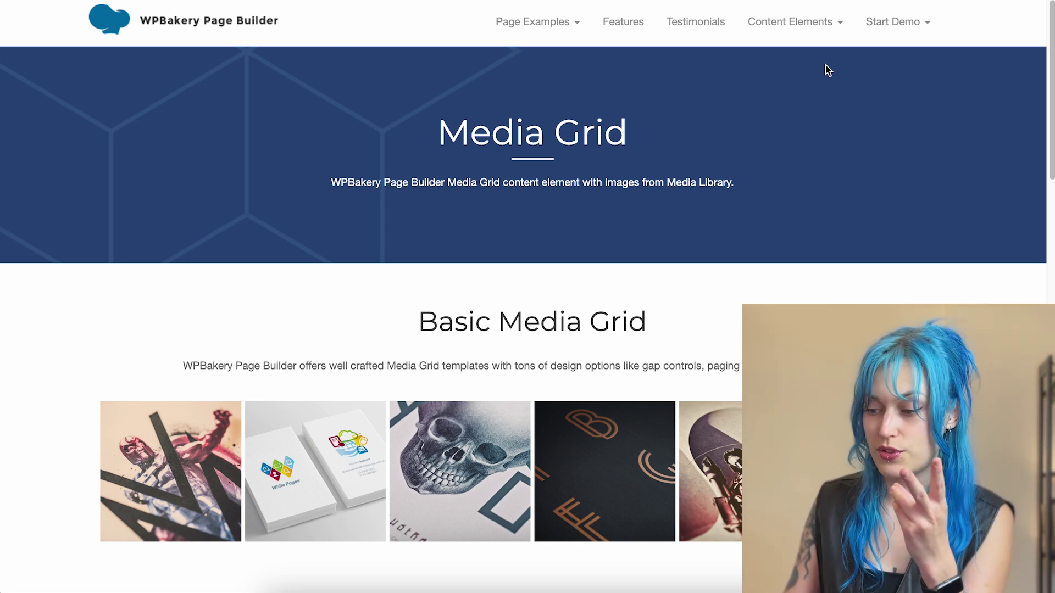
# - Scroll through the Media Grid examples and jump back to the top of the page
pyautogui.scroll(-3, 914, 197)
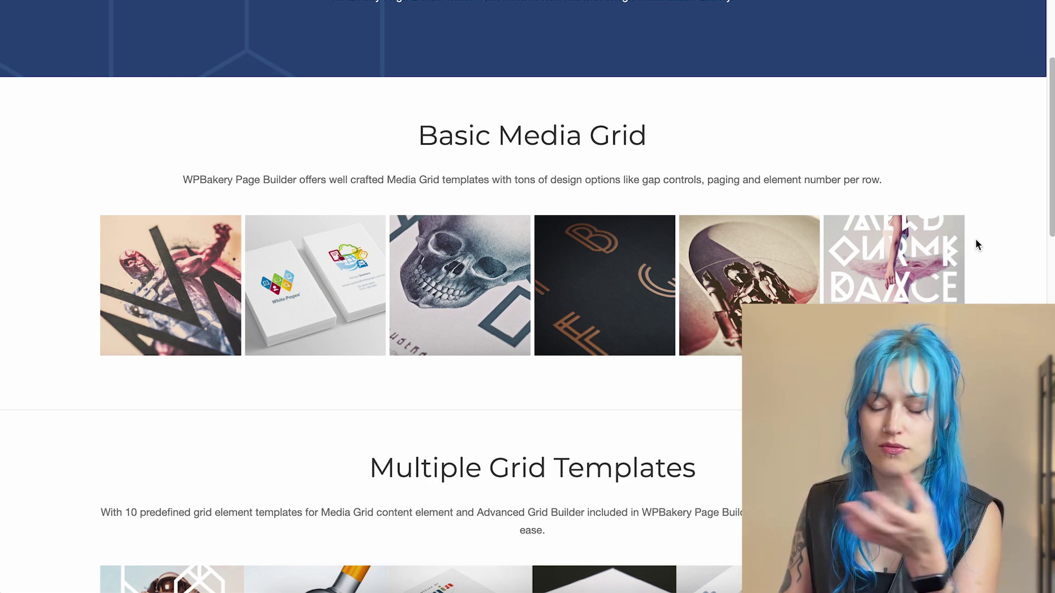
pyautogui.scroll(-4, 974, 242)
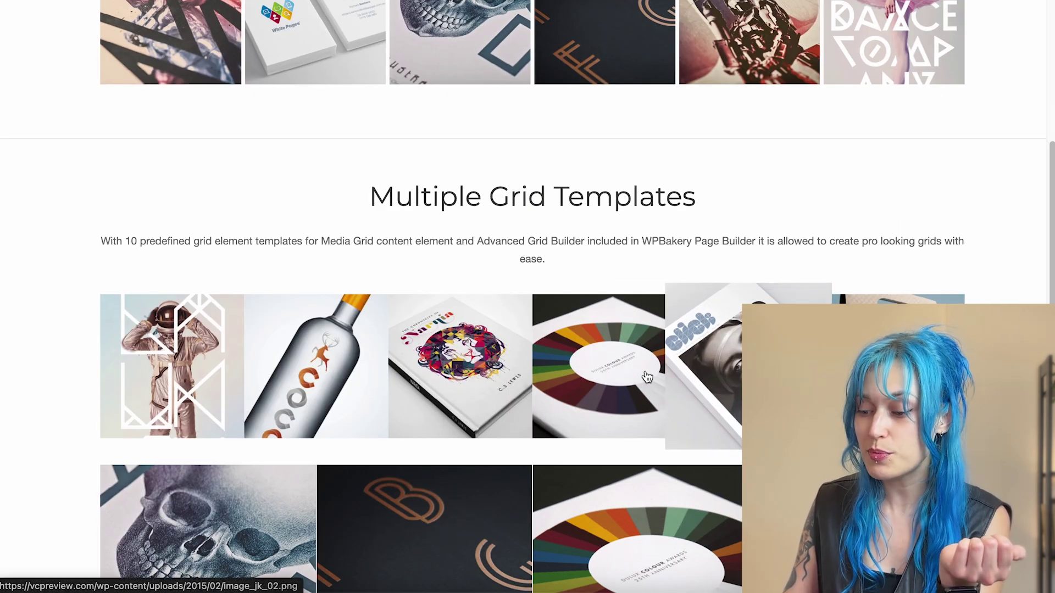
pyautogui.scroll(-5, 456, 341)
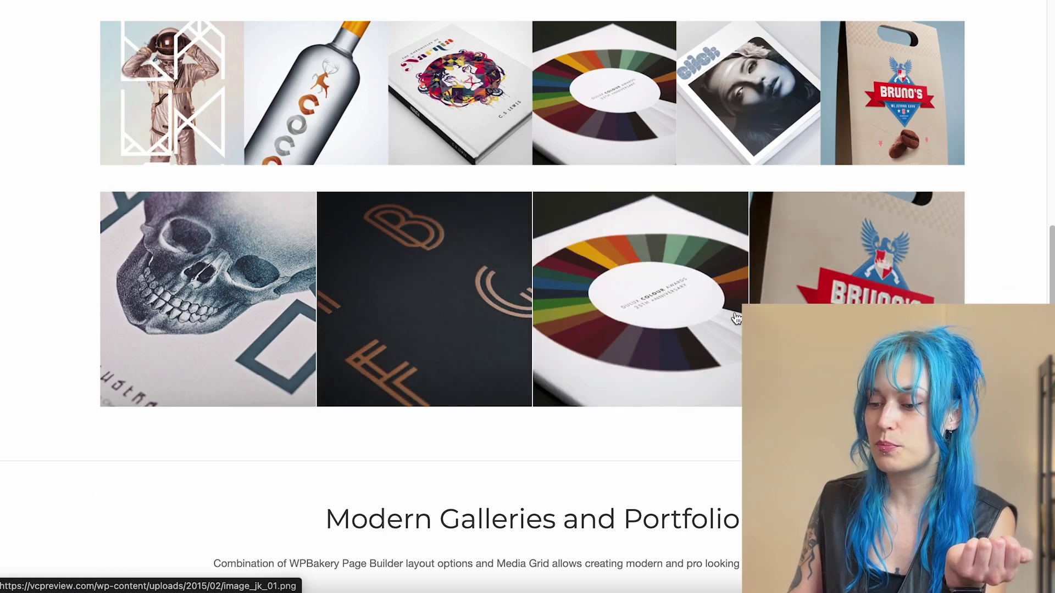
pyautogui.scroll(-10, 406, 307)
pyautogui.press('Home')
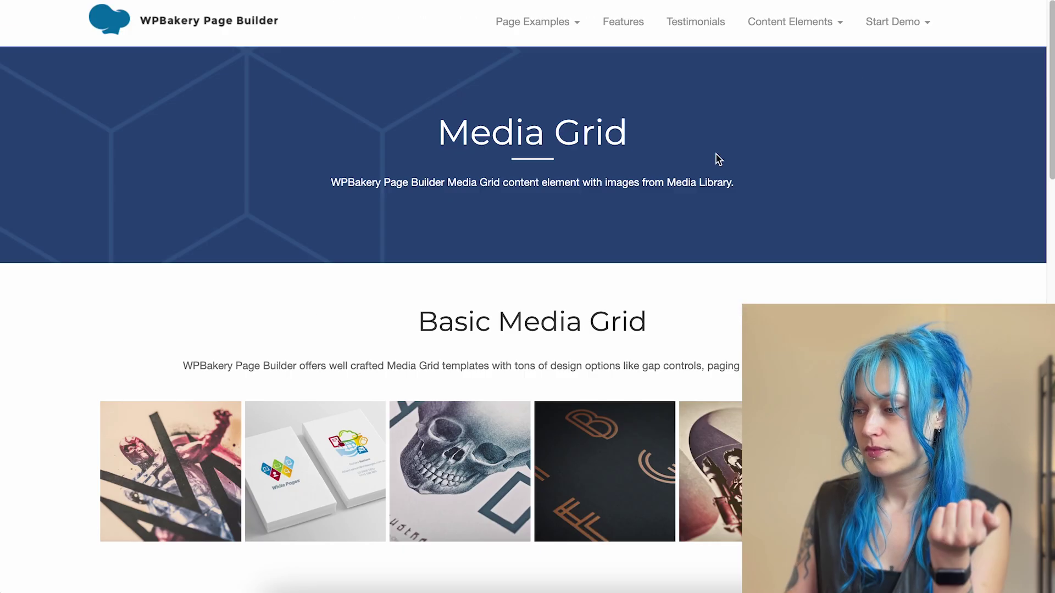
# - Open Content Elements > Post Grid and browse its example post grids
pyautogui.moveTo(835, 41)
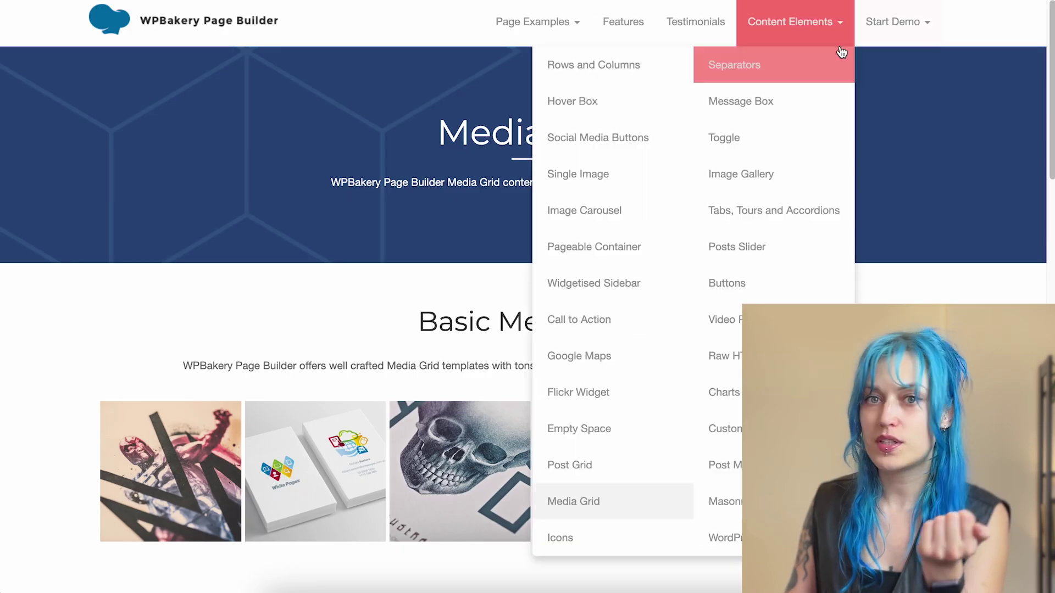
pyautogui.click(606, 470)
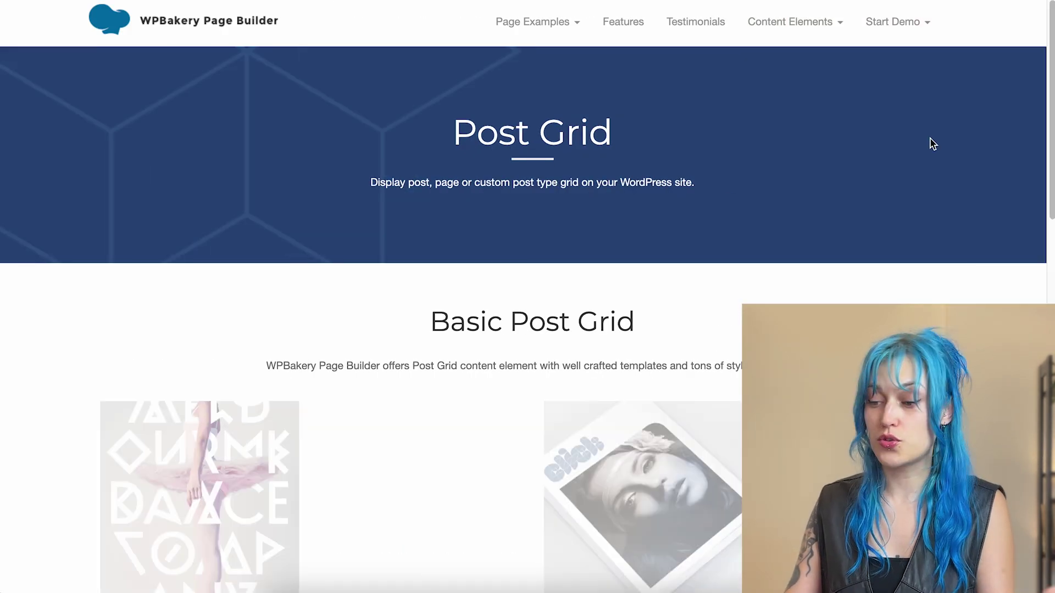
pyautogui.scroll(-2, 933, 144)
pyautogui.scroll(-4, 932, 143)
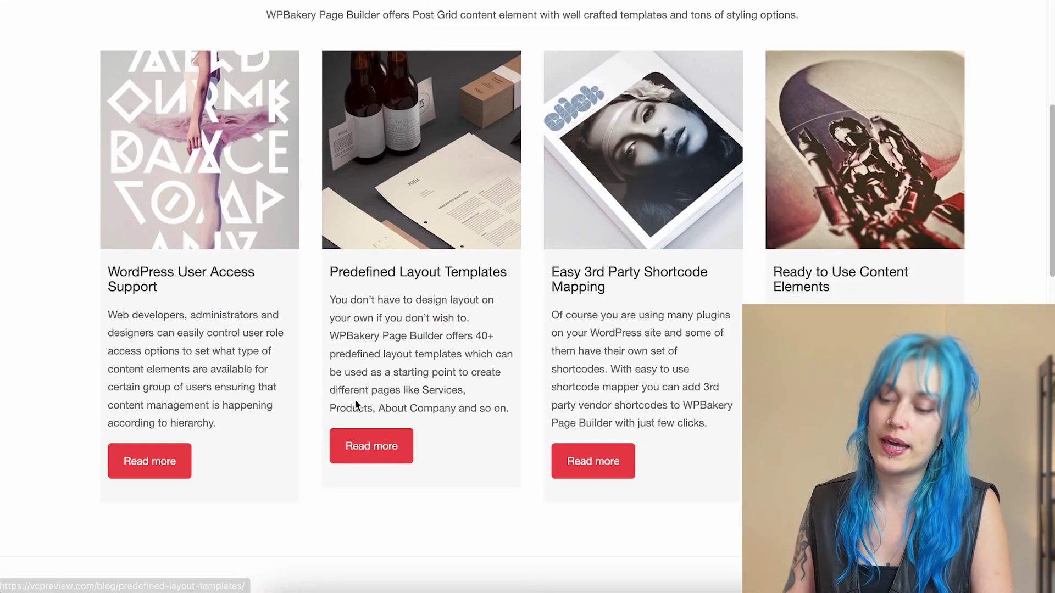
pyautogui.scroll(-12, 723, 256)
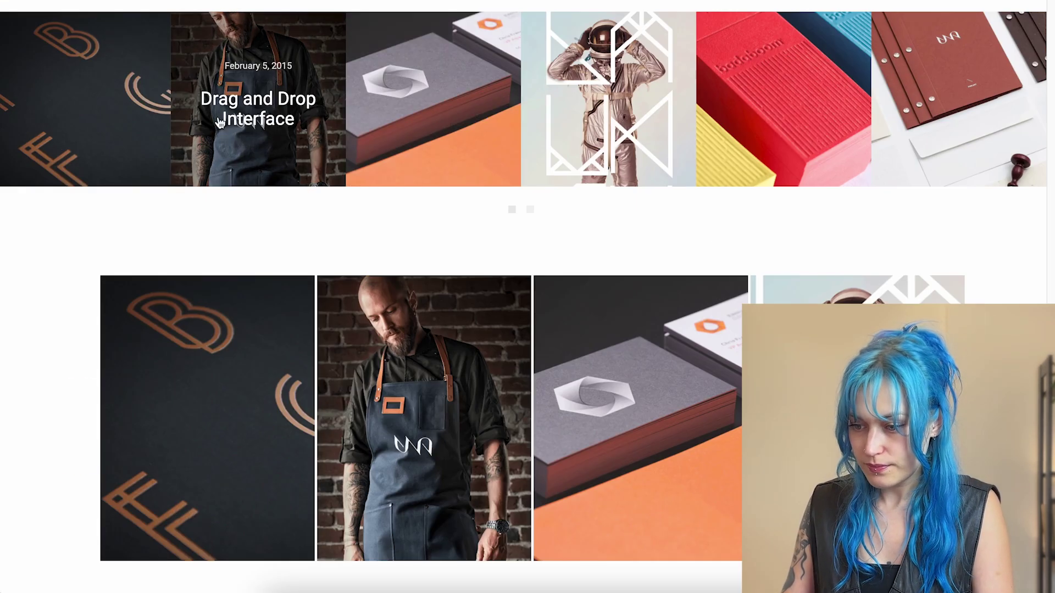
pyautogui.scroll(-2, 901, 114)
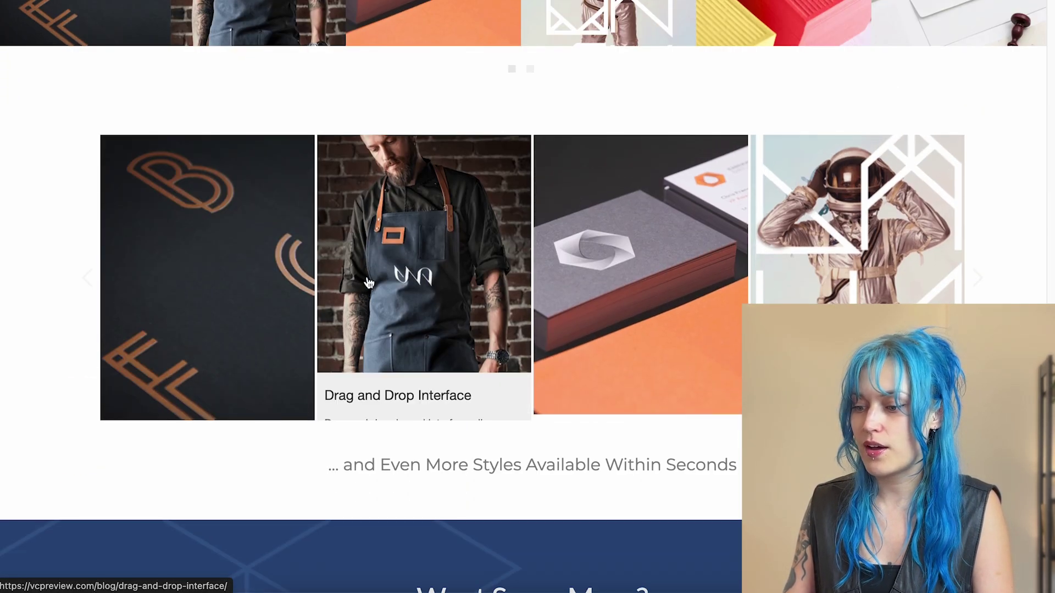
pyautogui.scroll(-4, 876, 271)
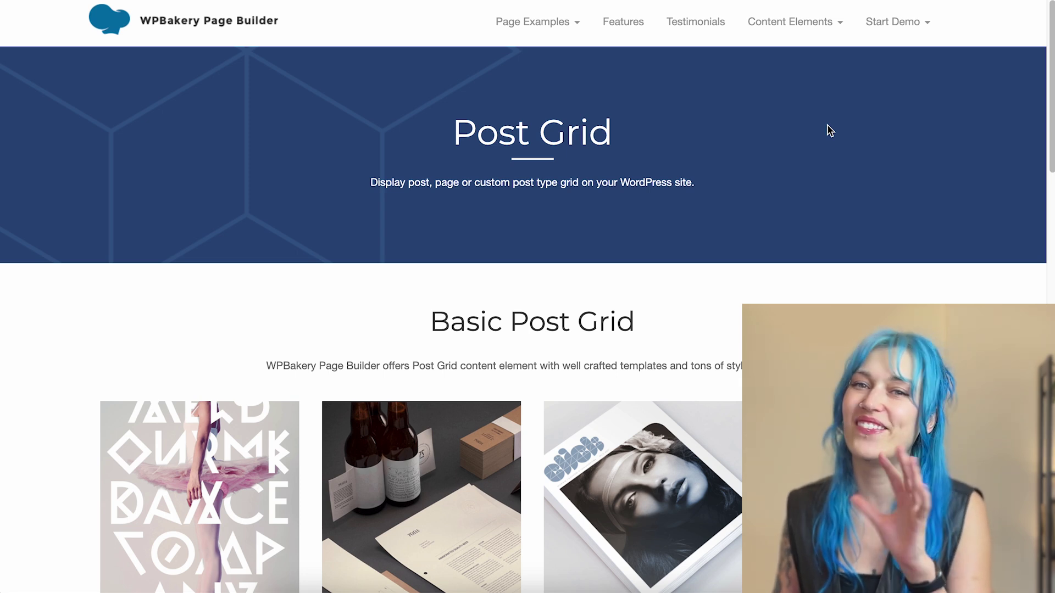
pyautogui.moveTo(790, 22)
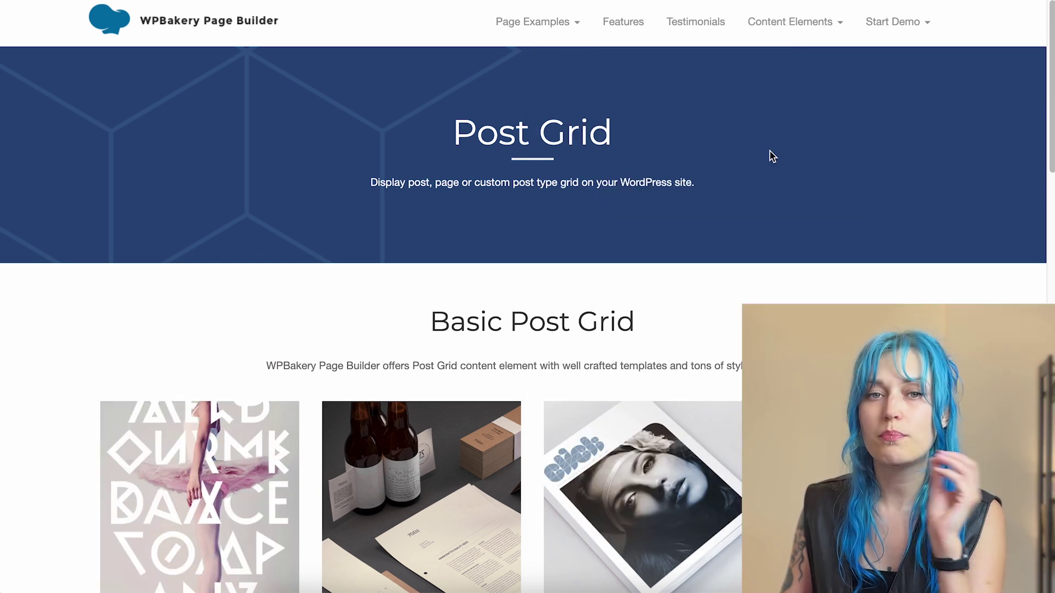
pyautogui.scroll(-1, 771, 157)
pyautogui.scroll(-3, 777, 159)
pyautogui.scroll(-1, 295, 125)
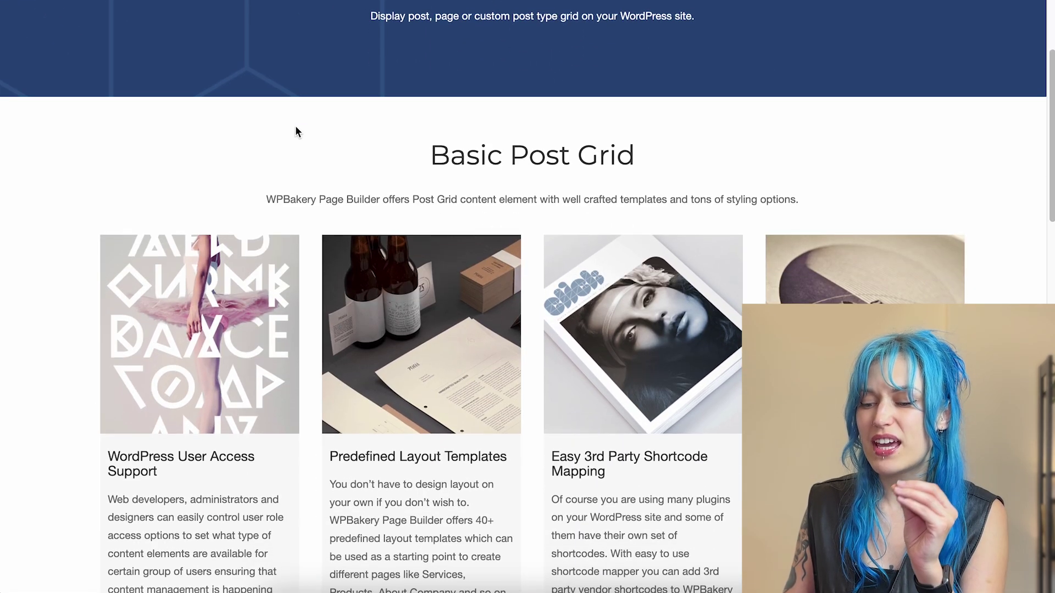
pyautogui.scroll(3, 165, 247)
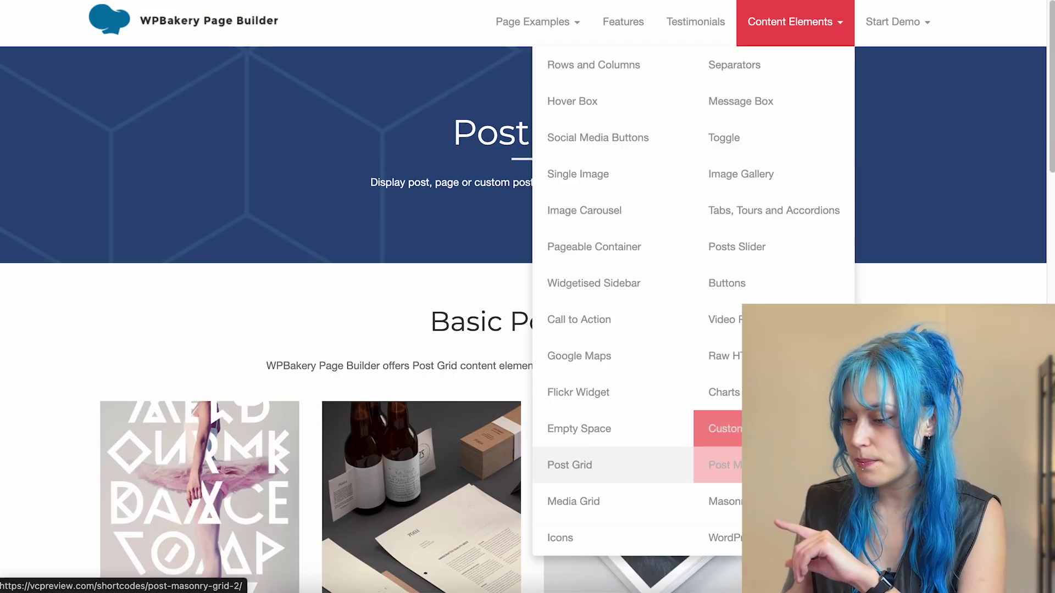
# - Open Content Elements > Post Masonry Grid and scroll down through the masonry examples
pyautogui.click(717, 464)
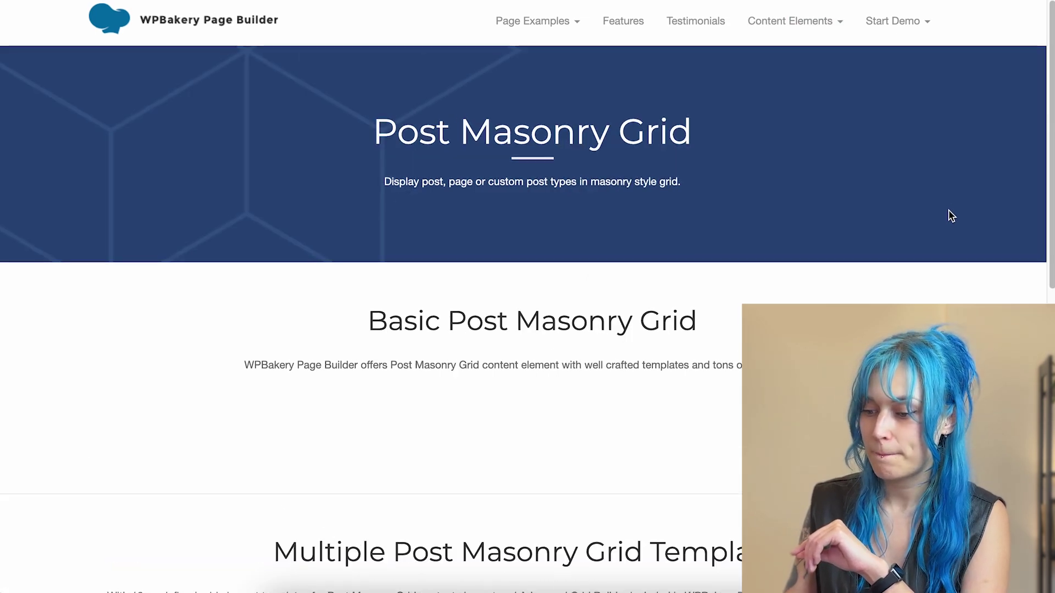
pyautogui.scroll(-2, 950, 216)
pyautogui.scroll(-8, 984, 215)
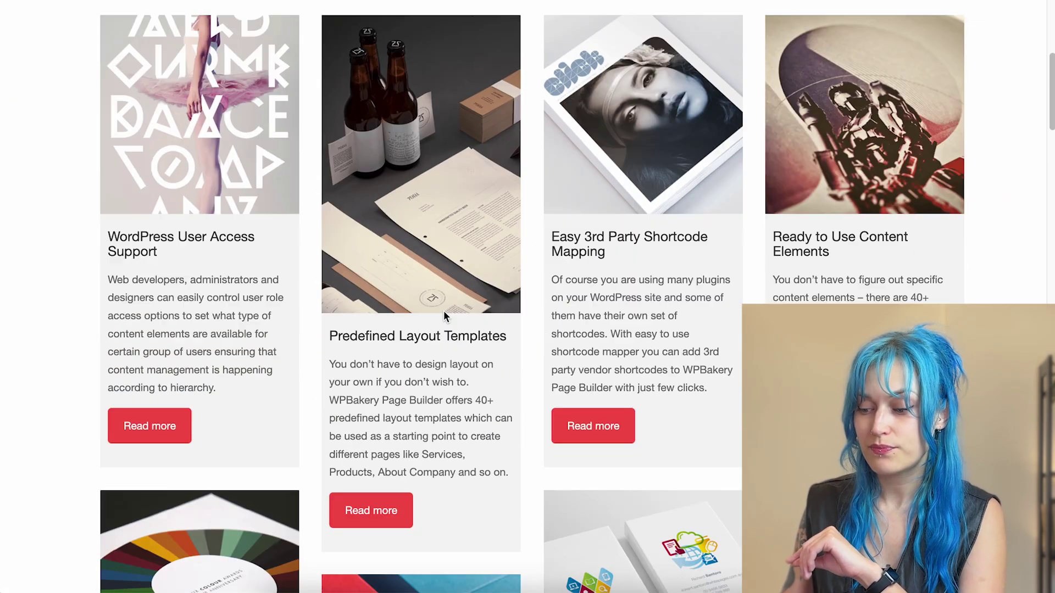
pyautogui.scroll(-4, 680, 163)
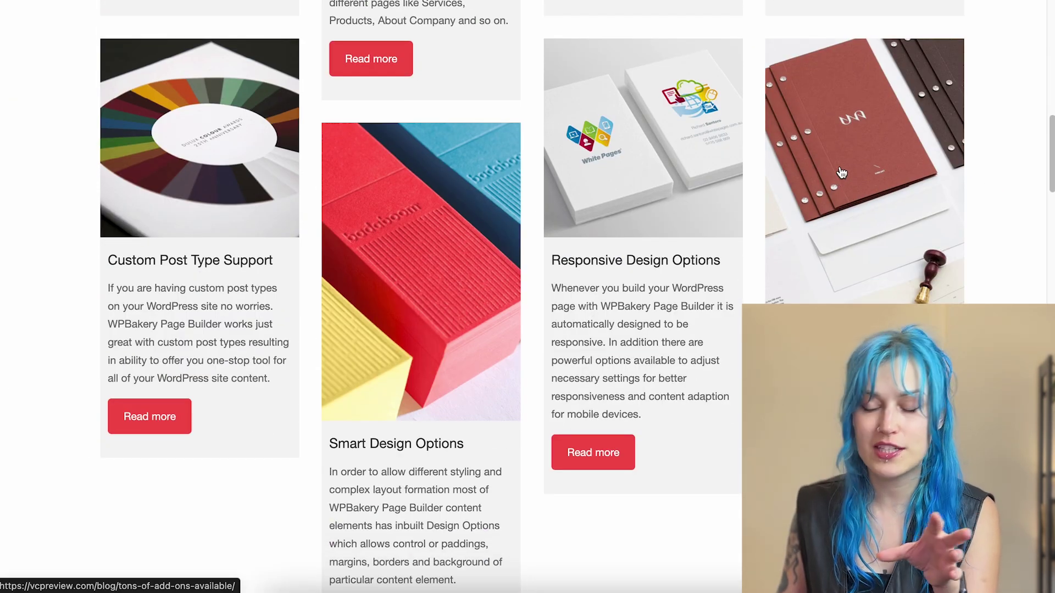
pyautogui.scroll(-4, 846, 167)
pyautogui.scroll(-10, 711, 192)
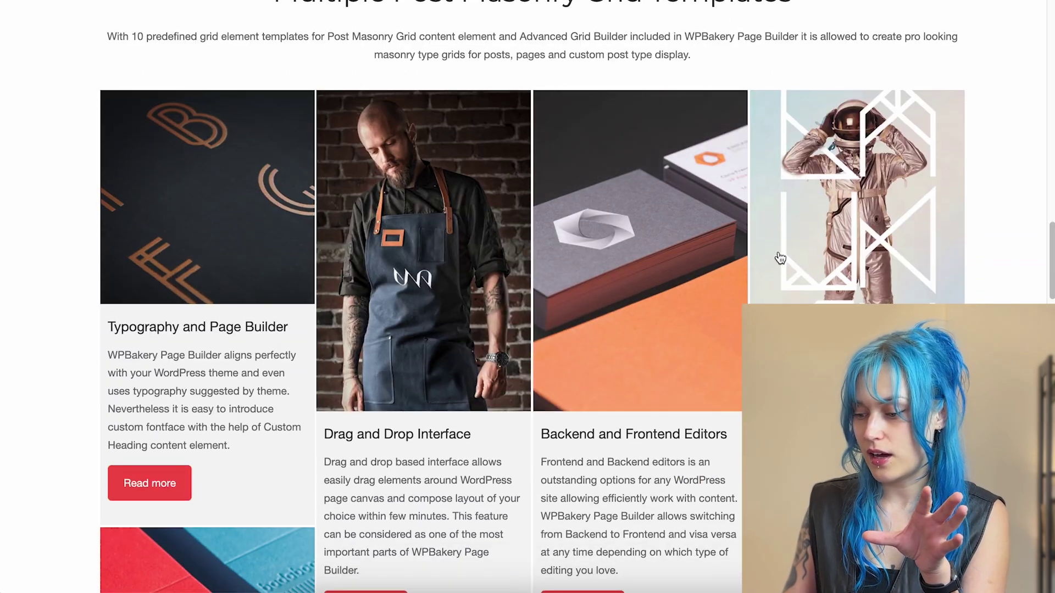
pyautogui.scroll(-4, 682, 375)
pyautogui.scroll(-15, 681, 375)
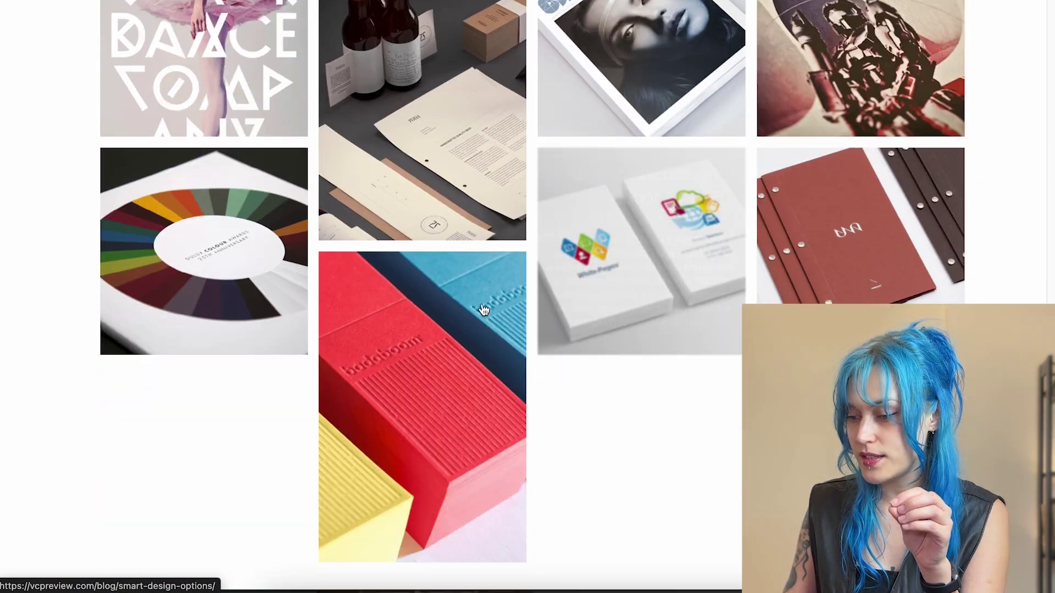
pyautogui.scroll(1, 769, 164)
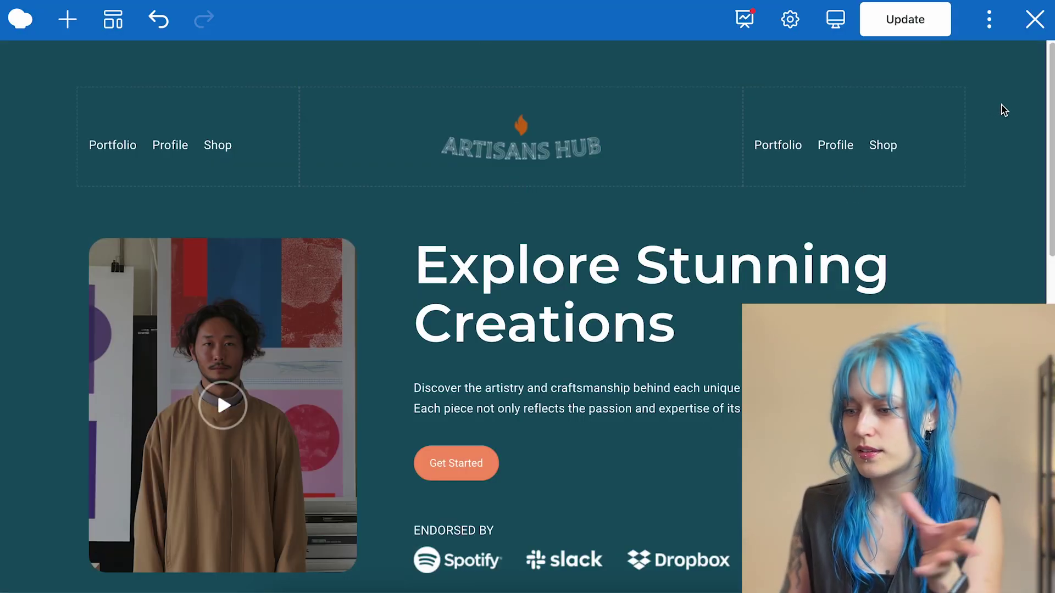
# - Scroll the Artisans Hub page down to the Our Captivating Gallery and Read About Our Process rows
pyautogui.scroll(-2, 1004, 110)
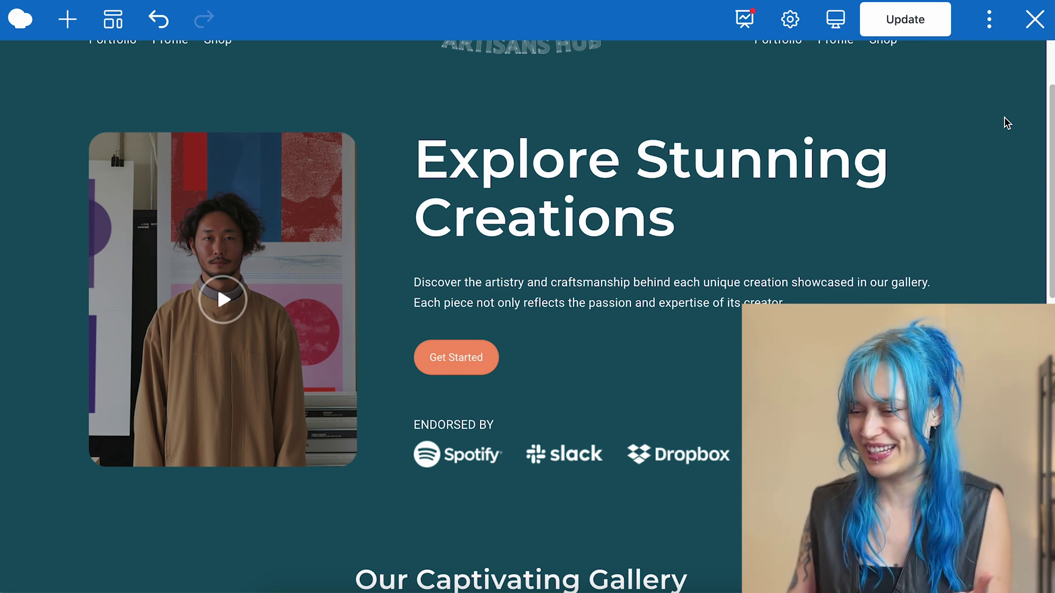
pyautogui.scroll(-5, 997, 194)
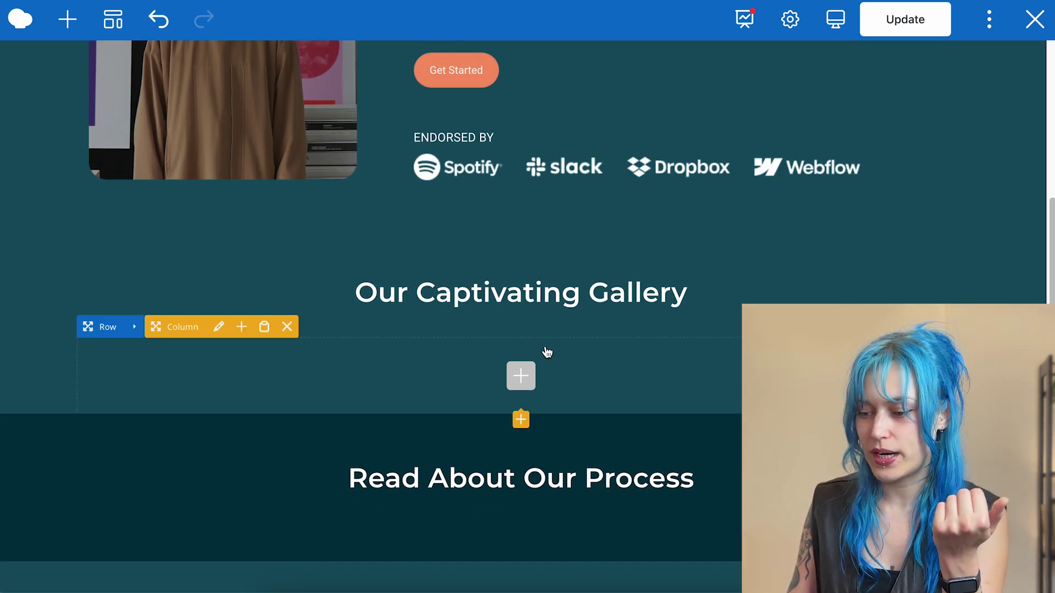
pyautogui.scroll(-1, 579, 374)
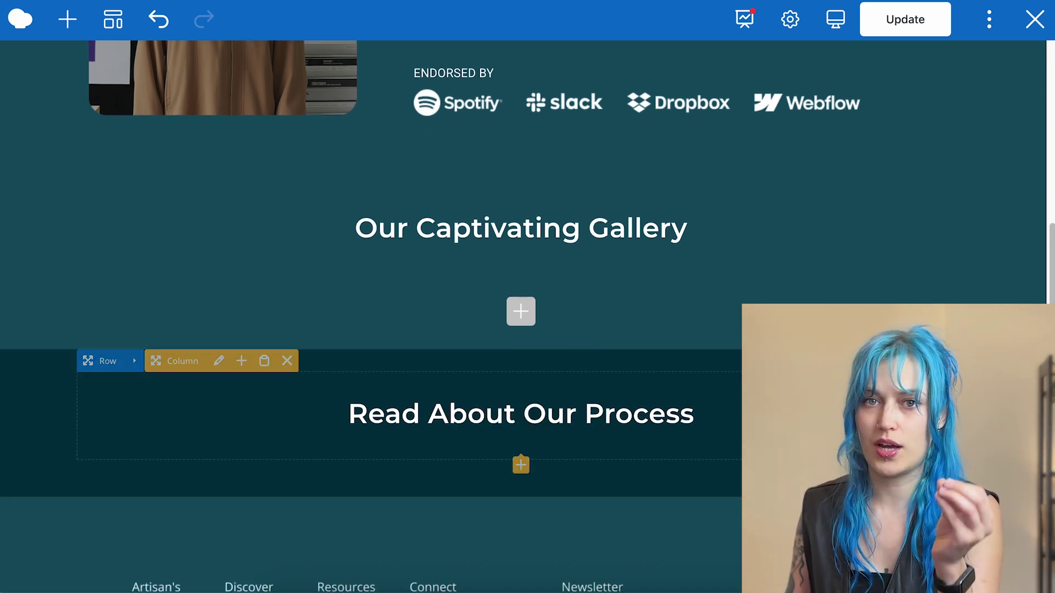
pyautogui.scroll(-1, 528, 317)
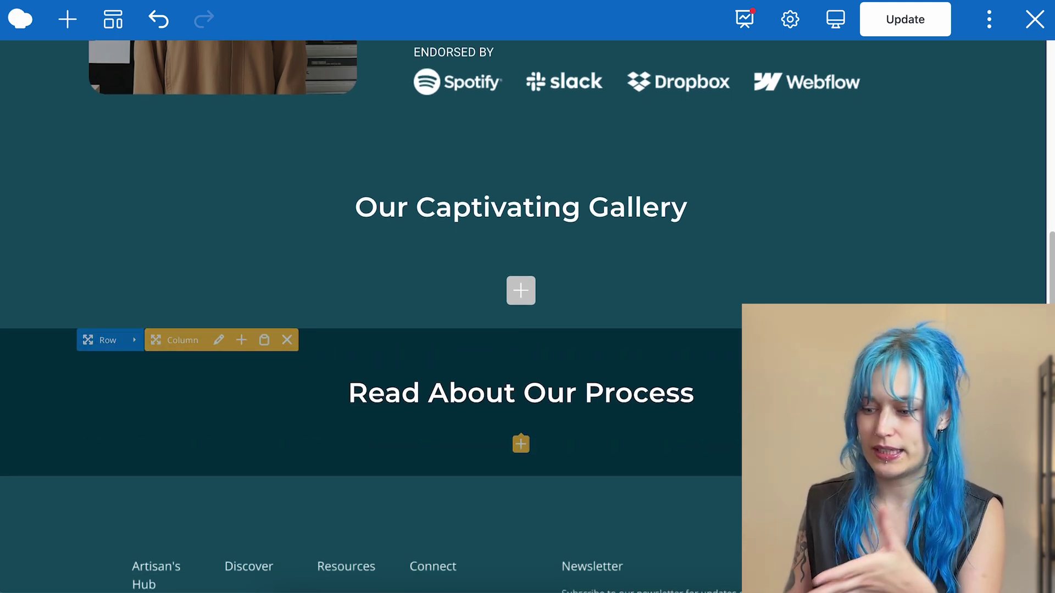
pyautogui.scroll(-5, 1010, 284)
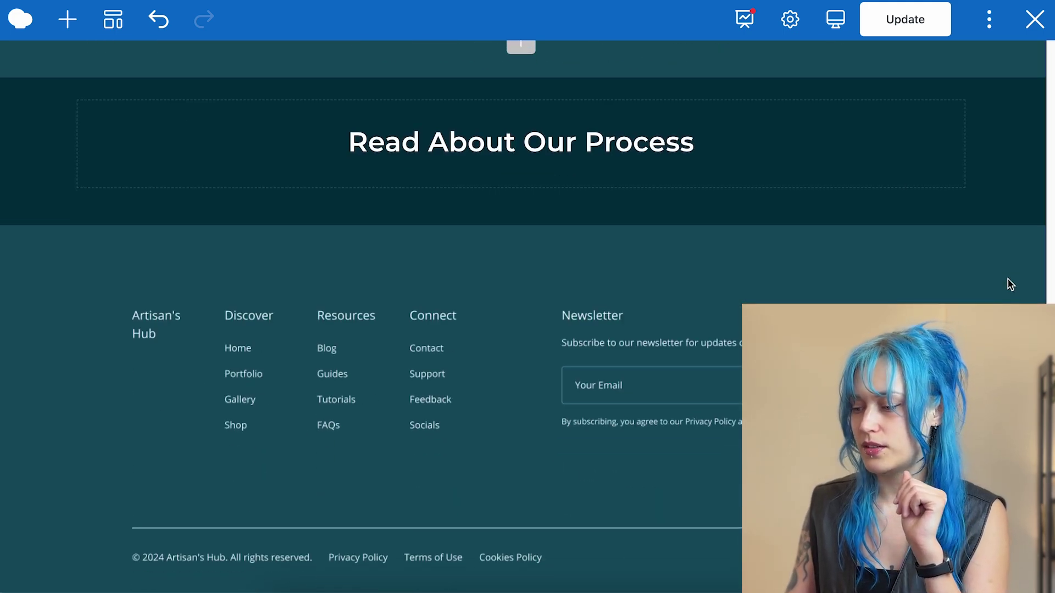
pyautogui.scroll(5, 1010, 284)
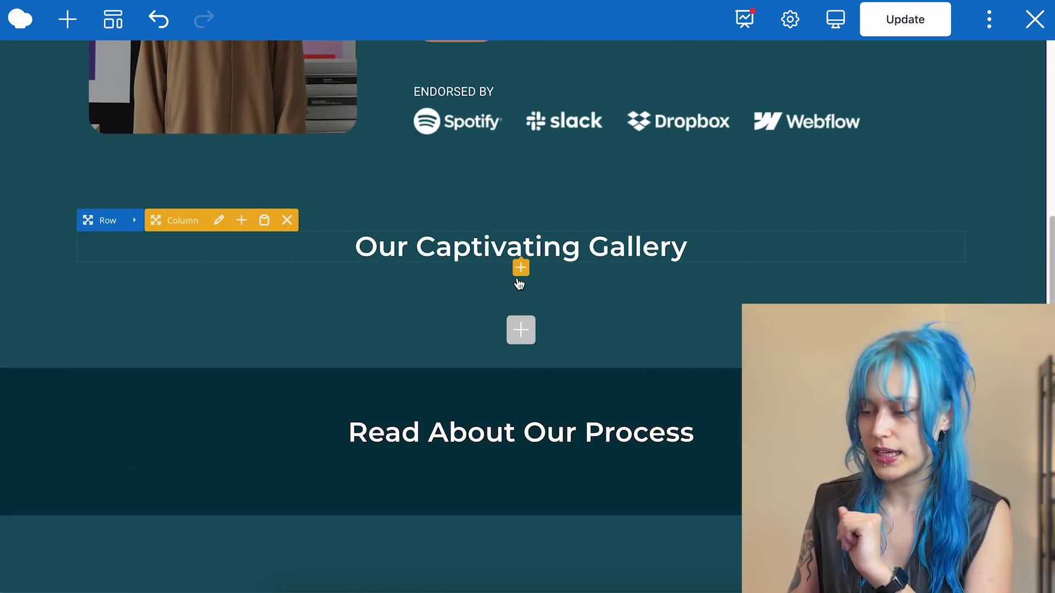
# - Insert a Media Grid element under Our Captivating Gallery by searching 'grid' in Add Element
pyautogui.click(521, 330)
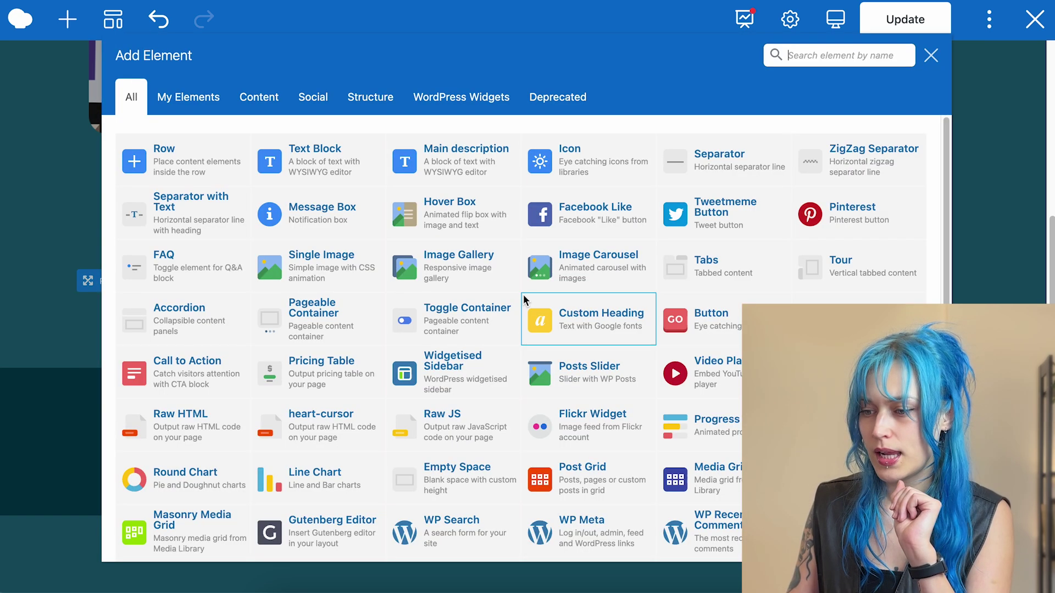
pyautogui.write('grid')
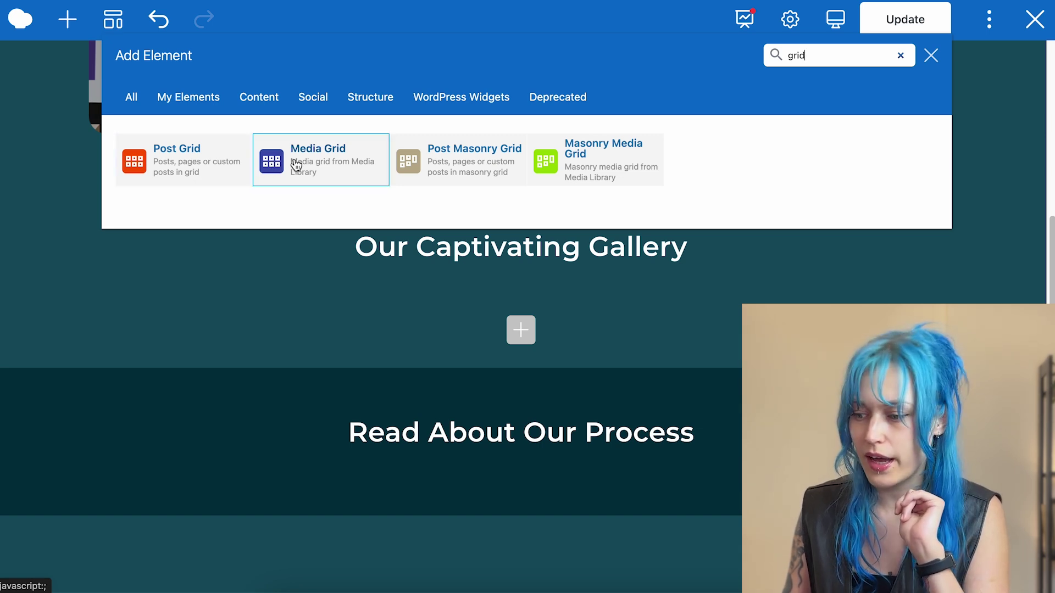
pyautogui.click(335, 173)
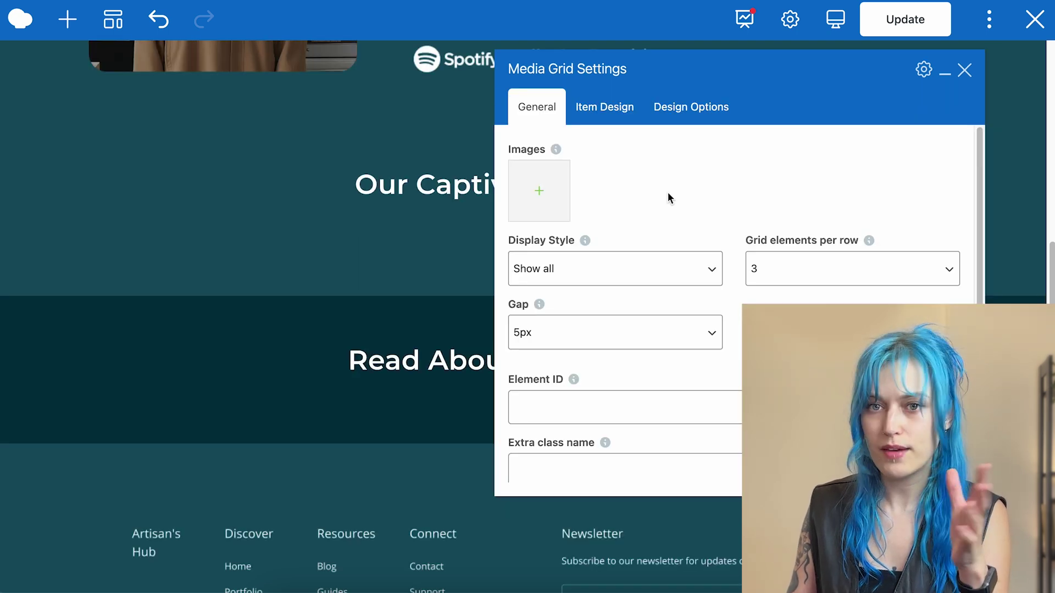
# - Add six artwork images (face drawing, bubbles, green figures, circles, flower, painted face) to the grid
pyautogui.click(538, 212)
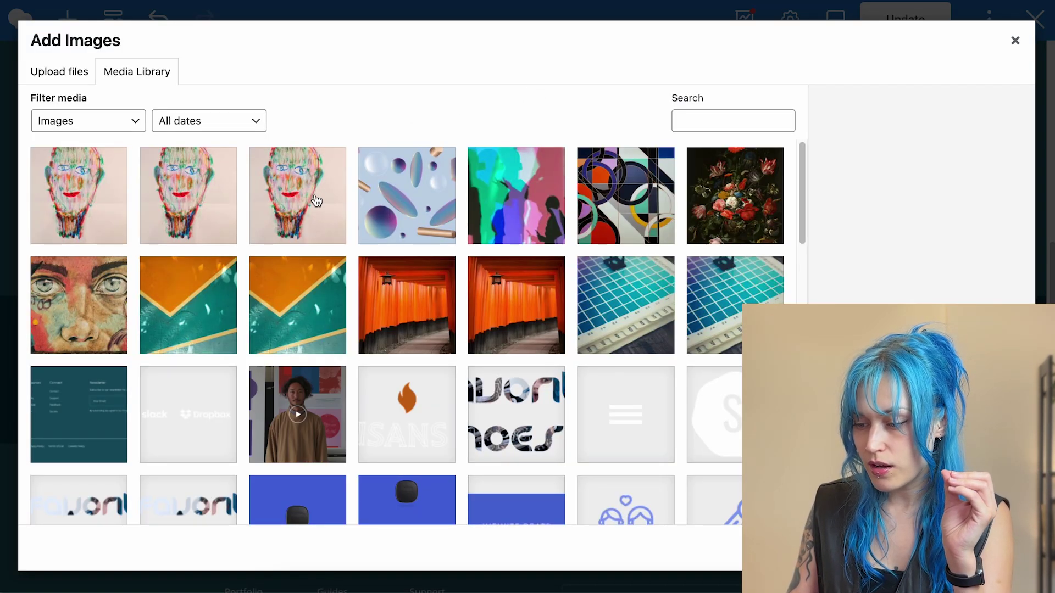
pyautogui.click(317, 201)
pyautogui.click(410, 201)
pyautogui.click(517, 201)
pyautogui.click(626, 201)
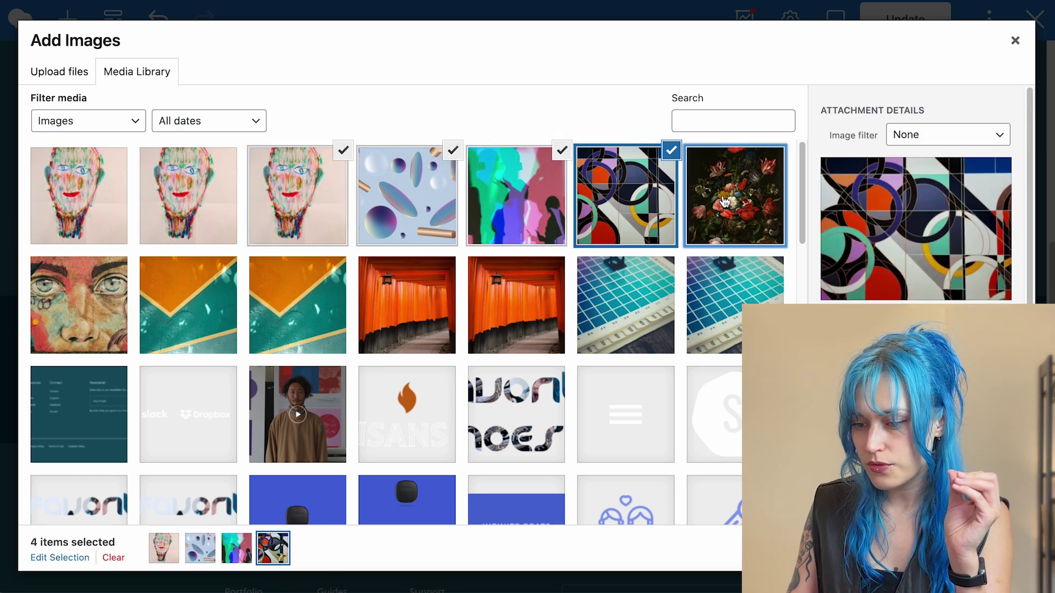
pyautogui.click(724, 202)
pyautogui.click(59, 319)
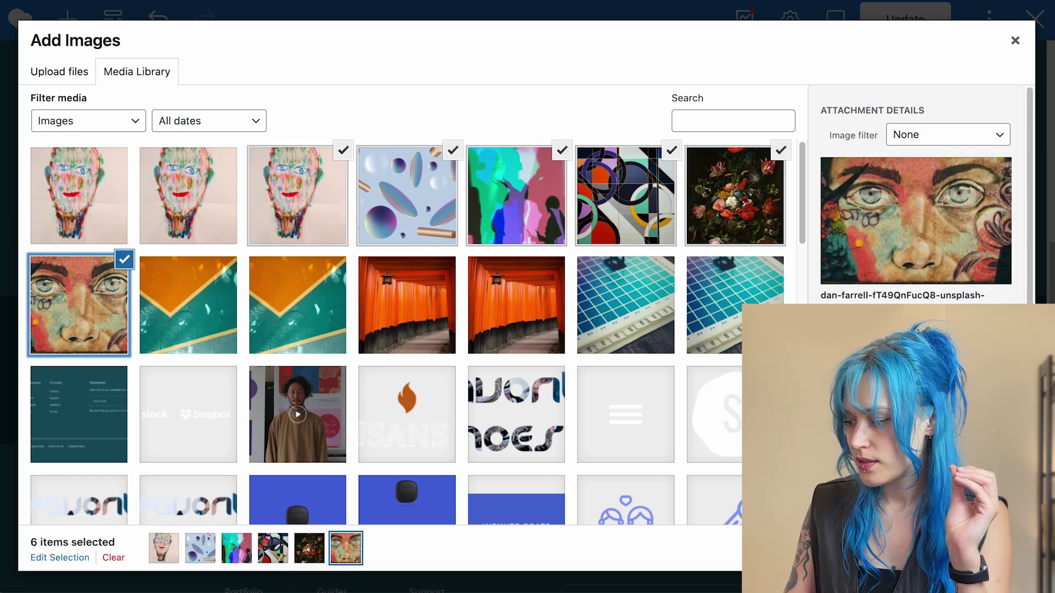
pyautogui.click(983, 552)
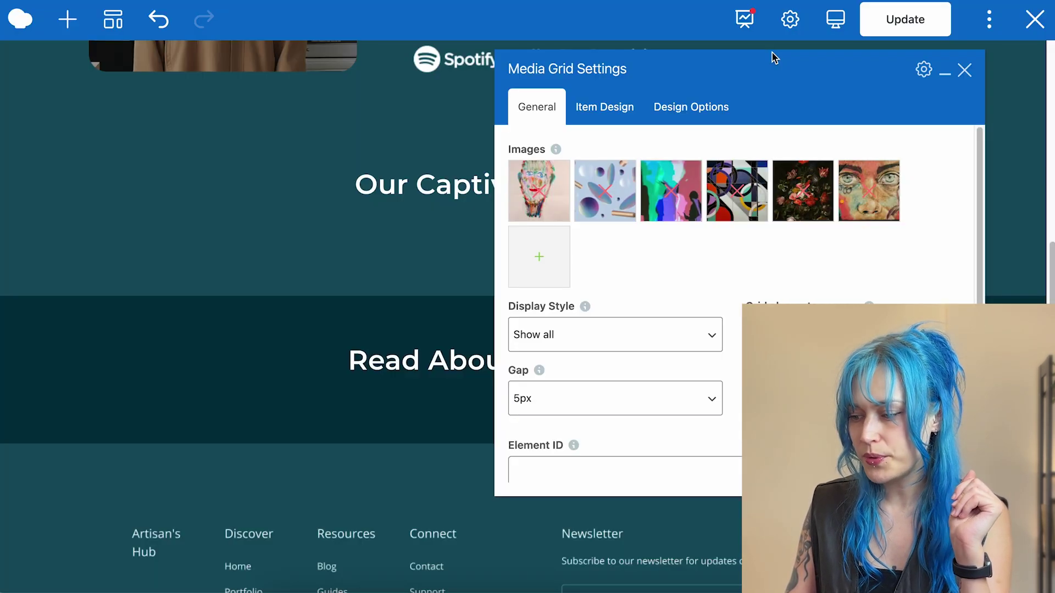
# - Keep the media grid's Display Style set to Show all
pyautogui.scroll(-1, 672, 273)
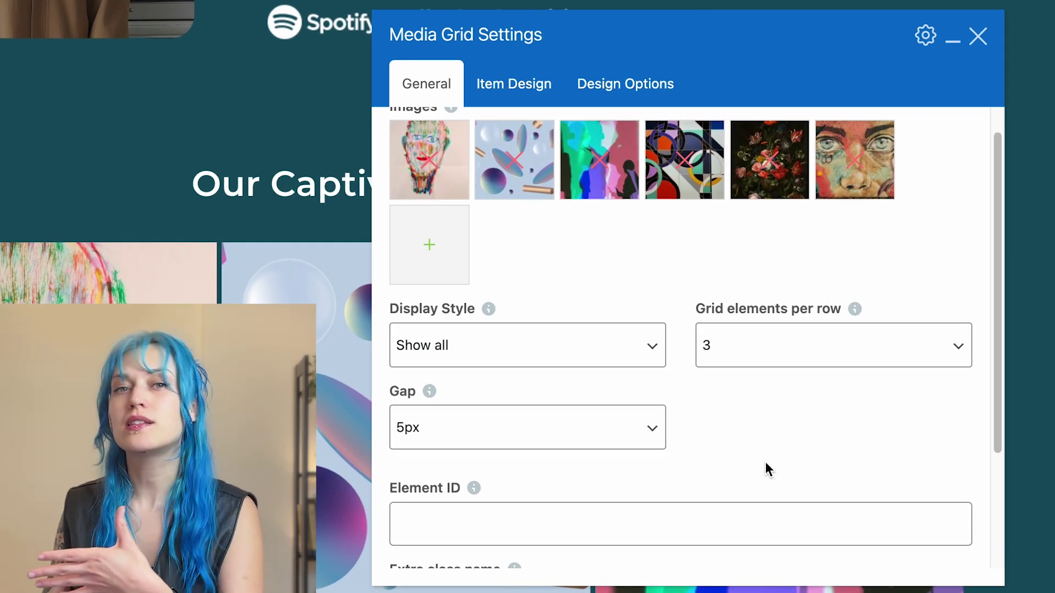
pyautogui.click(650, 368)
pyautogui.click(665, 267)
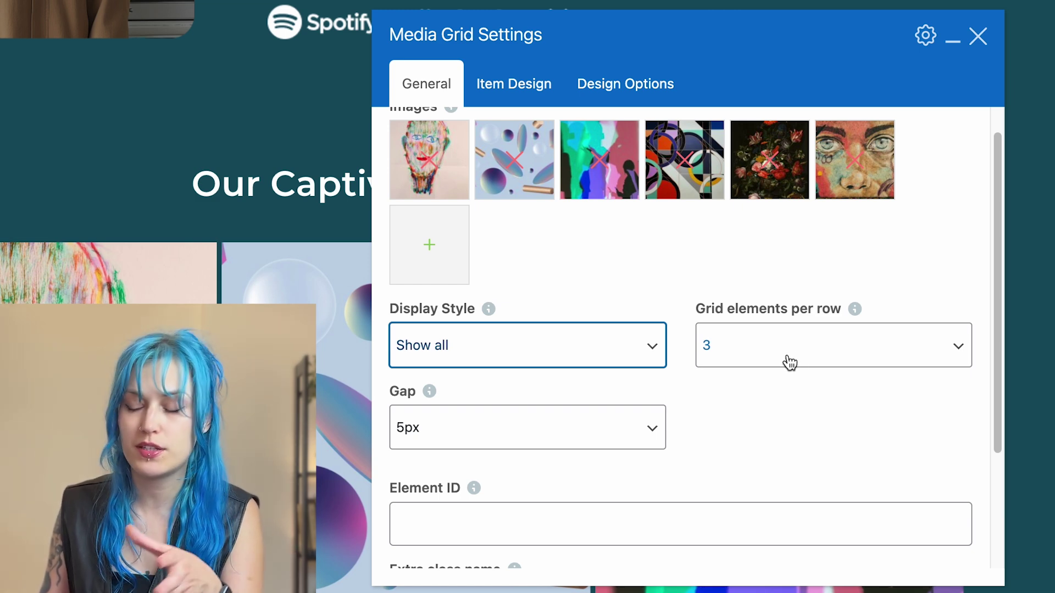
pyautogui.scroll(-3, 766, 423)
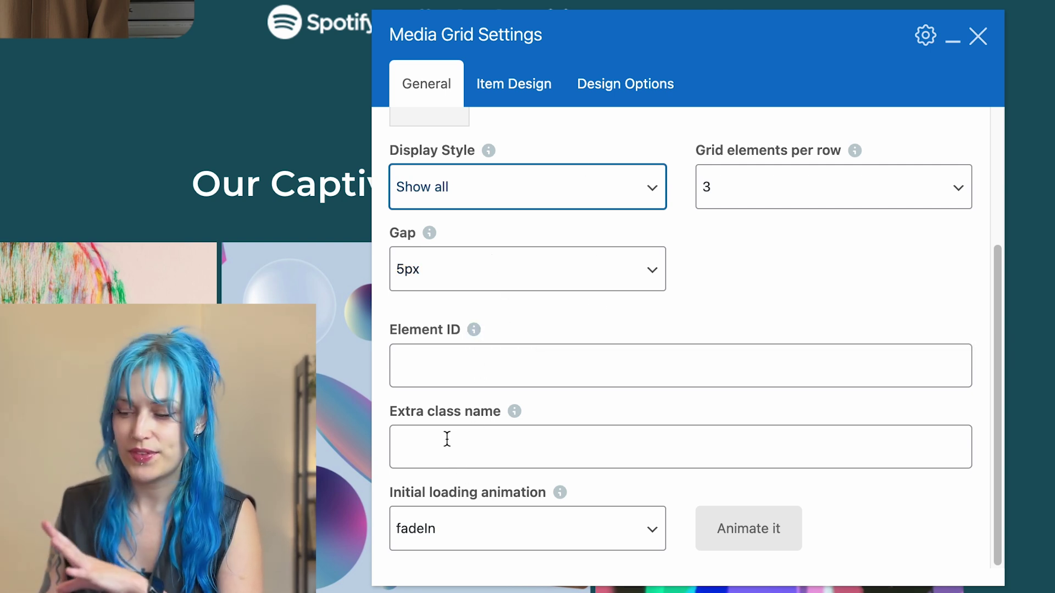
pyautogui.click(517, 83)
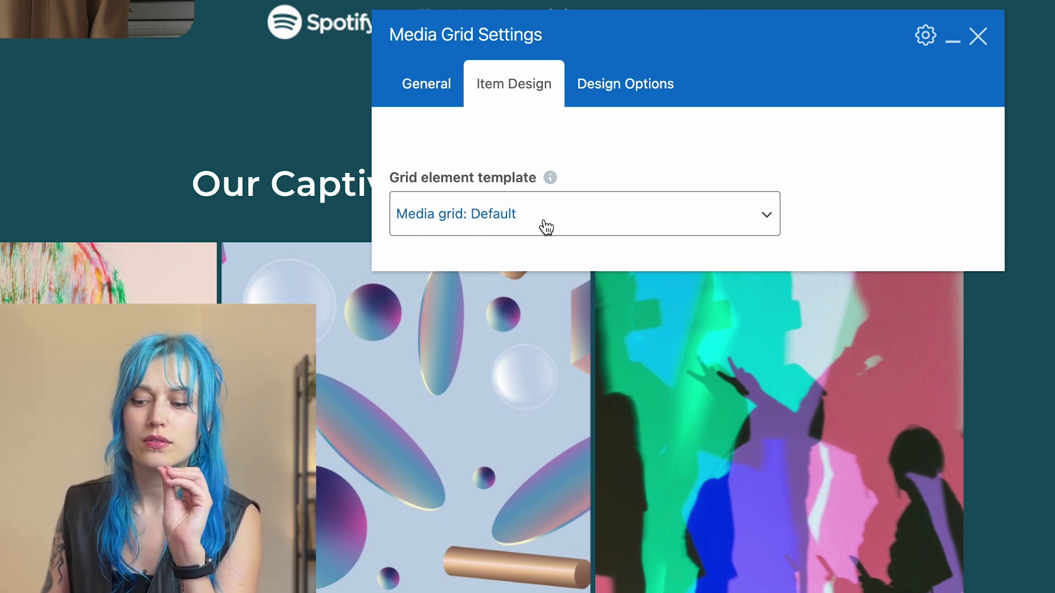
pyautogui.scroll(-3, 506, 431)
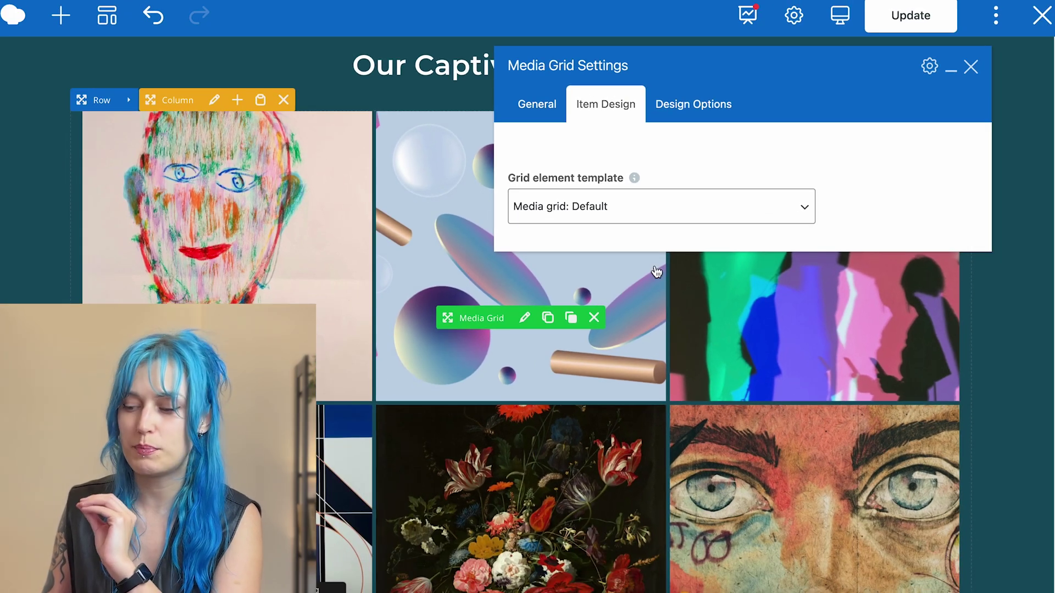
pyautogui.click(652, 214)
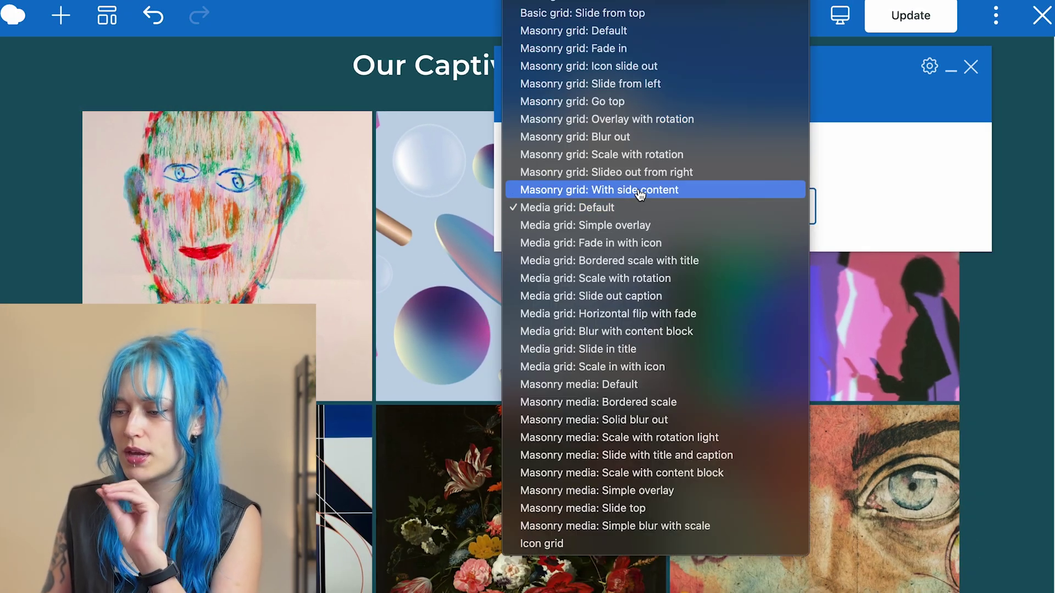
pyautogui.click(657, 227)
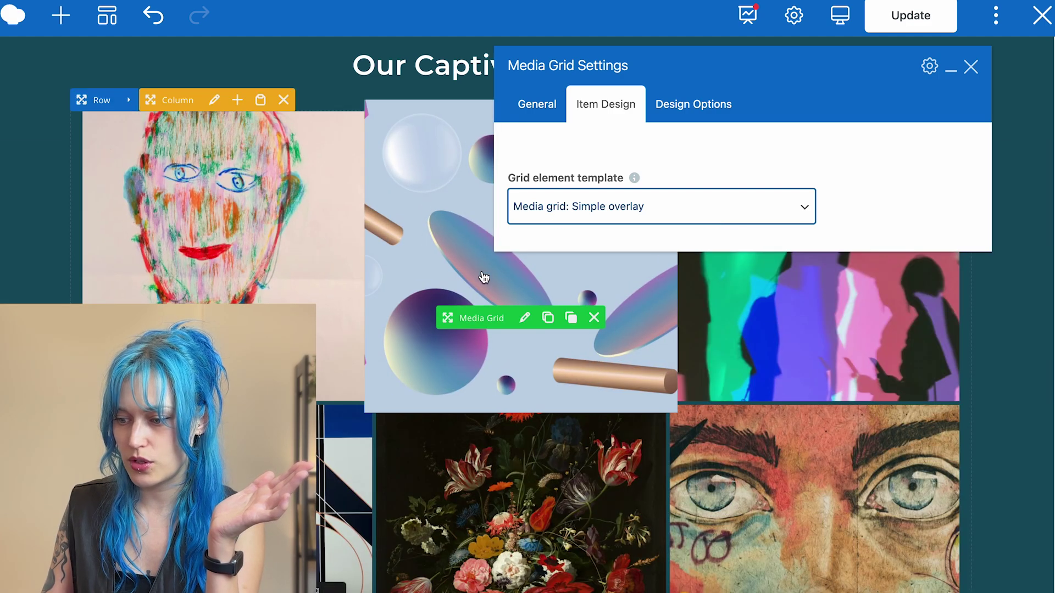
pyautogui.click(620, 222)
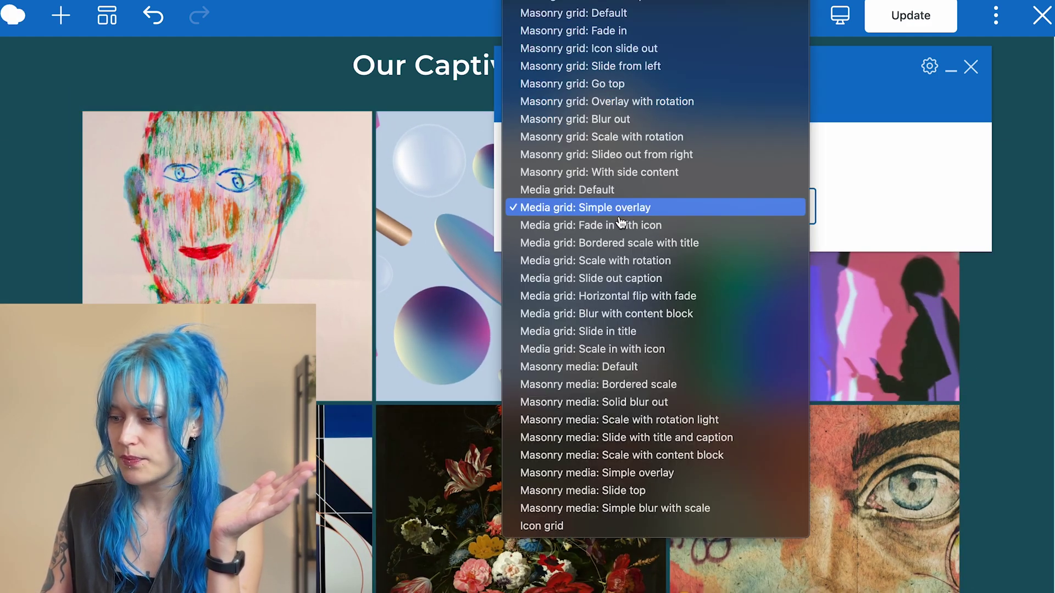
pyautogui.click(619, 220)
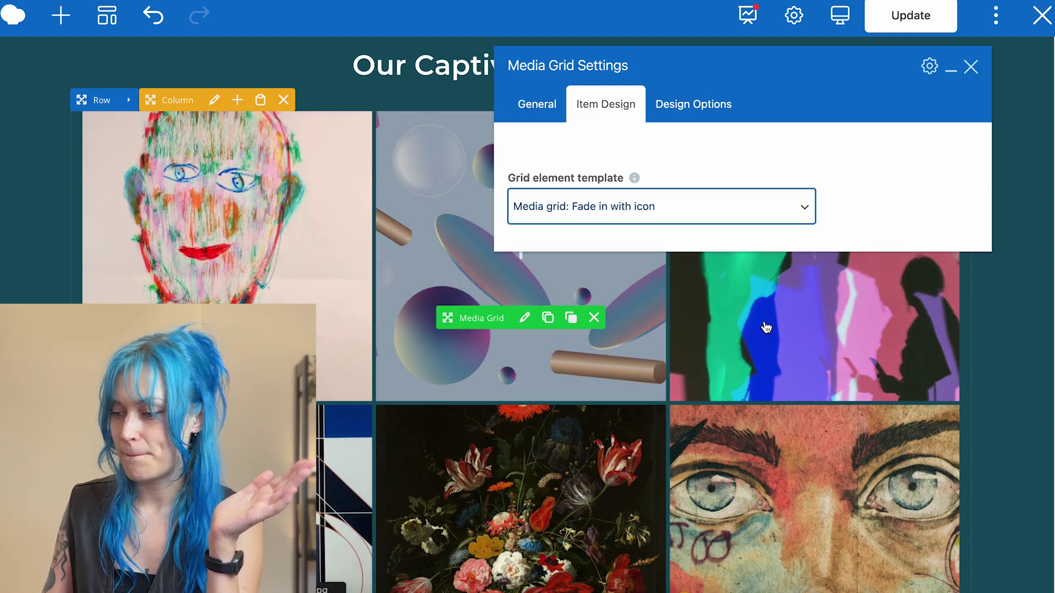
pyautogui.click(687, 206)
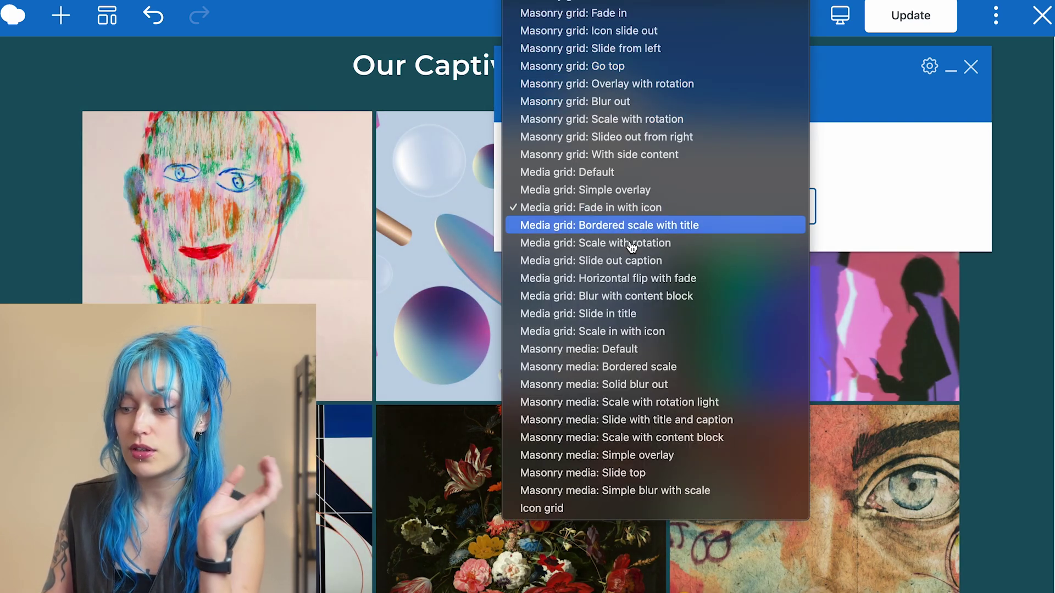
pyautogui.click(638, 173)
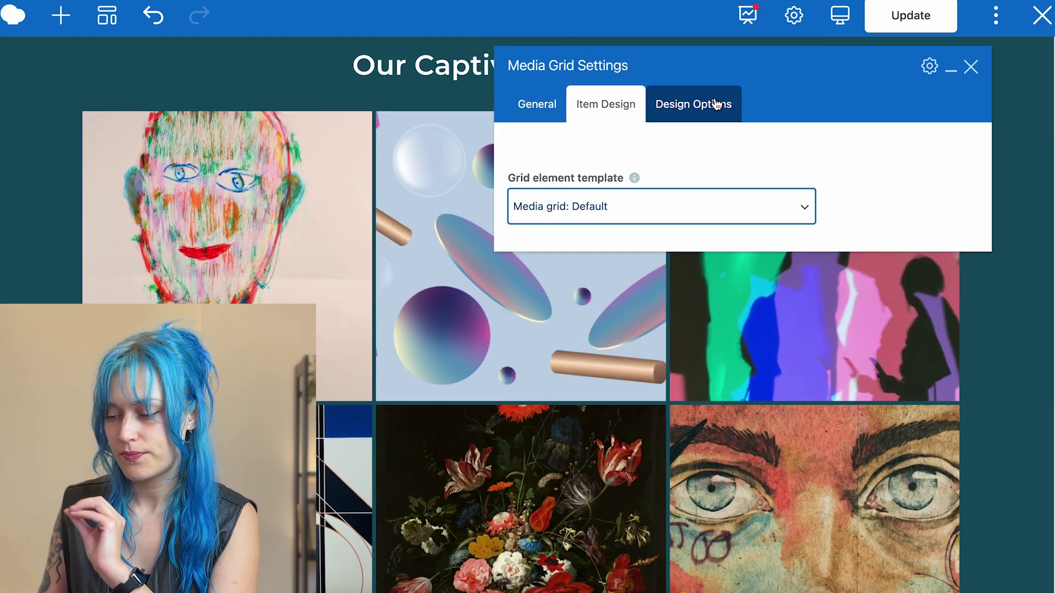
# - Check the grid's Design Options, then return to Item Design and view the template info
pyautogui.click(709, 104)
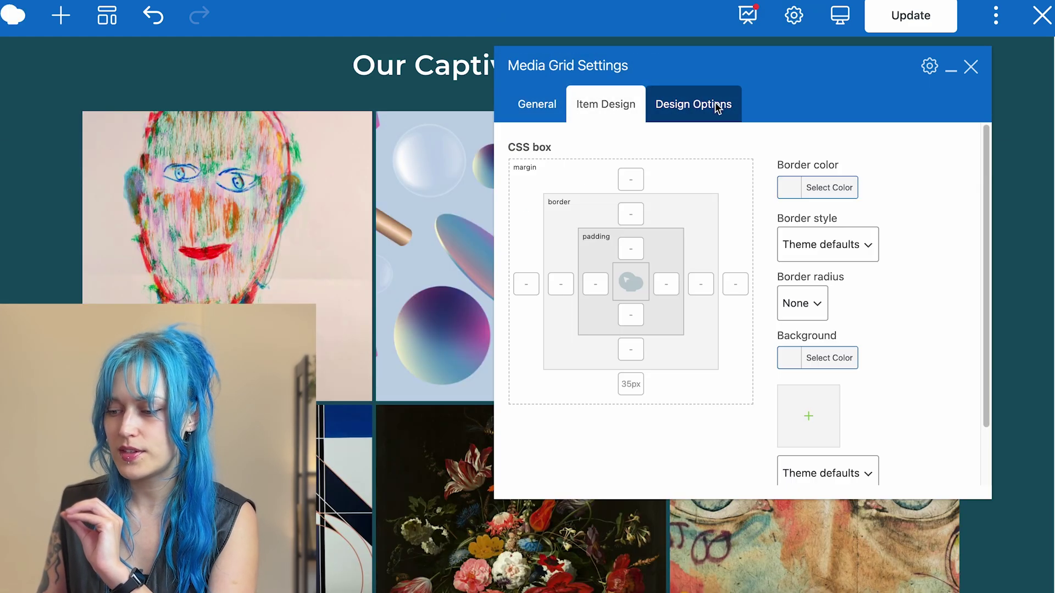
pyautogui.click(617, 103)
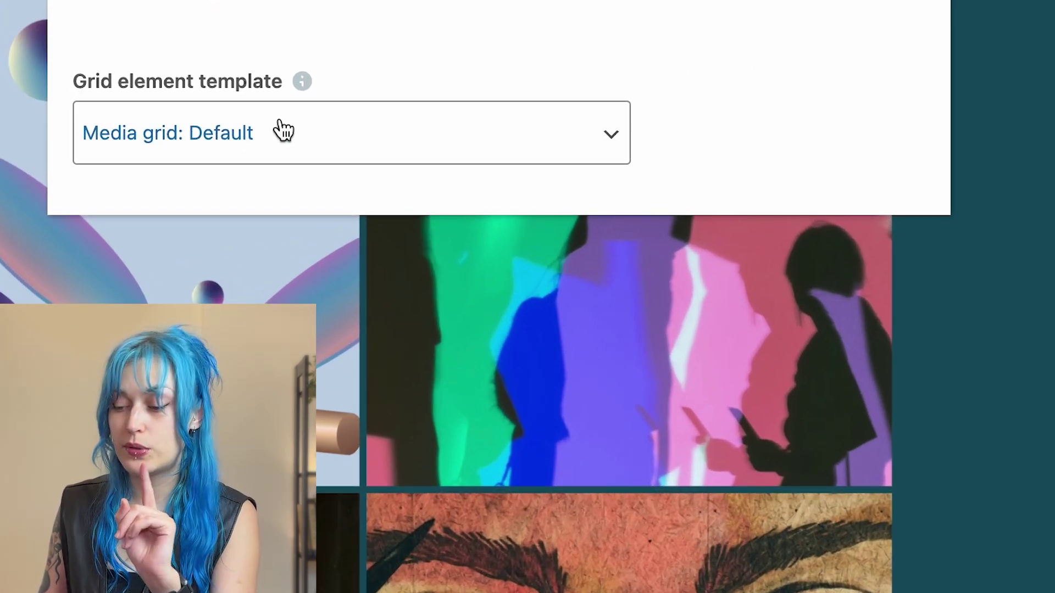
pyautogui.moveTo(303, 83)
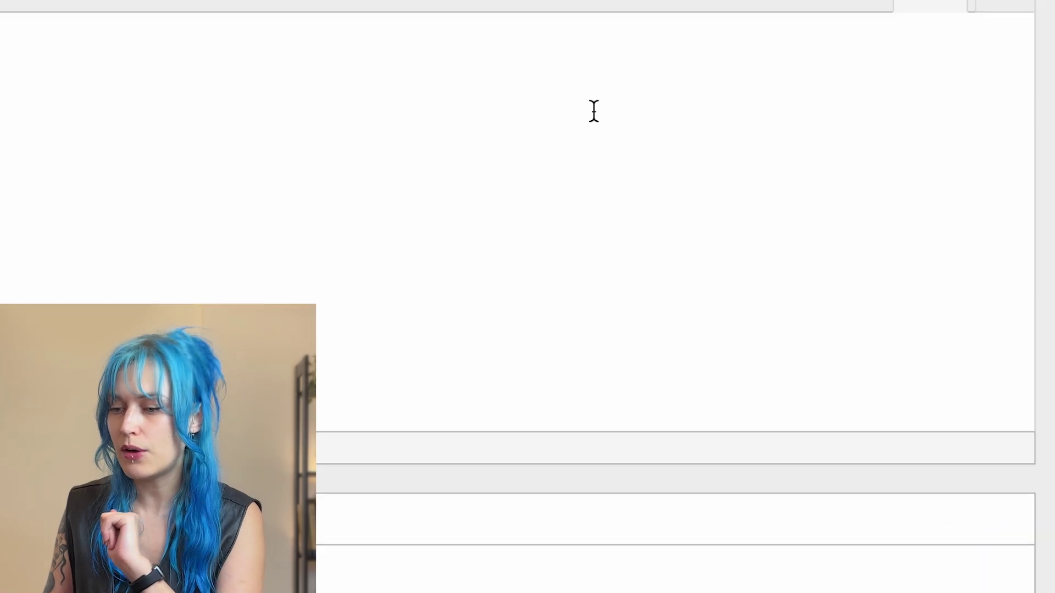
# - Title the new grid template 'Basic grid update' and scroll down to the Grid Builder
pyautogui.scroll(-3, 590, 113)
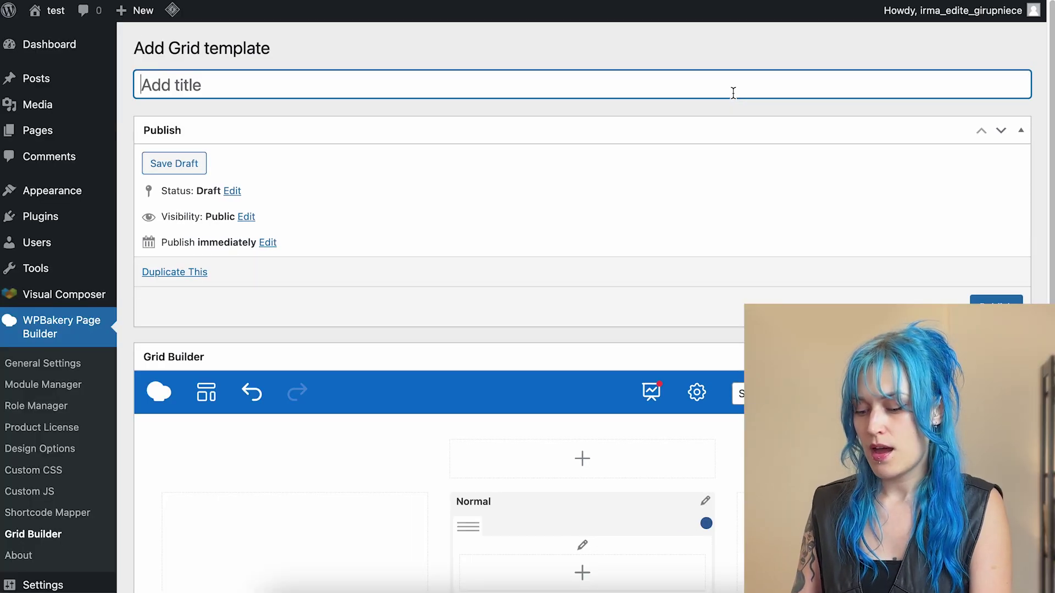
pyautogui.write('basic')
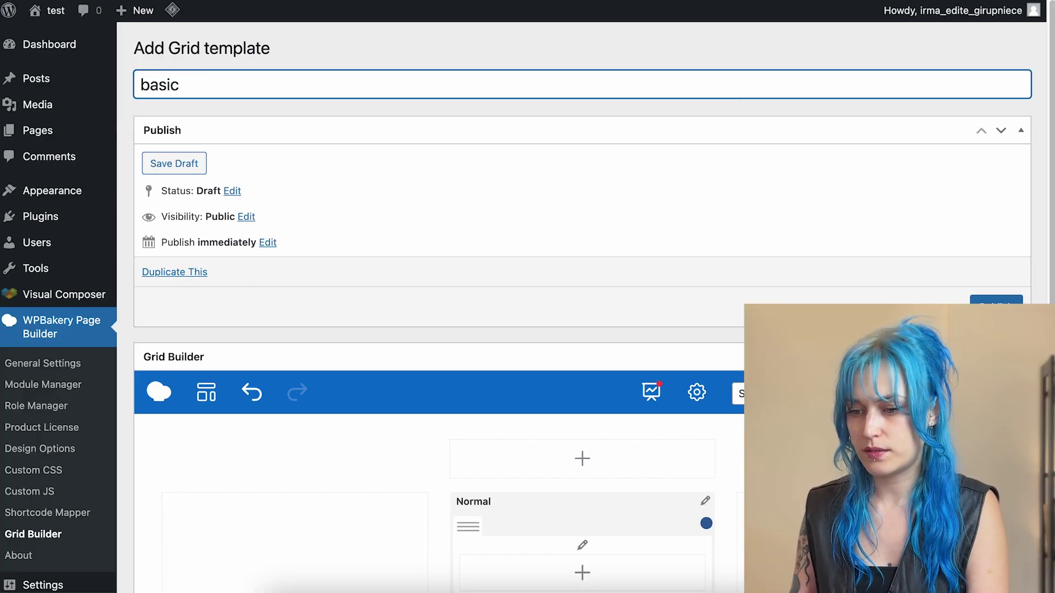
pyautogui.press('BackSpace')
pyautogui.write('Basi')
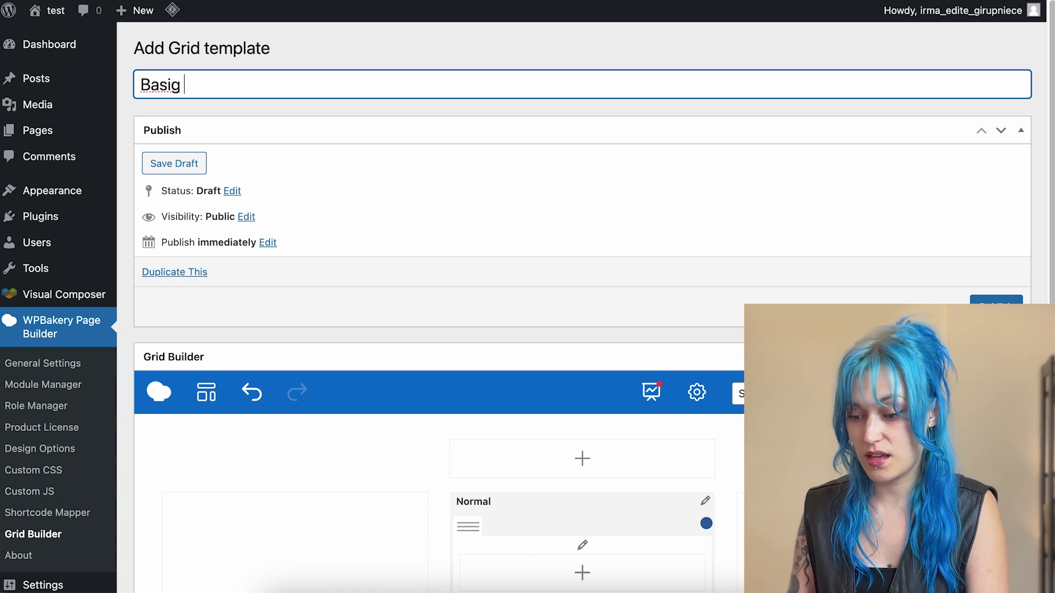
pyautogui.write('c grid')
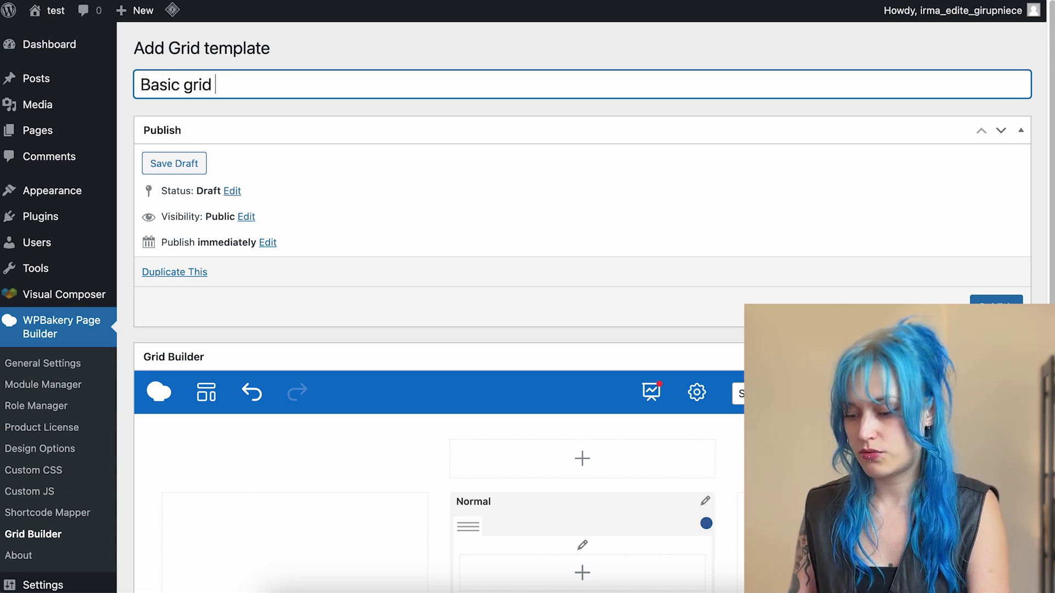
pyautogui.write(' update')
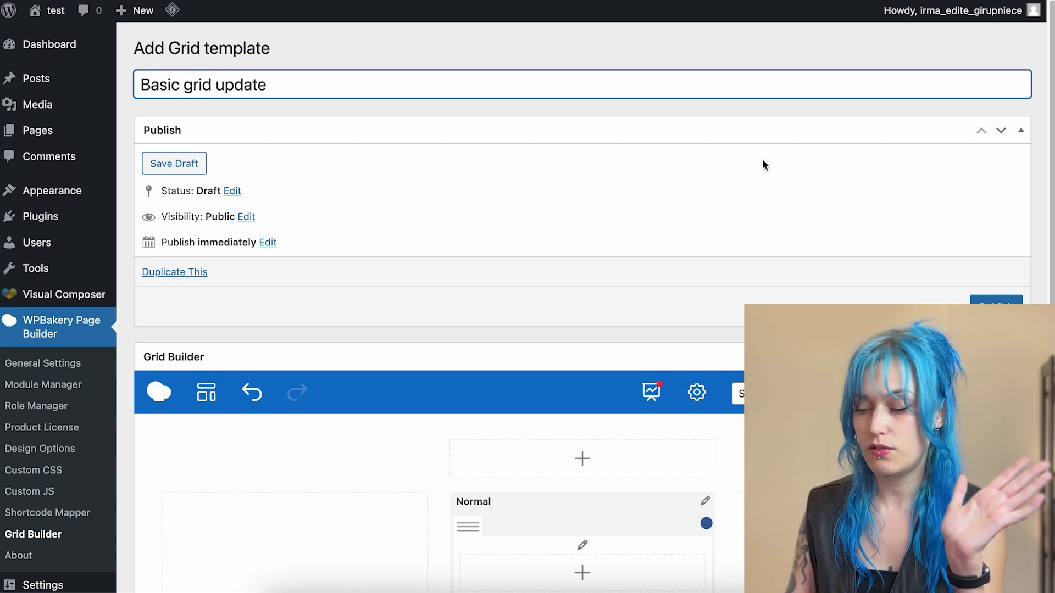
pyautogui.scroll(-6, 808, 242)
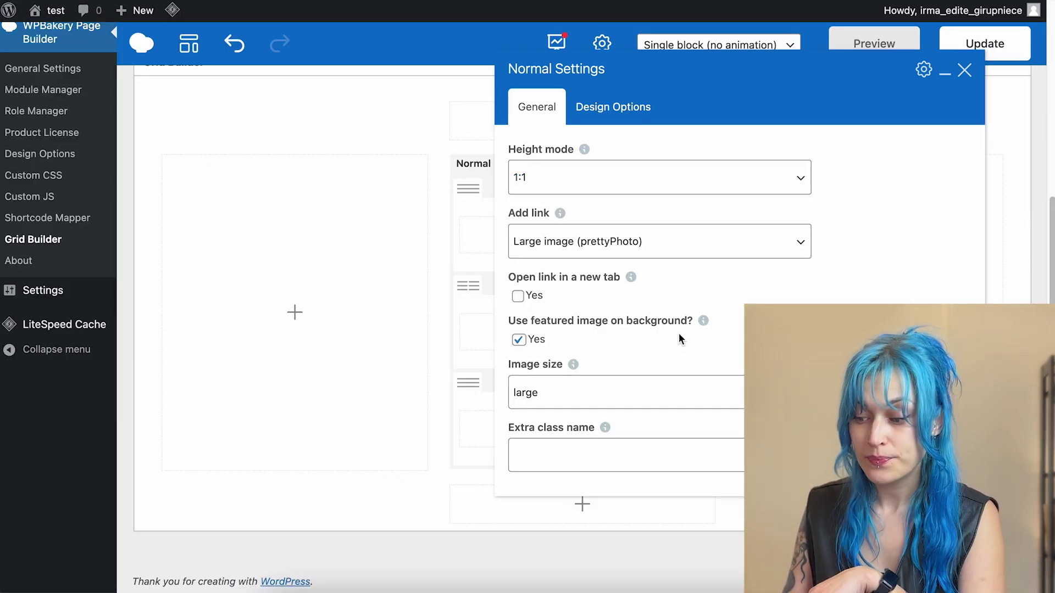
# - Review the Normal item's Design Options, then make its middle row a single 1/1 column
pyautogui.click(629, 110)
pyautogui.click(966, 71)
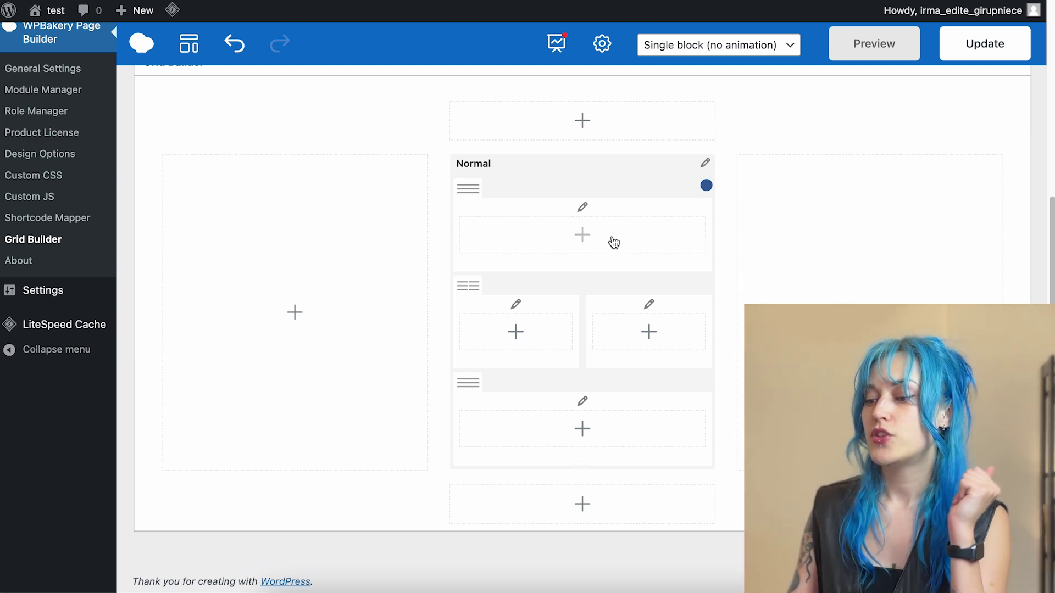
pyautogui.moveTo(476, 291)
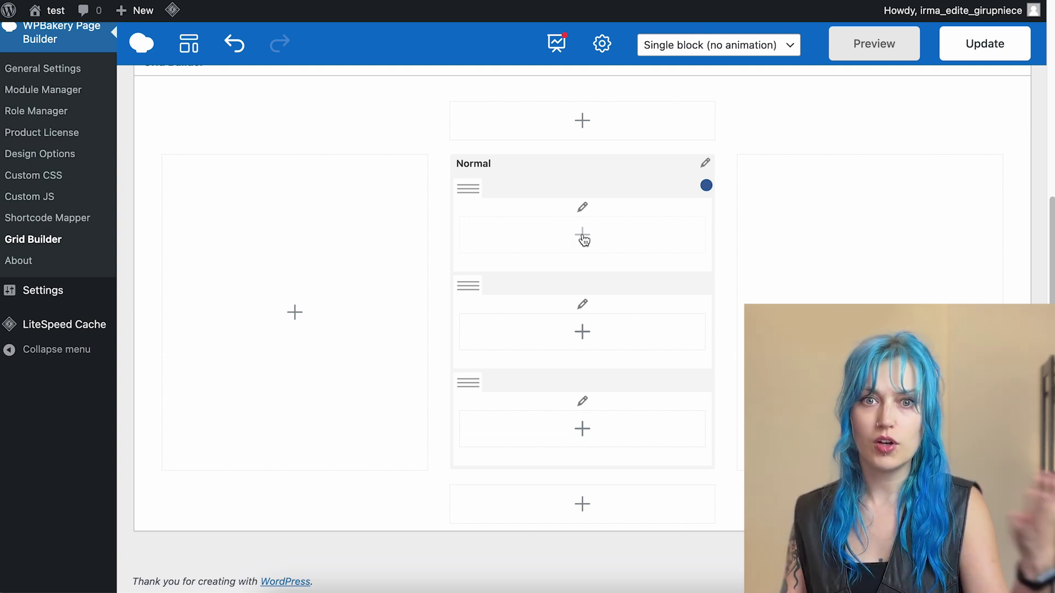
pyautogui.click(601, 332)
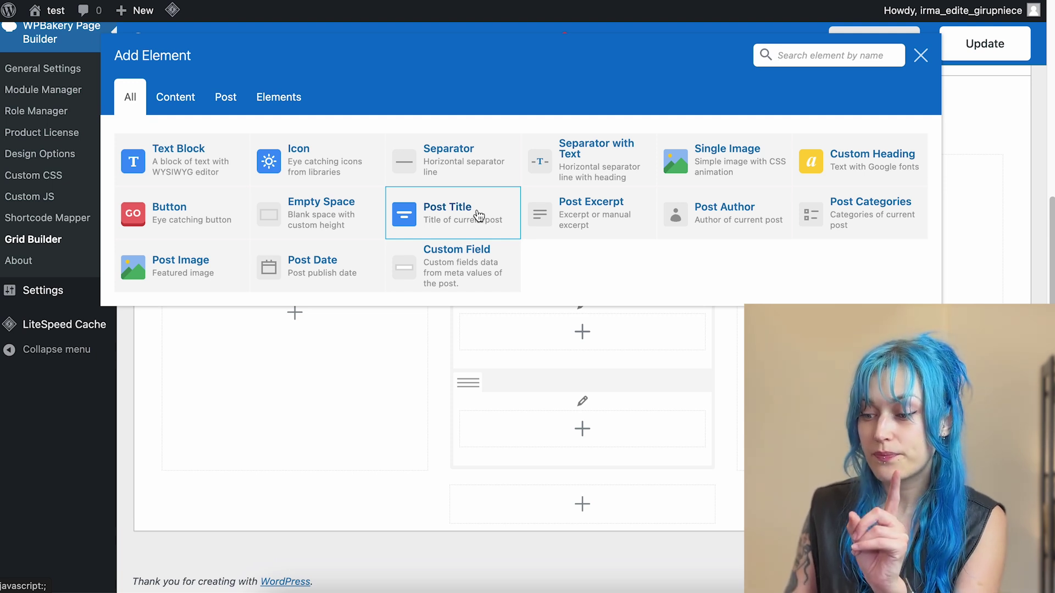
# - Add a centre-aligned Post Title to the middle row with custom fonts at 30px
pyautogui.click(478, 215)
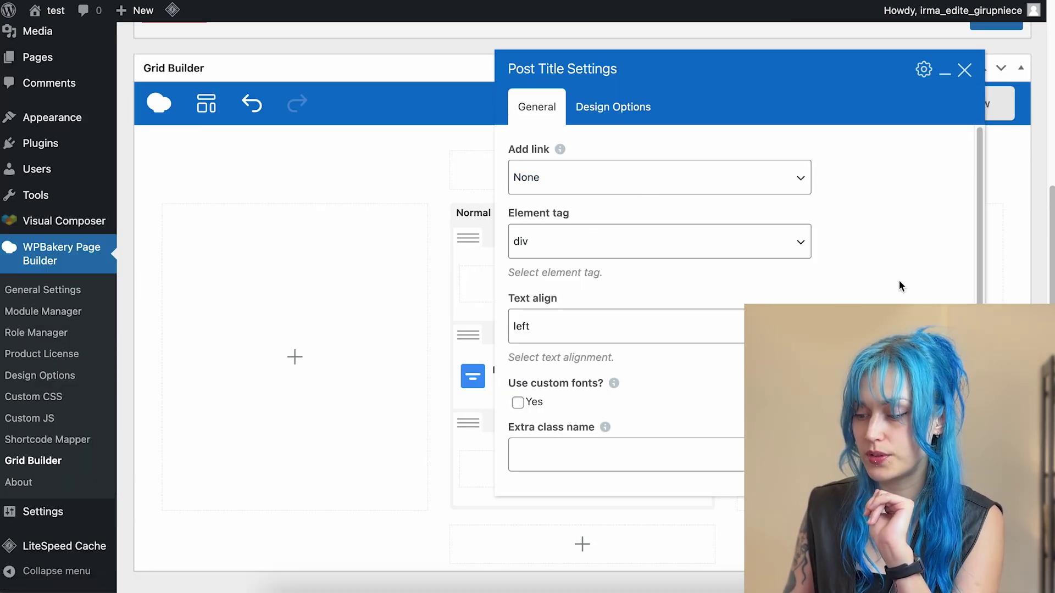
pyautogui.scroll(-1, 887, 263)
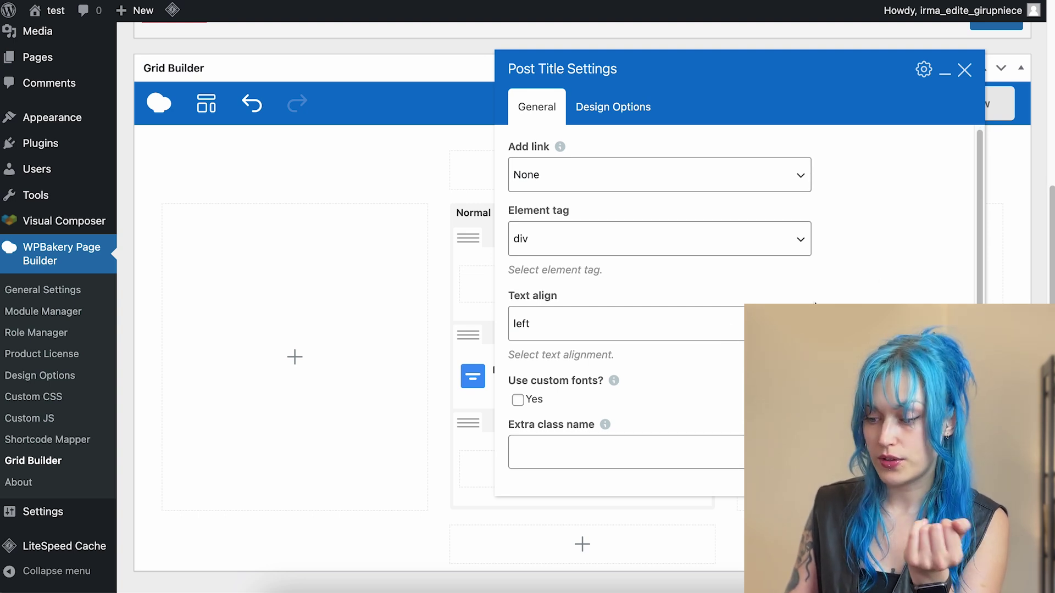
pyautogui.click(732, 329)
pyautogui.click(645, 360)
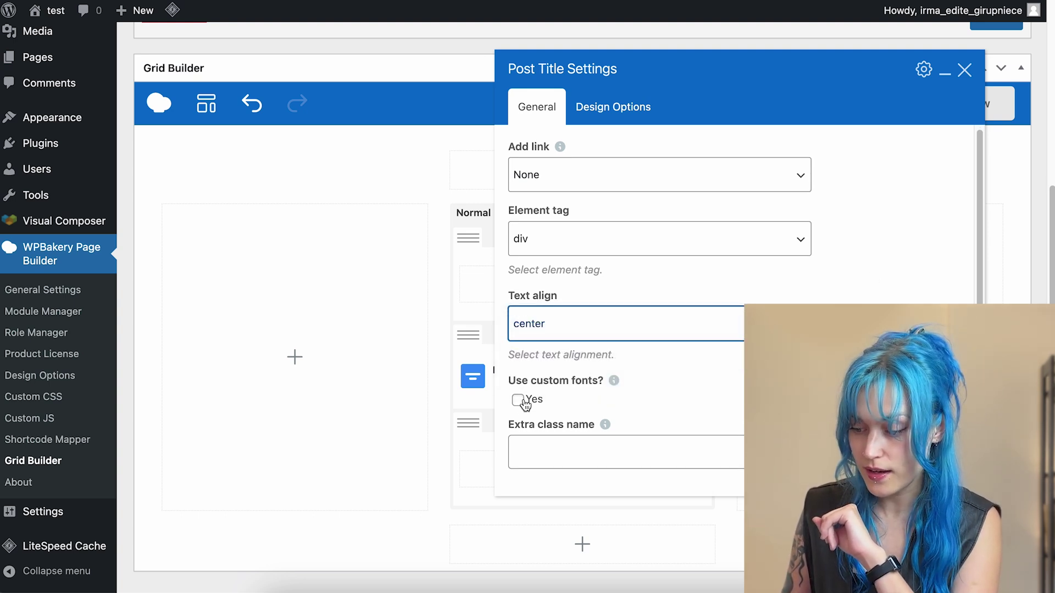
pyautogui.click(517, 400)
pyautogui.click(616, 112)
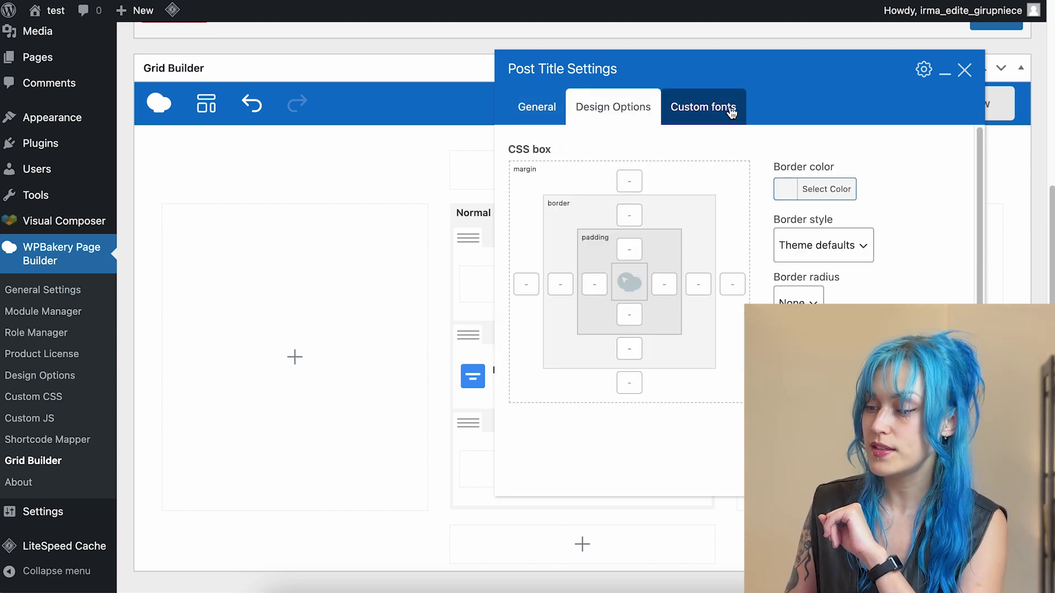
pyautogui.click(673, 108)
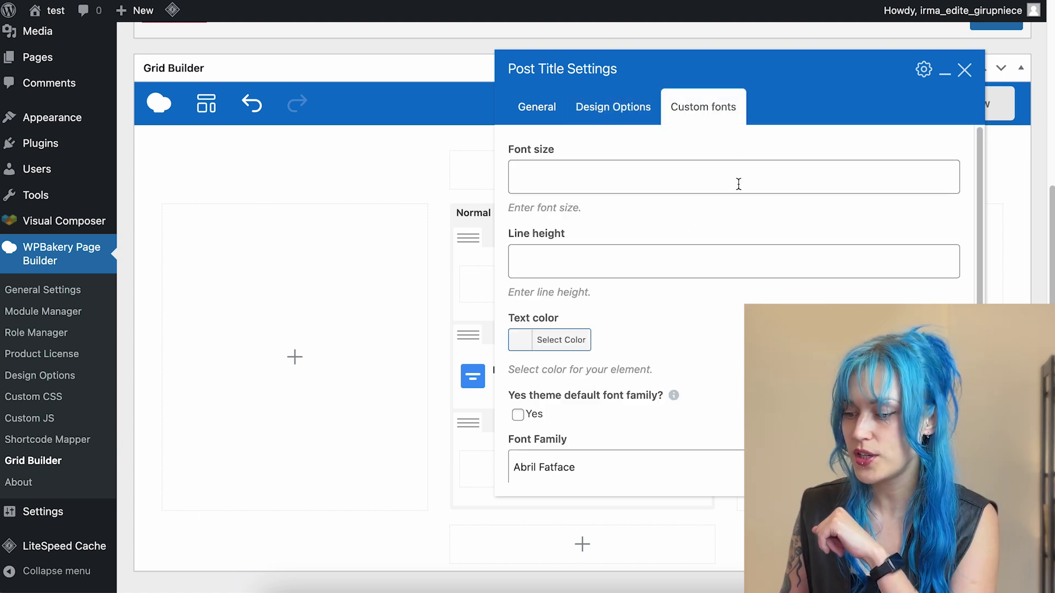
pyautogui.click(647, 186)
pyautogui.write('30')
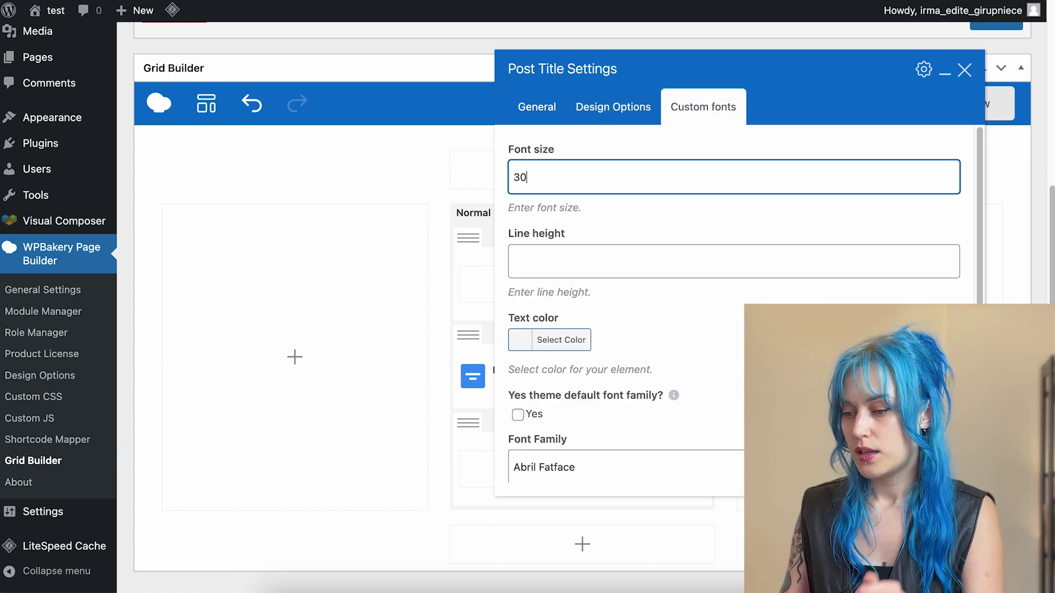
pyautogui.write('px')
pyautogui.click(720, 323)
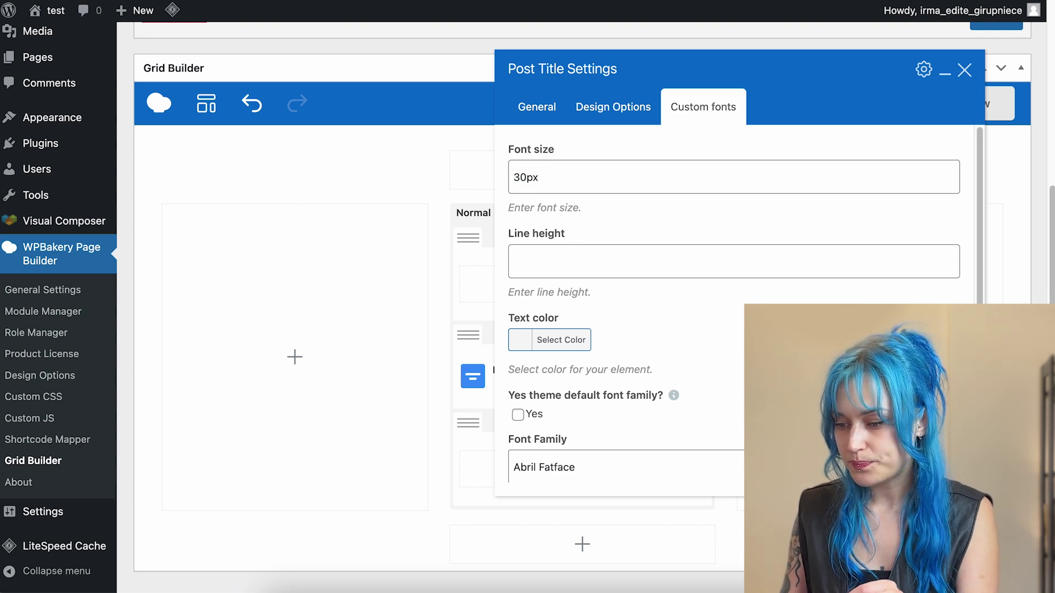
# - Give the title a custom text colour and Montserrat 700 bold regular font
pyautogui.scroll(-3, 582, 228)
pyautogui.click(582, 228)
pyautogui.click(555, 270)
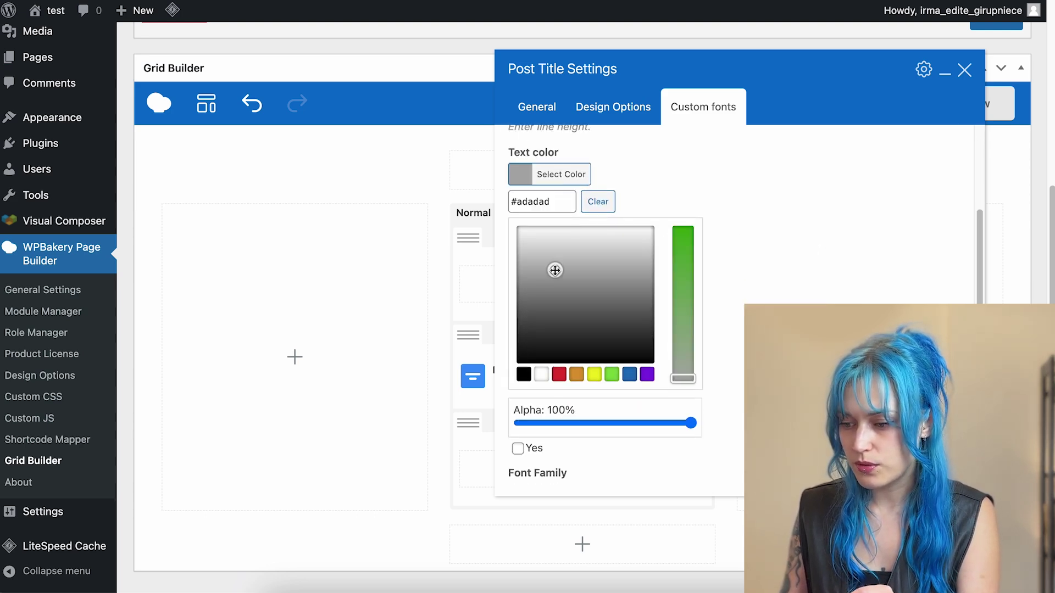
pyautogui.click(718, 220)
pyautogui.click(667, 301)
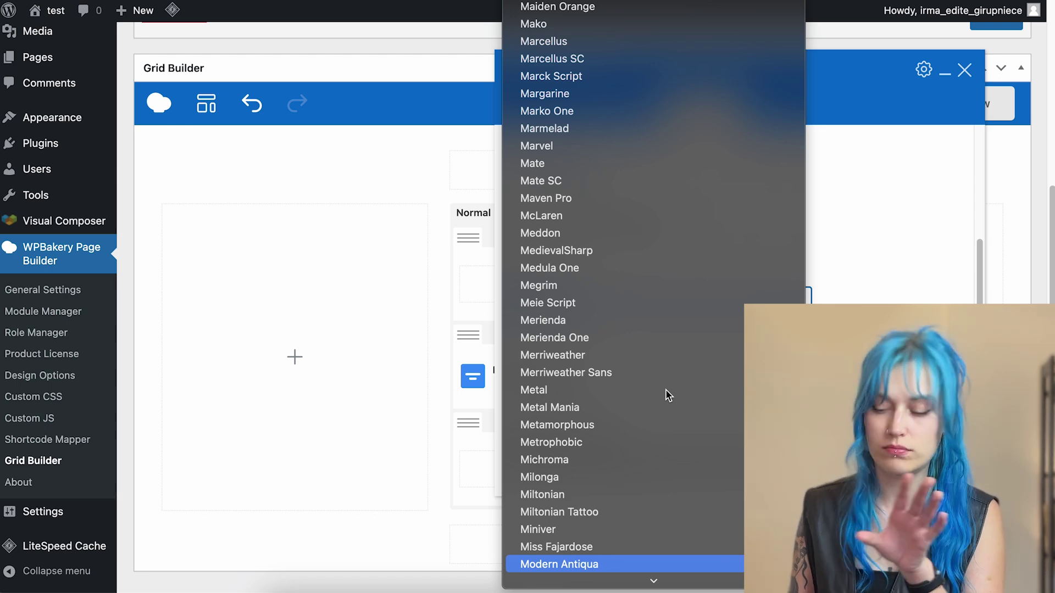
pyautogui.scroll(-5, 665, 389)
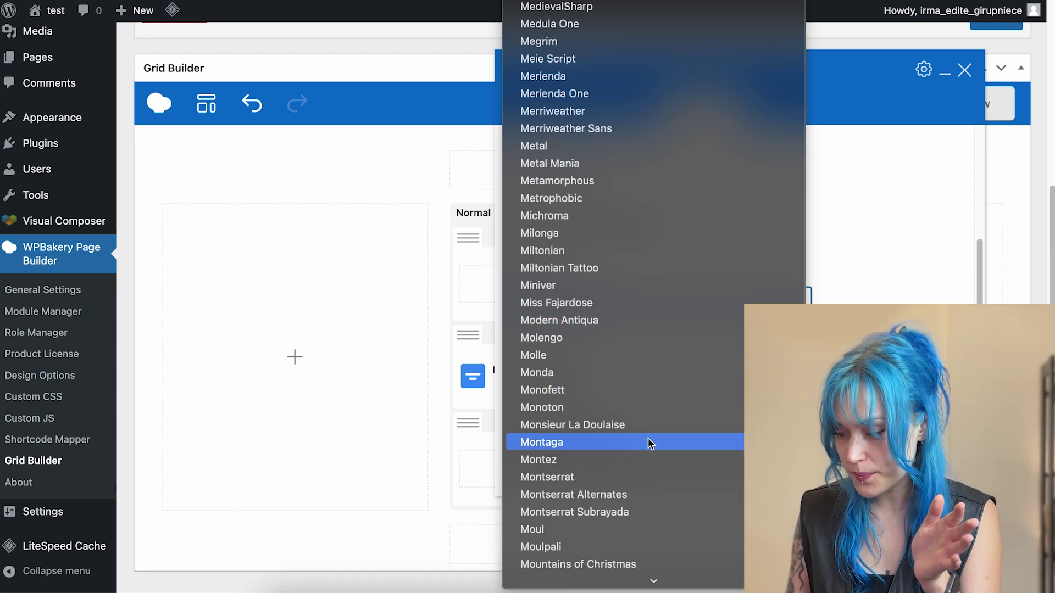
pyautogui.click(610, 476)
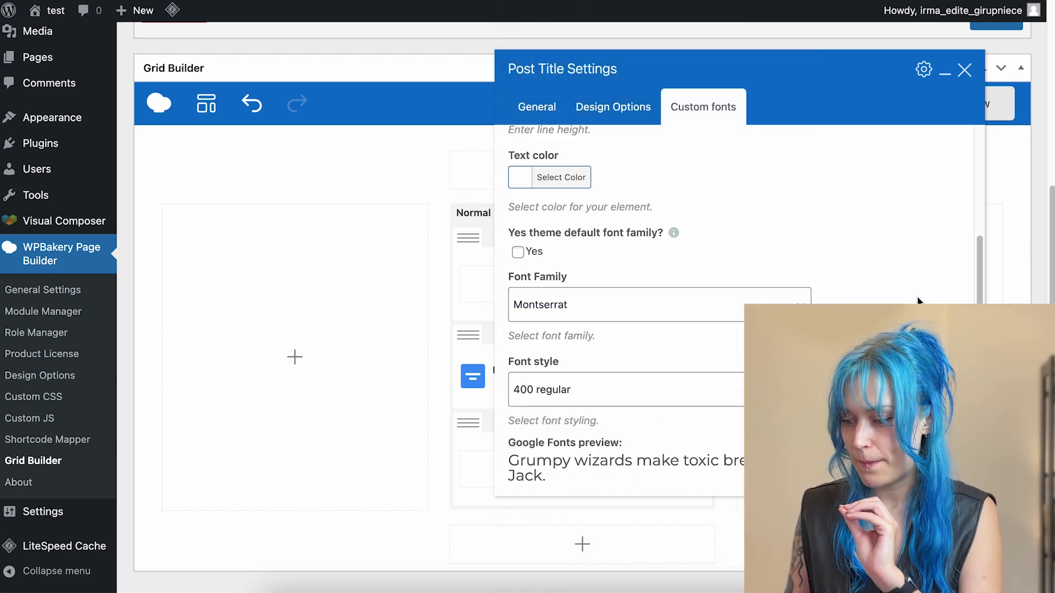
pyautogui.click(626, 390)
pyautogui.click(549, 407)
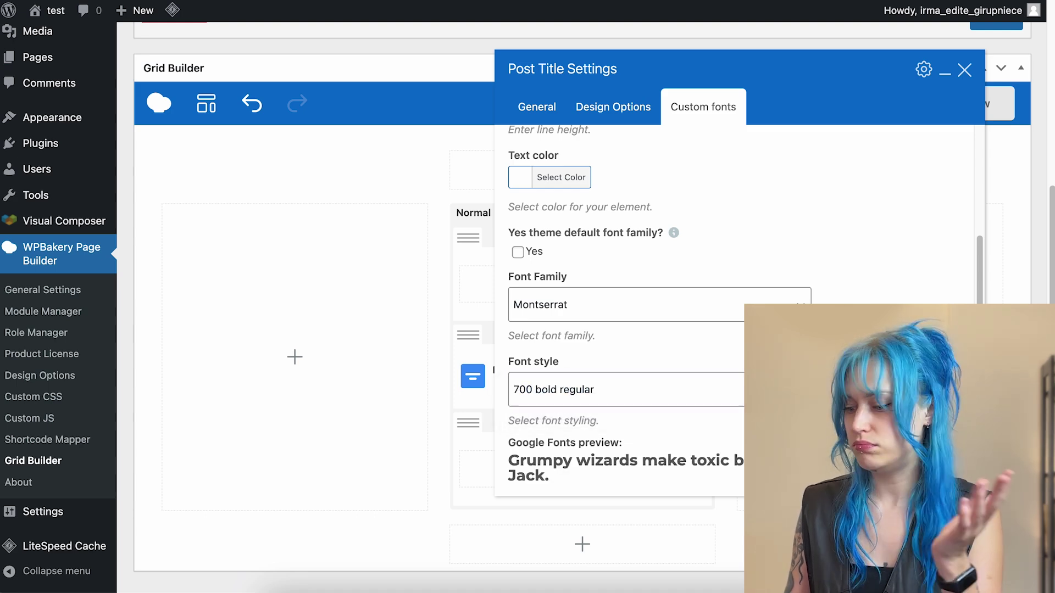
pyautogui.scroll(-3, 941, 99)
# - Save the Basic grid update template and update the Artisans Hub page so it reloads
pyautogui.click(965, 70)
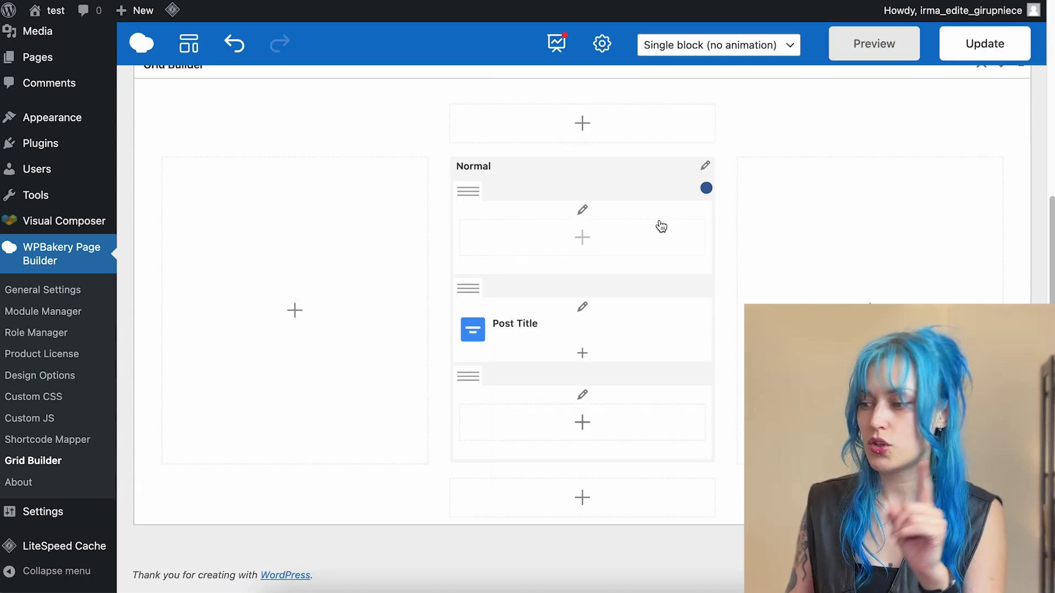
pyautogui.click(992, 51)
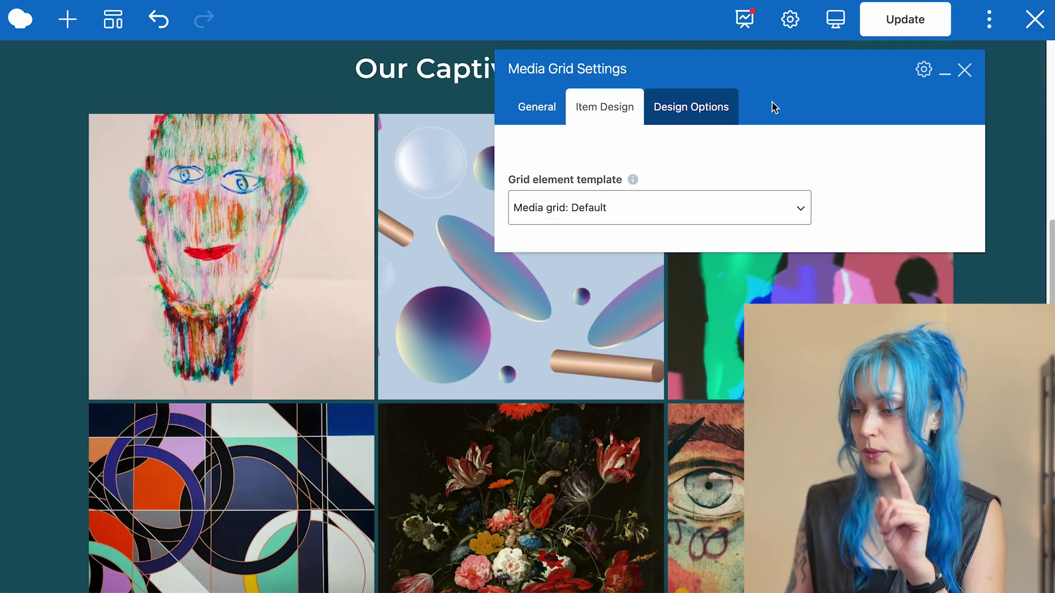
pyautogui.click(966, 70)
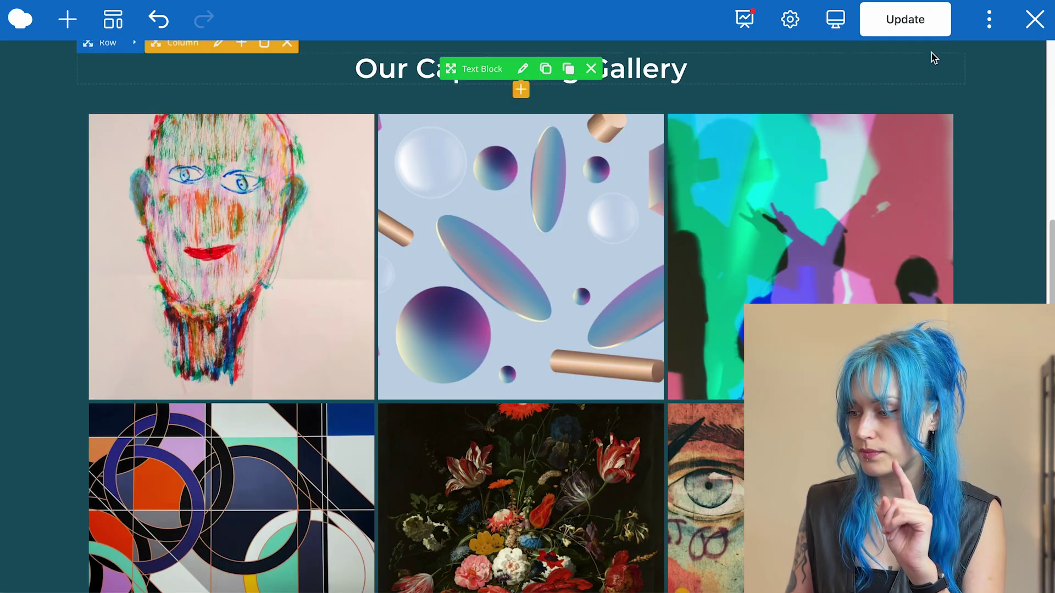
pyautogui.click(913, 30)
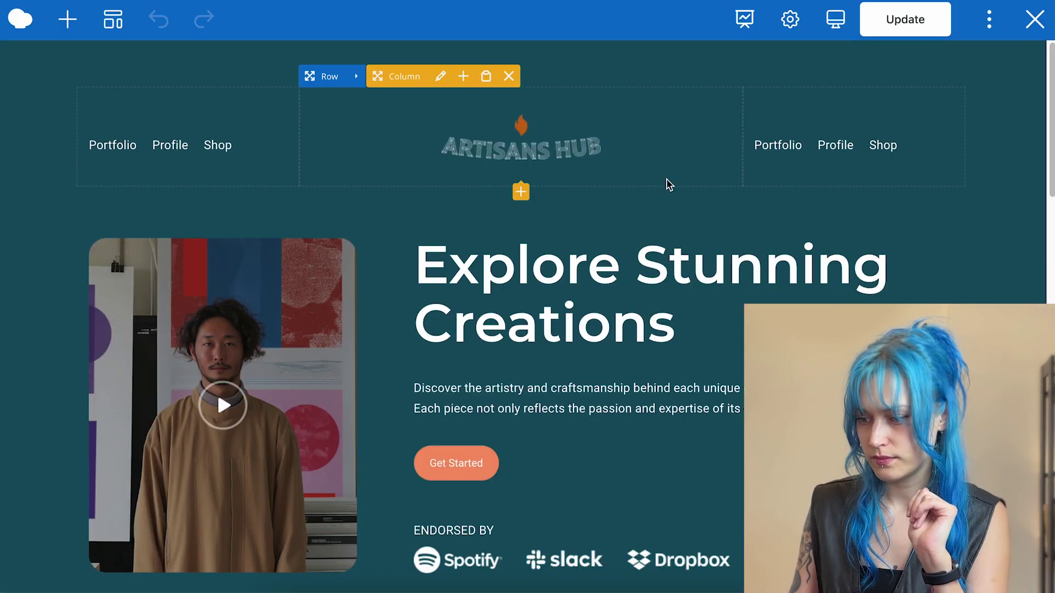
# - Set the gallery Media Grid's Grid element template to 'Basic grid update'
pyautogui.scroll(-10, 666, 183)
pyautogui.click(525, 317)
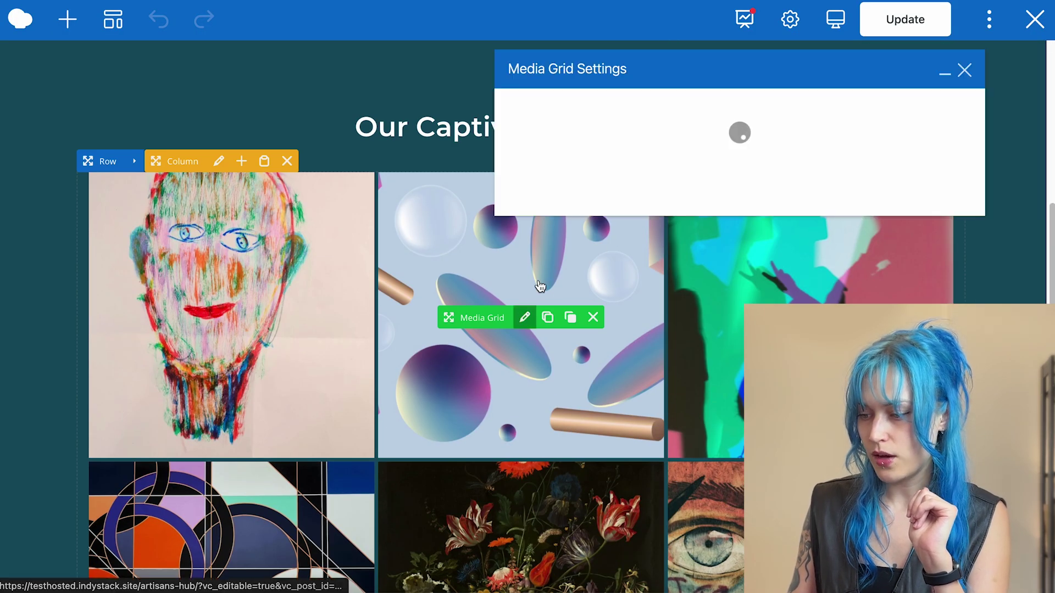
pyautogui.click(624, 113)
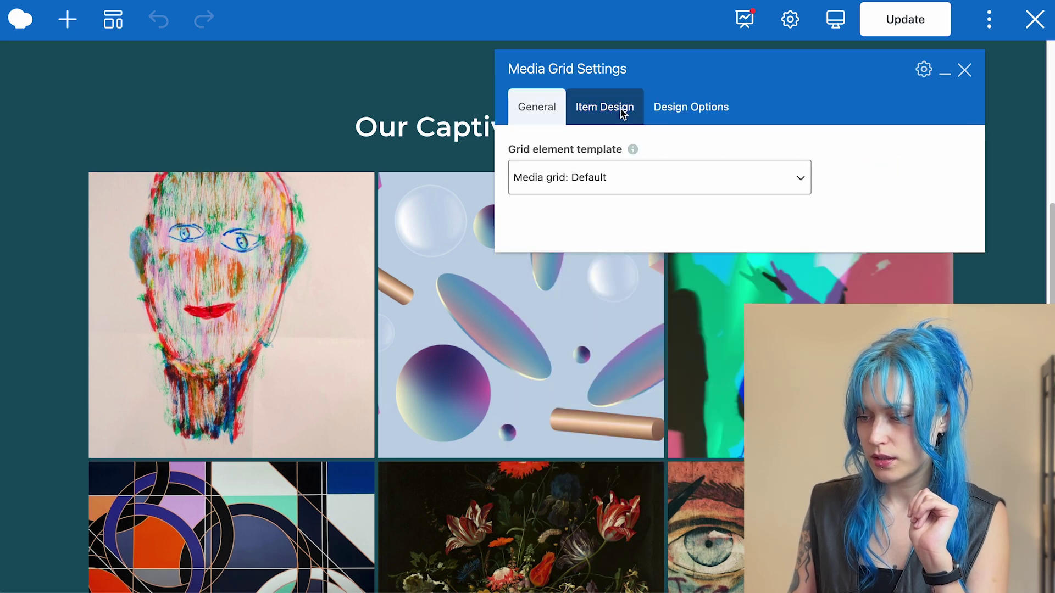
pyautogui.click(666, 179)
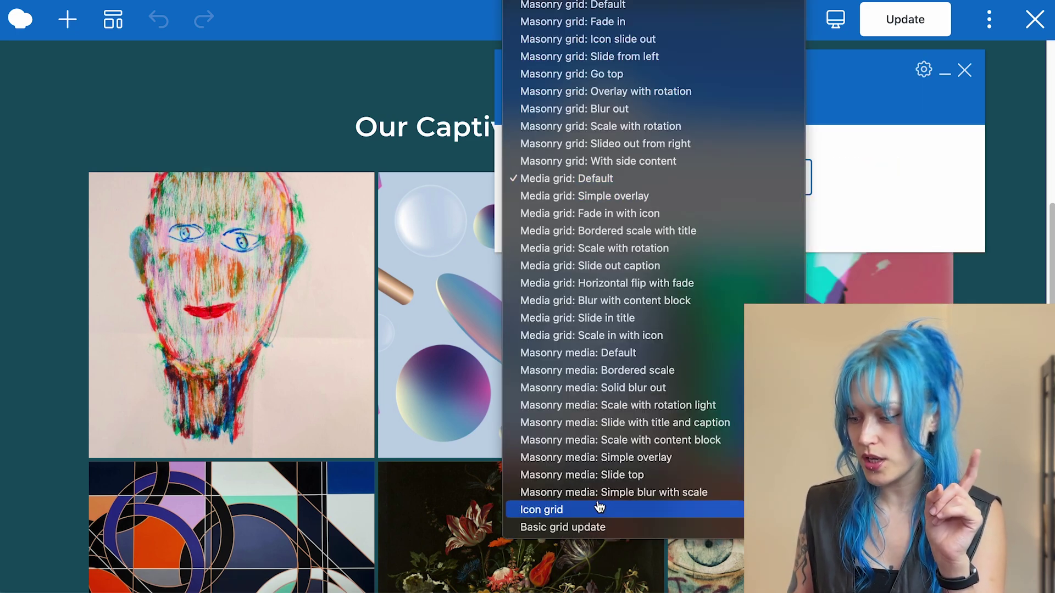
pyautogui.click(572, 527)
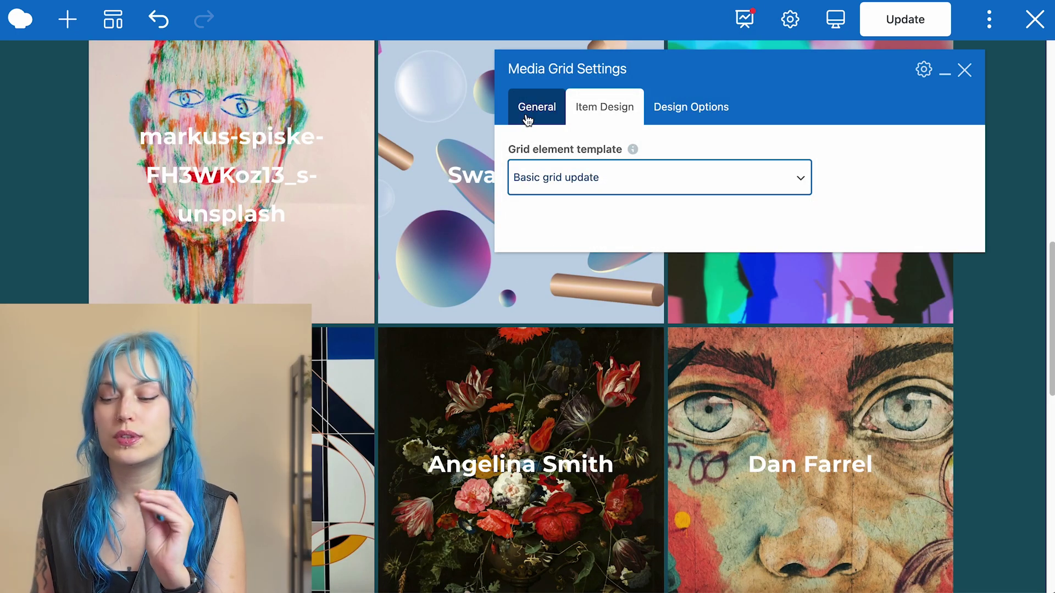
pyautogui.click(527, 120)
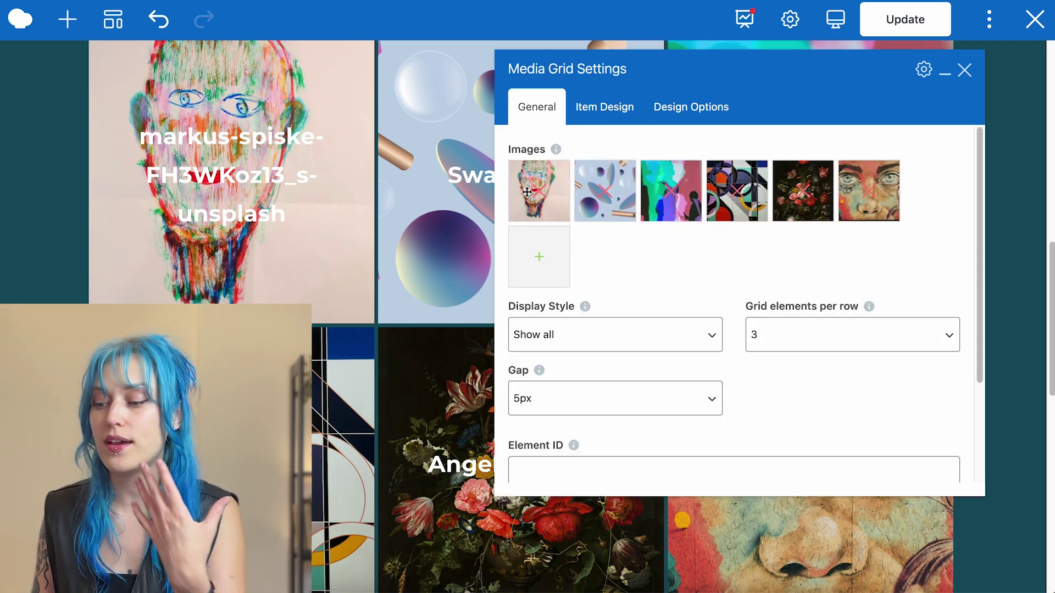
# - Open the gallery's media library and select a gallery image's Title text to retitle it
pyautogui.click(543, 251)
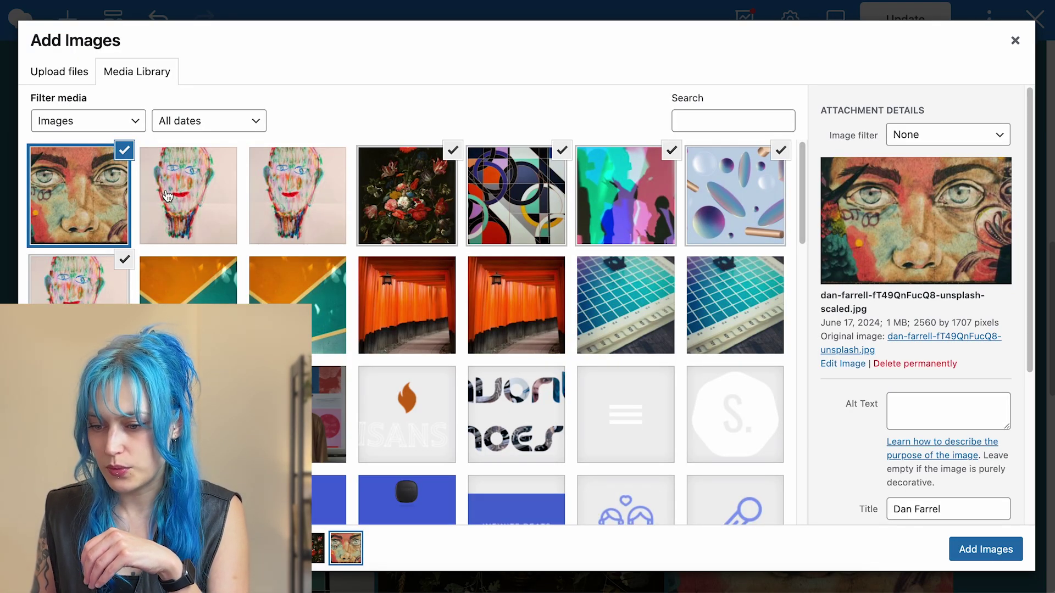
pyautogui.scroll(-3, 923, 351)
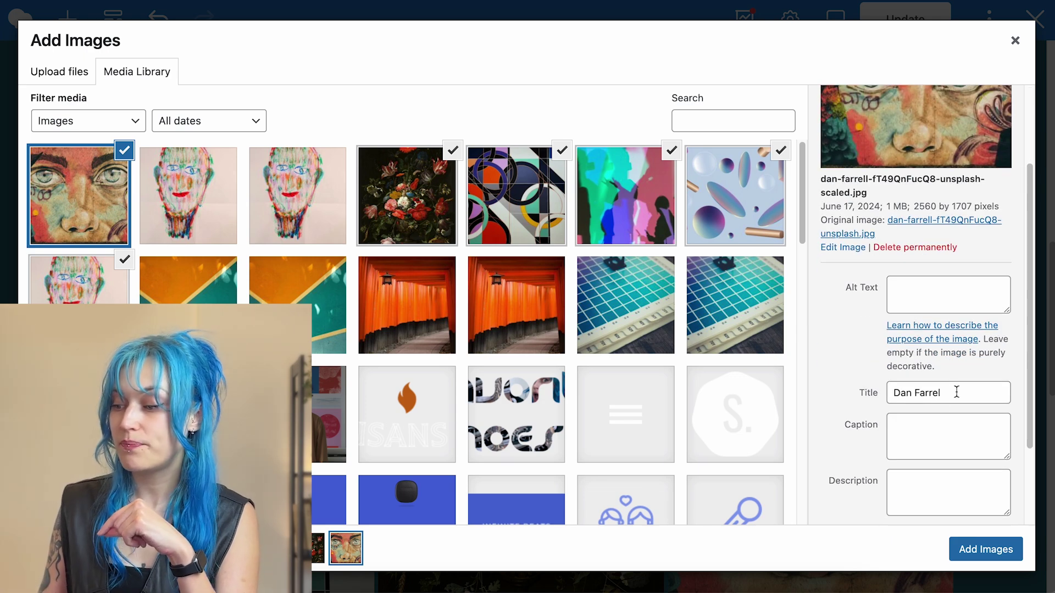
pyautogui.tripleClick(957, 392)
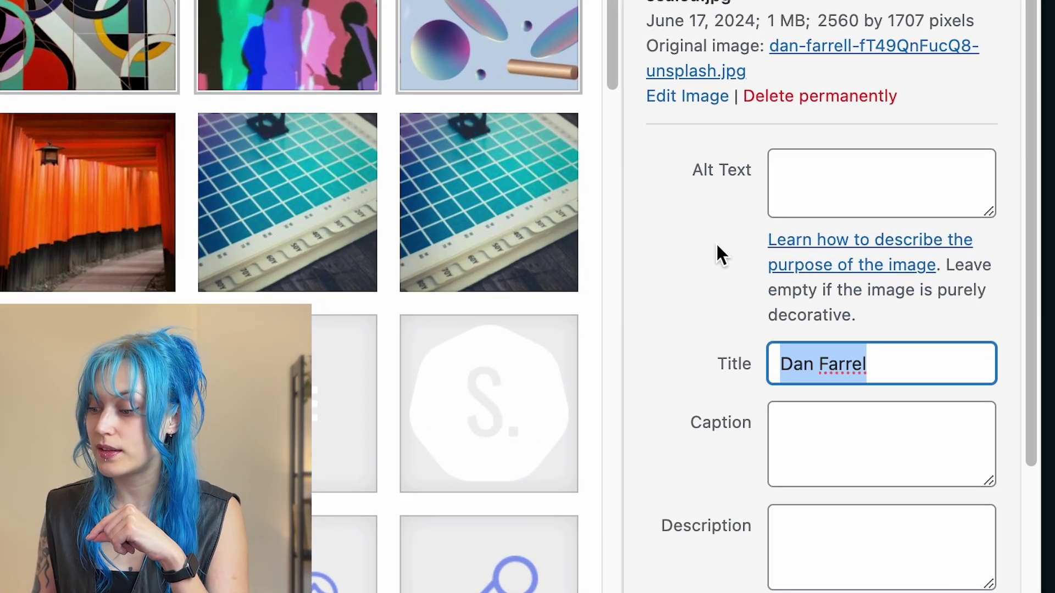
pyautogui.click(825, 353)
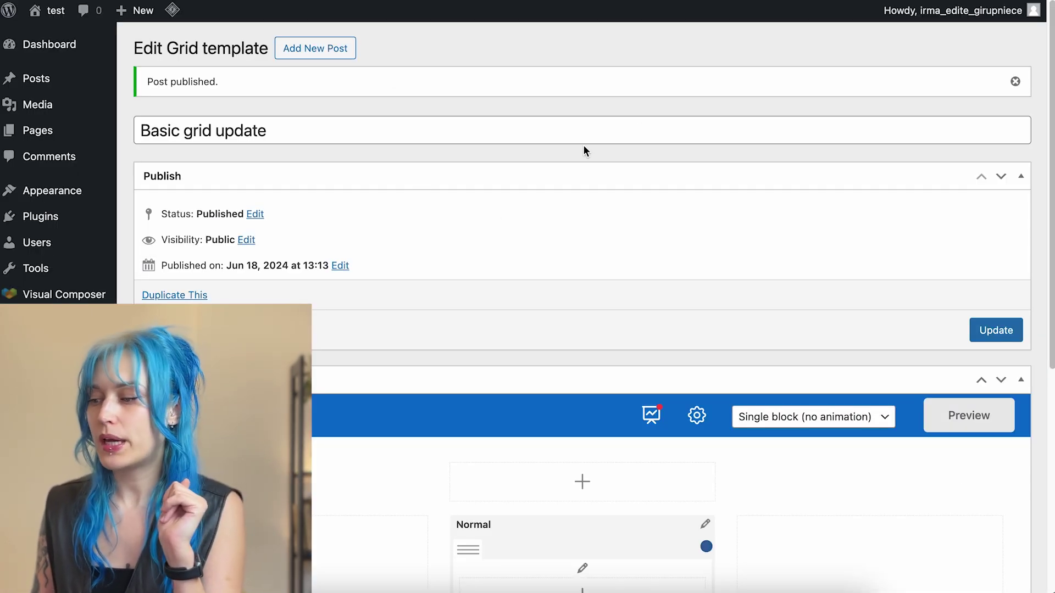
# - Set the grid template animation to Fade in and switch to the Hover layout
pyautogui.scroll(-5, 619, 188)
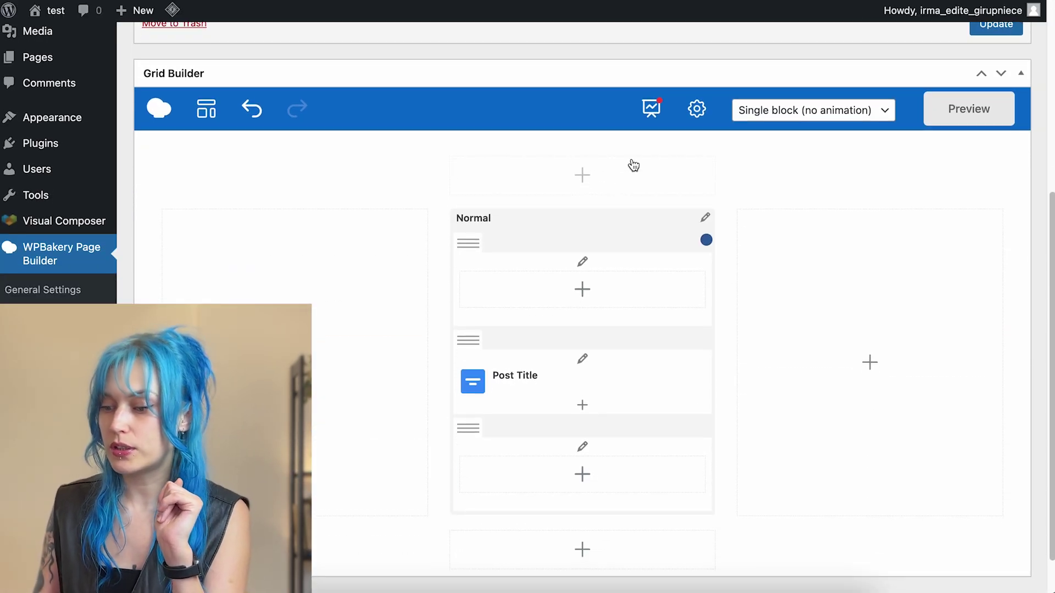
pyautogui.click(879, 111)
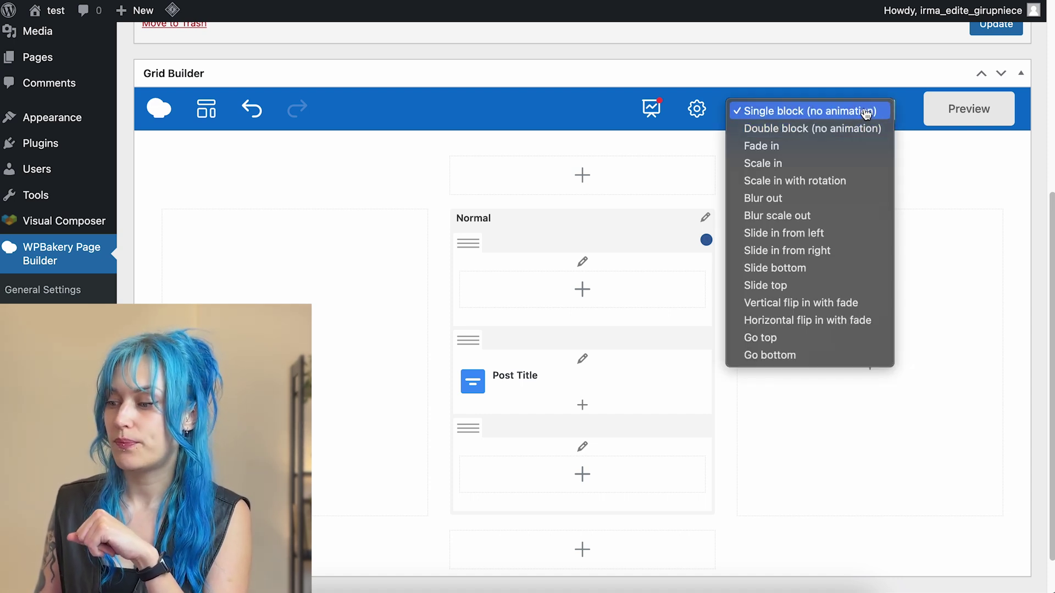
pyautogui.click(854, 148)
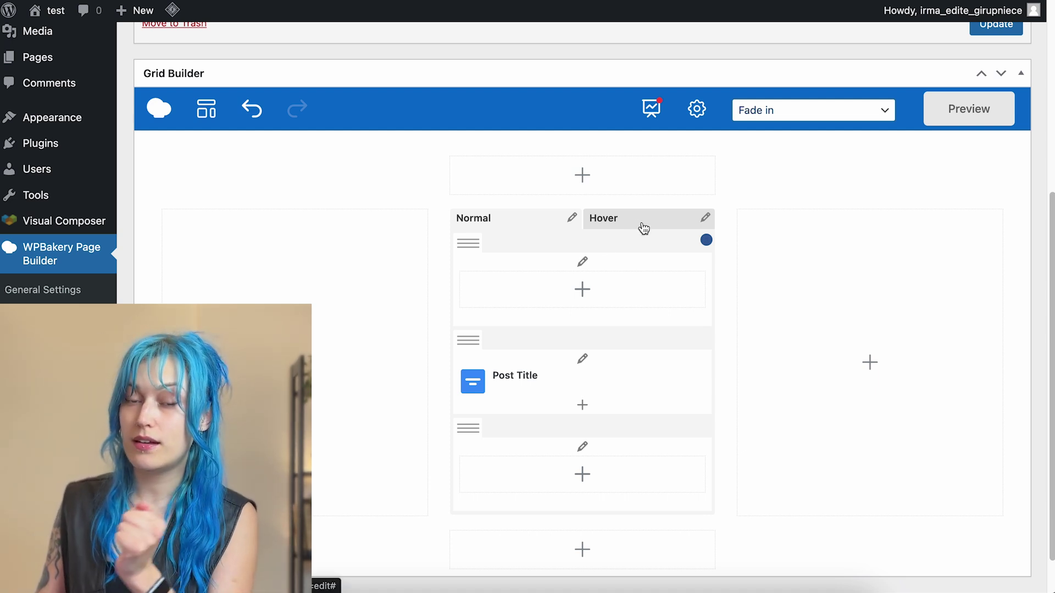
pyautogui.click(644, 228)
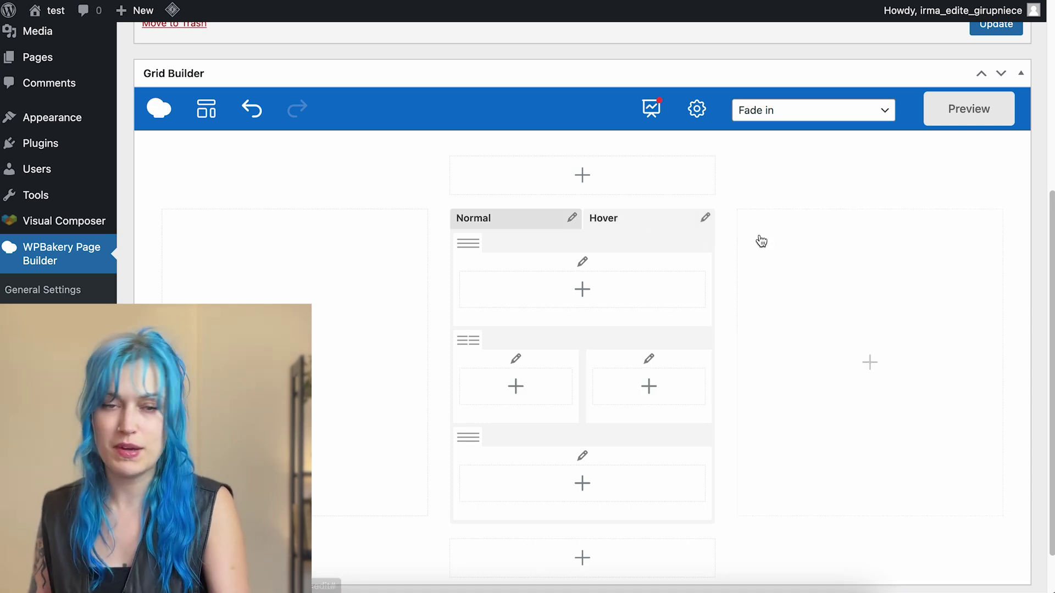
# - Add a centre-aligned Post Author to a single-column hover middle row
pyautogui.moveTo(496, 347)
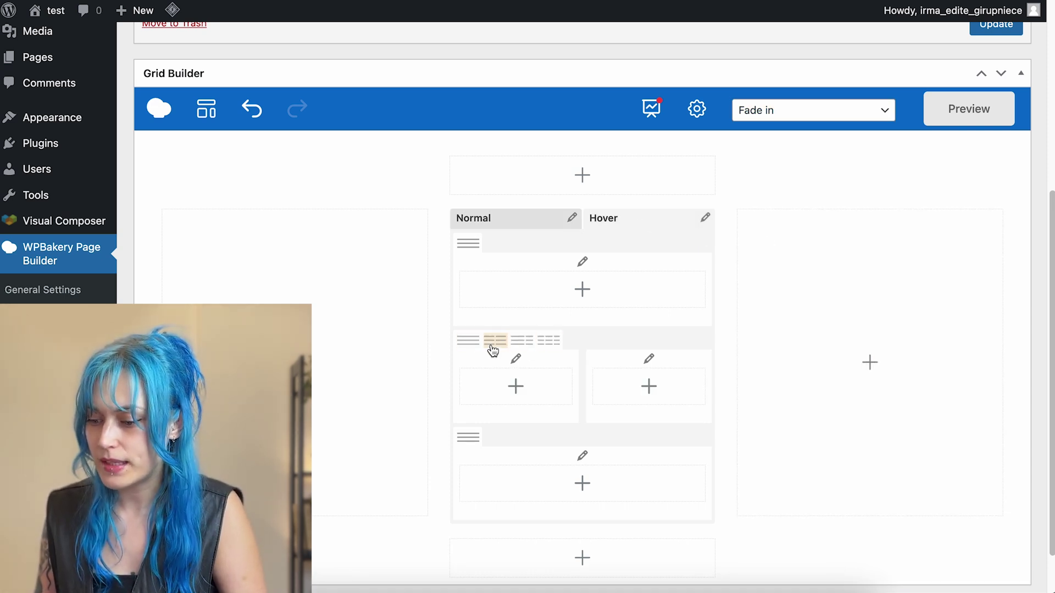
pyautogui.click(470, 342)
pyautogui.click(600, 401)
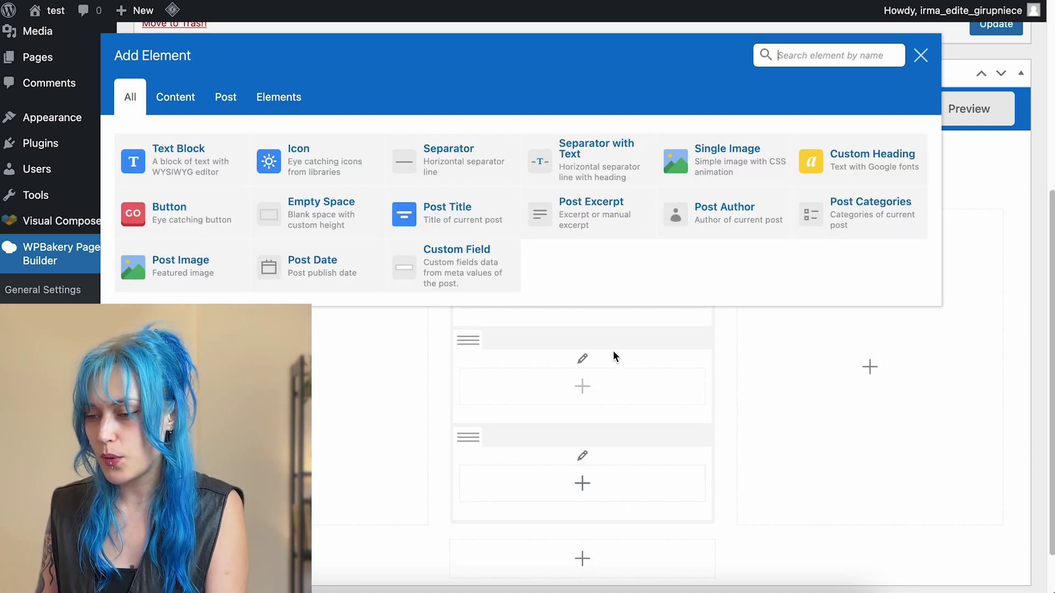
pyautogui.click(690, 215)
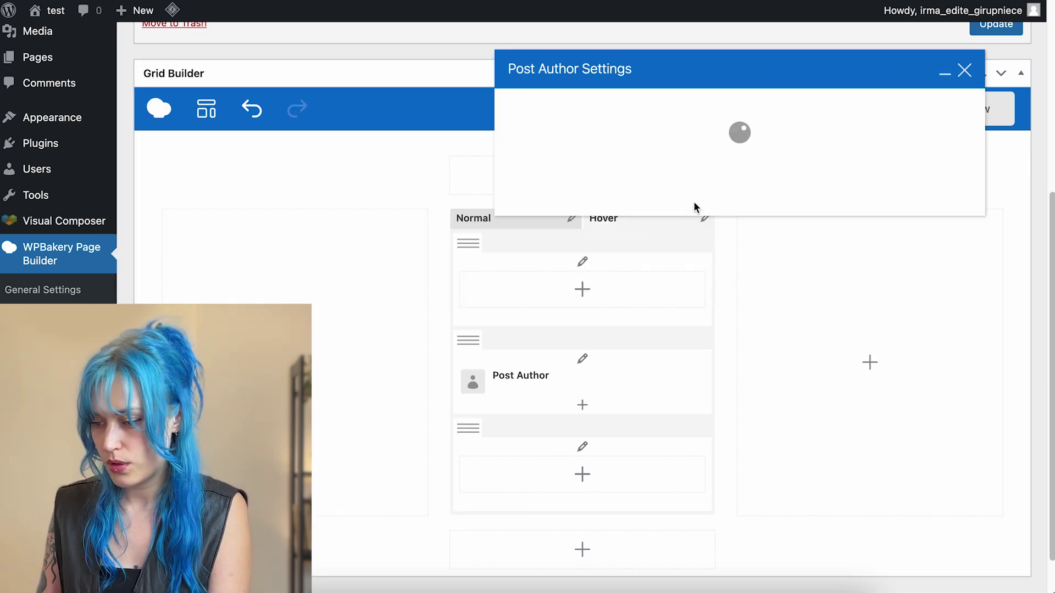
pyautogui.scroll(-2, 907, 288)
pyautogui.click(604, 306)
pyautogui.click(605, 347)
pyautogui.click(621, 107)
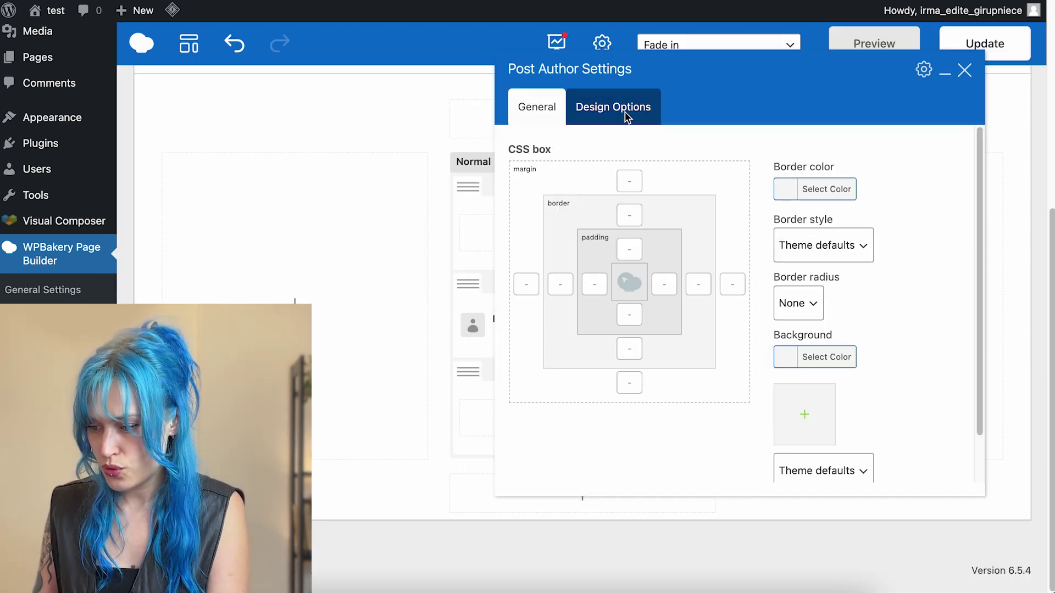
# - Enable custom fonts for the Post Author and set its font size to 30
pyautogui.click(536, 108)
pyautogui.click(518, 382)
pyautogui.click(703, 107)
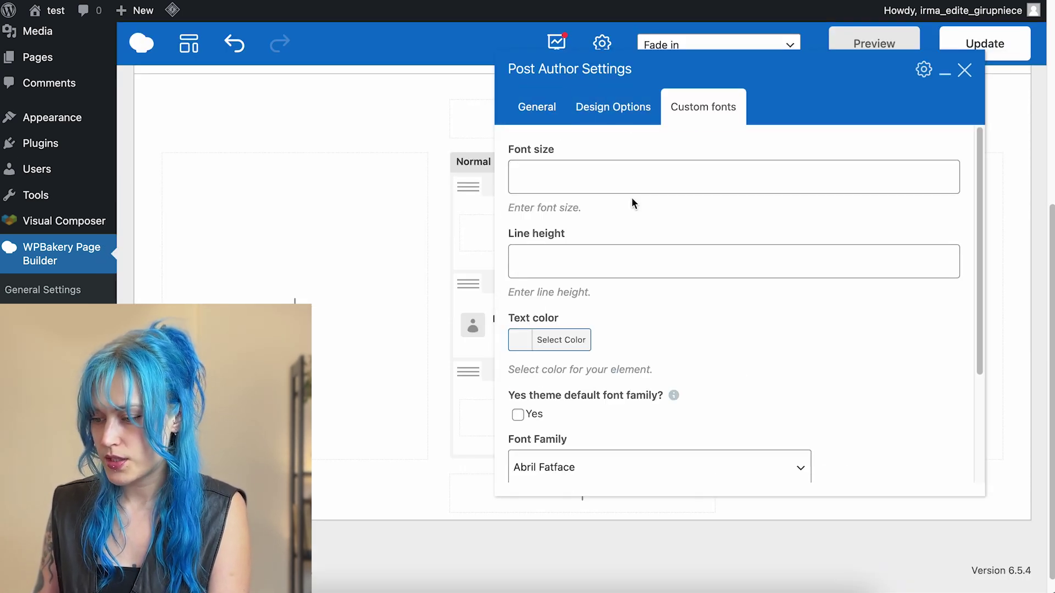
pyautogui.click(632, 181)
pyautogui.write('30')
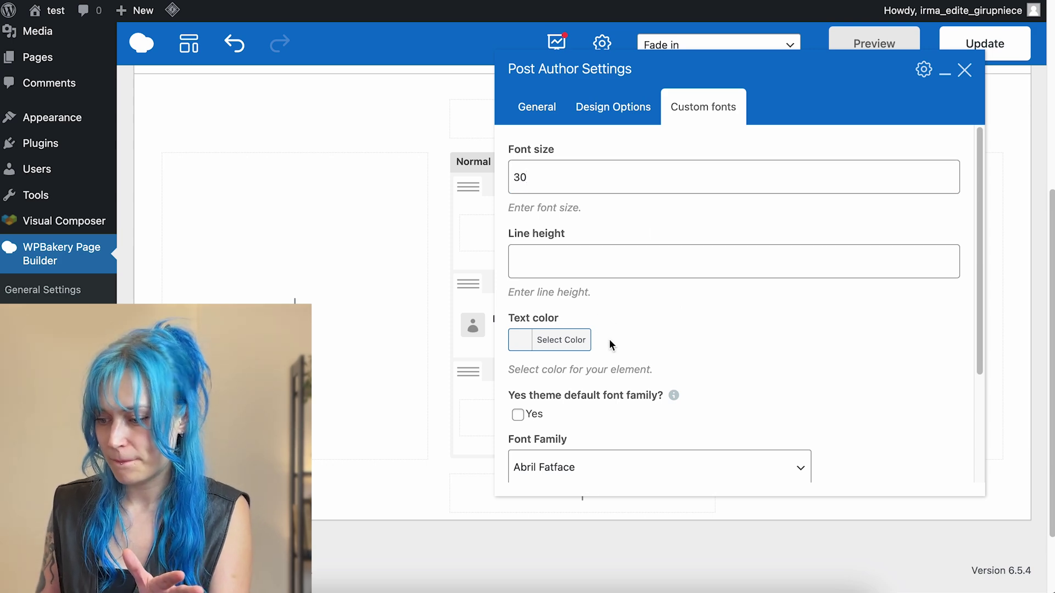
pyautogui.click(612, 344)
pyautogui.scroll(-3, 553, 271)
pyautogui.click(723, 209)
pyautogui.scroll(1, 731, 259)
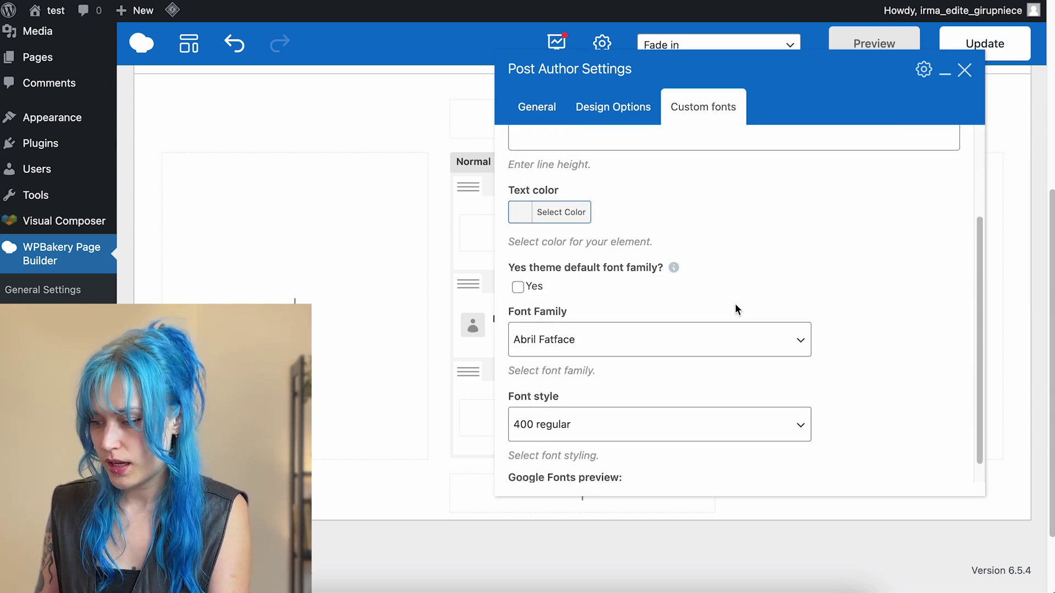
# - Set the Post Author font to Montserrat, 700 bold
pyautogui.click(665, 336)
pyautogui.scroll(-10, 646, 335)
pyautogui.scroll(-15, 642, 336)
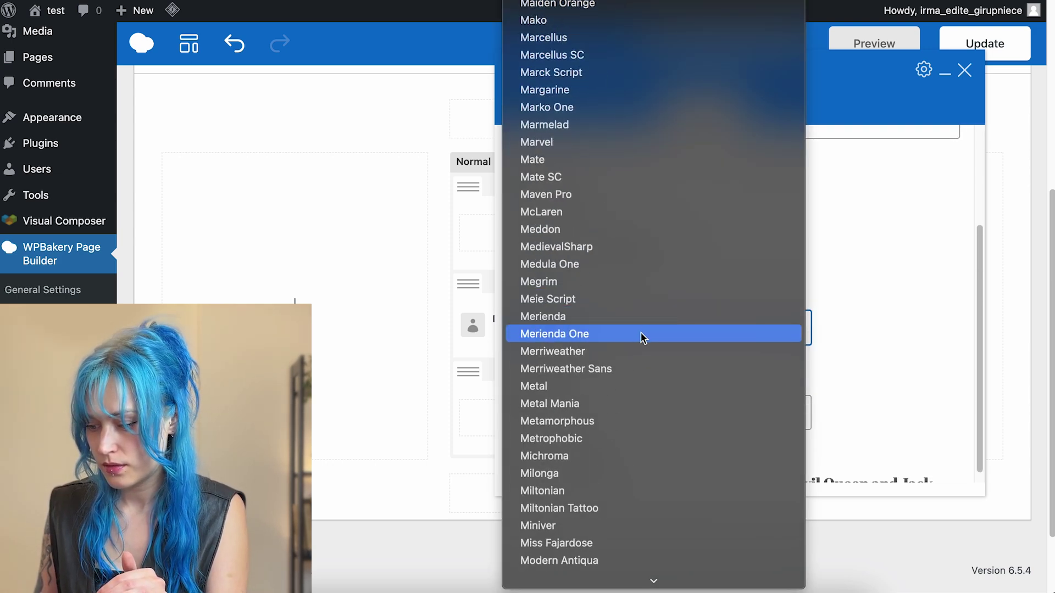
pyautogui.click(604, 282)
pyautogui.click(593, 412)
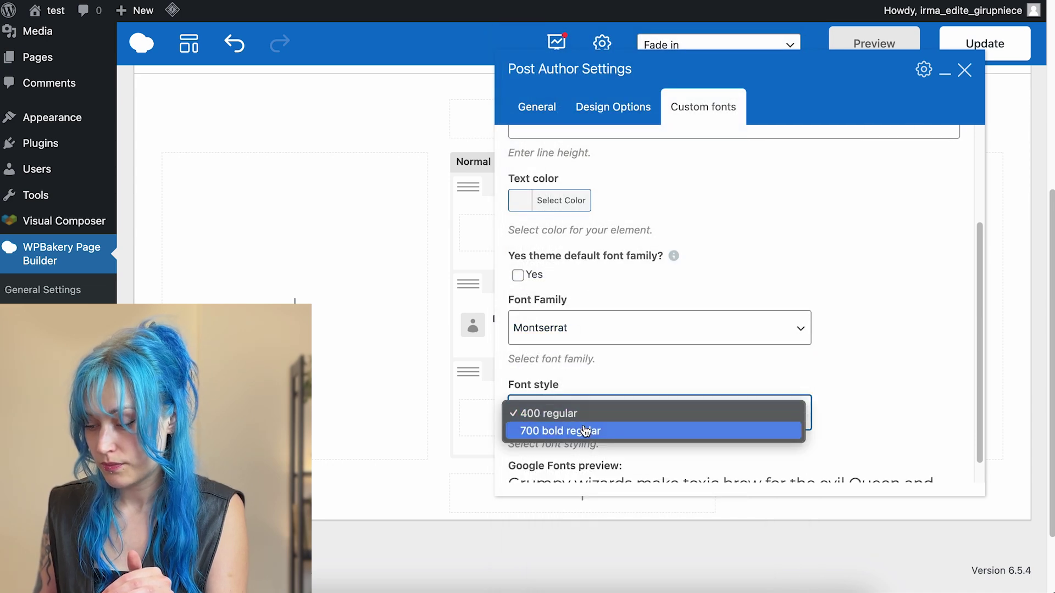
pyautogui.click(582, 430)
# - Delete the Post Title from the hover layout and save the template
pyautogui.click(964, 70)
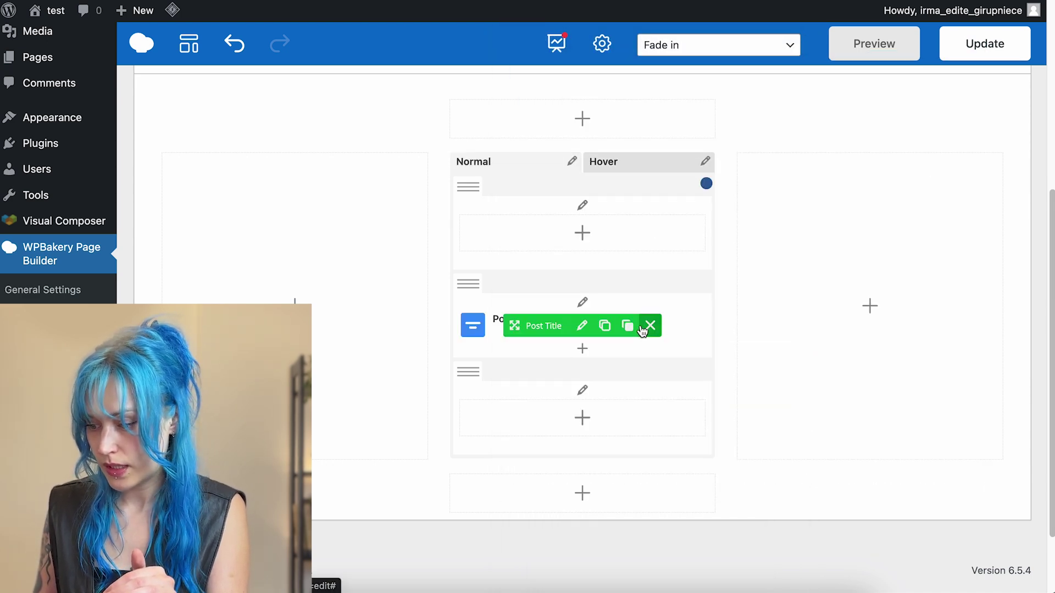
pyautogui.click(650, 326)
pyautogui.click(632, 171)
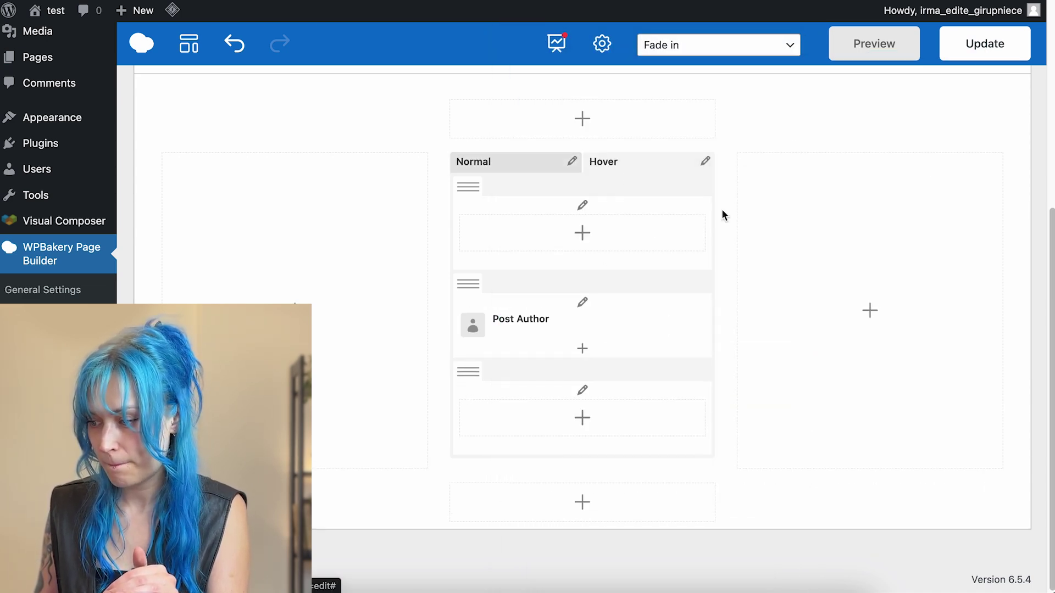
pyautogui.click(967, 52)
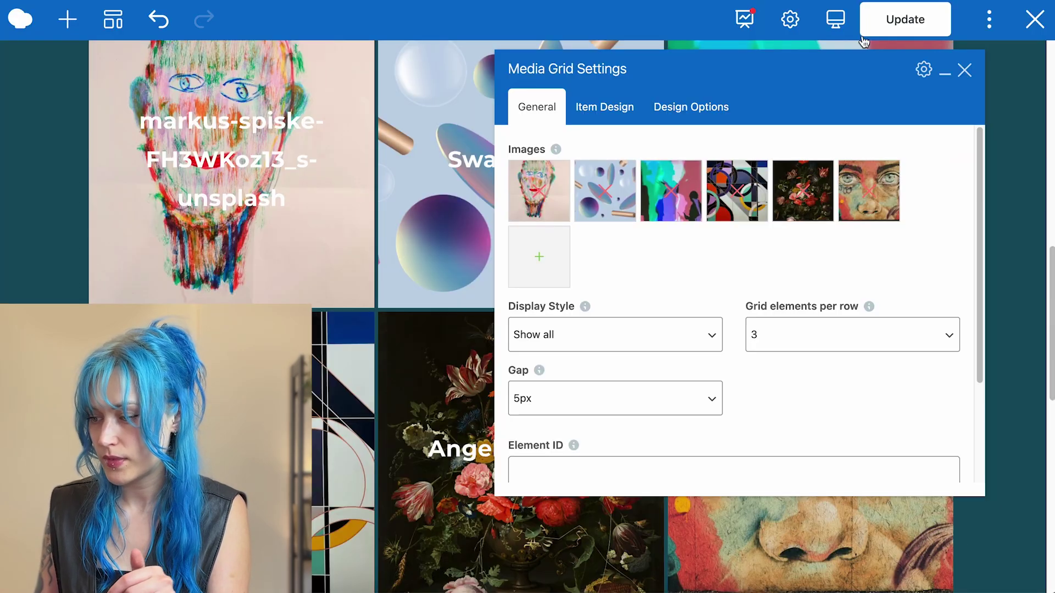
# - Update the page and scroll the gallery to check the author hover overlay
pyautogui.click(906, 20)
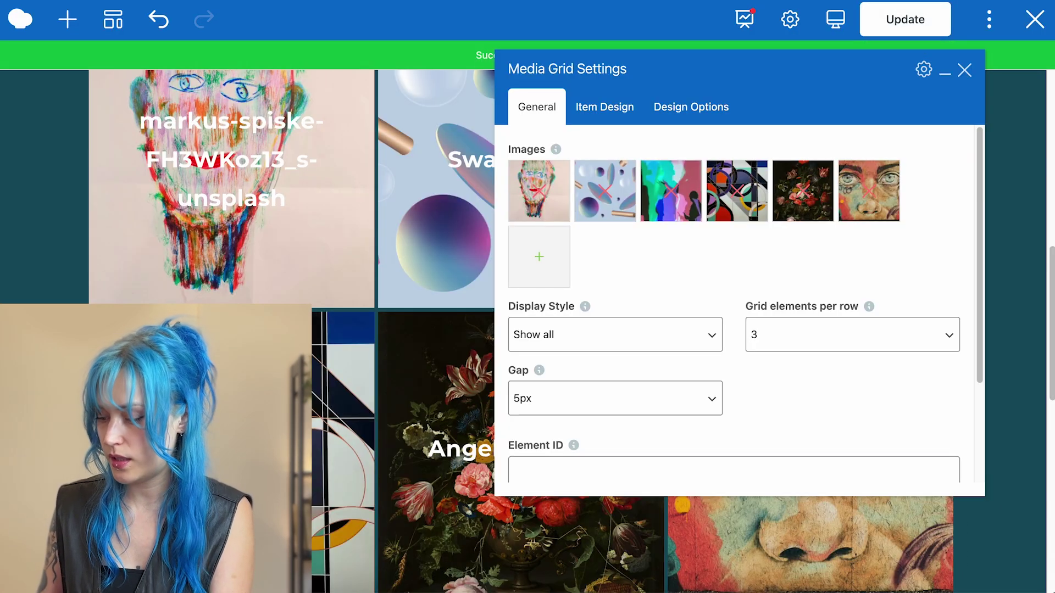
pyautogui.scroll(-10, 883, 224)
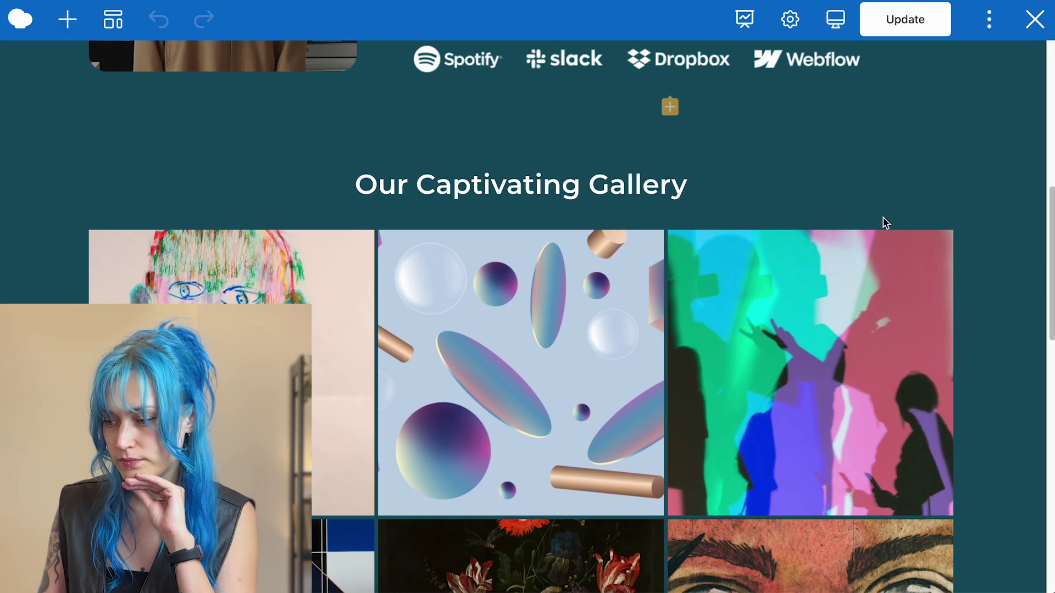
pyautogui.scroll(3, 995, 209)
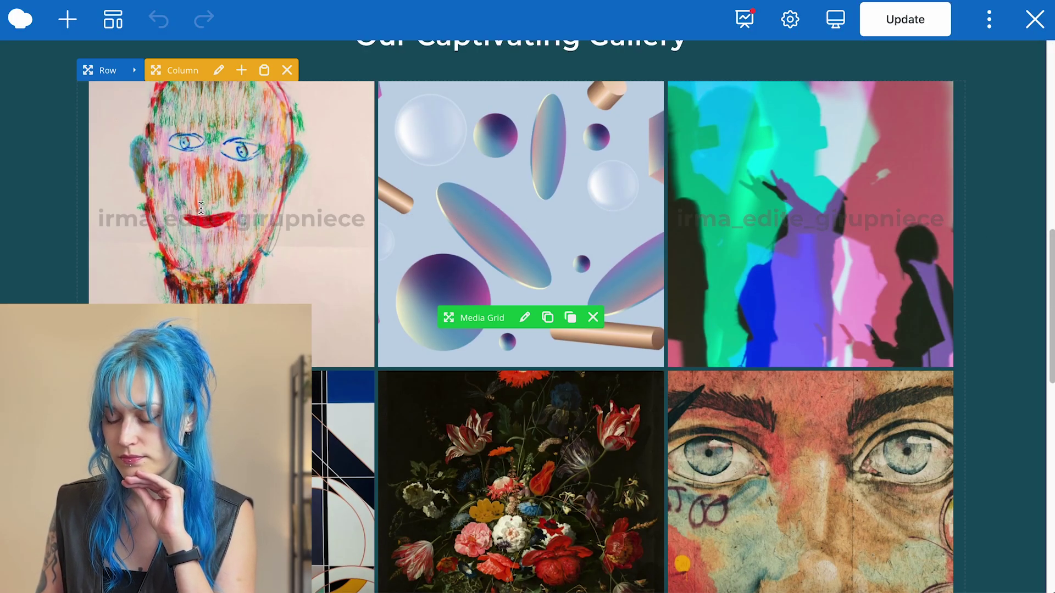
pyautogui.scroll(-1, 284, 220)
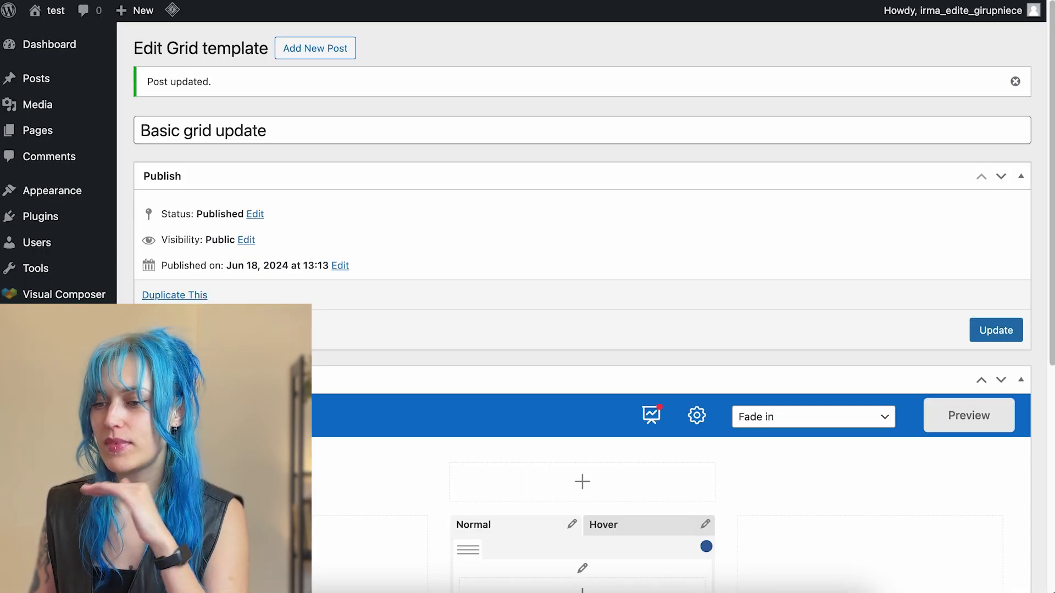
# - Delete the Post Author element from the template's middle row
pyautogui.scroll(-5, 555, 172)
pyautogui.moveTo(515, 385)
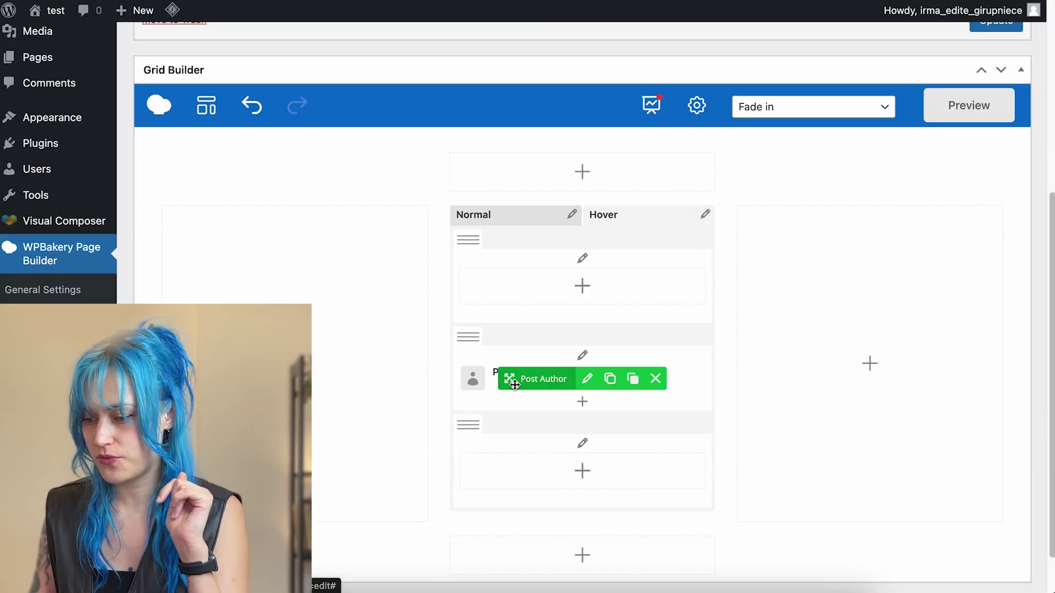
pyautogui.click(587, 378)
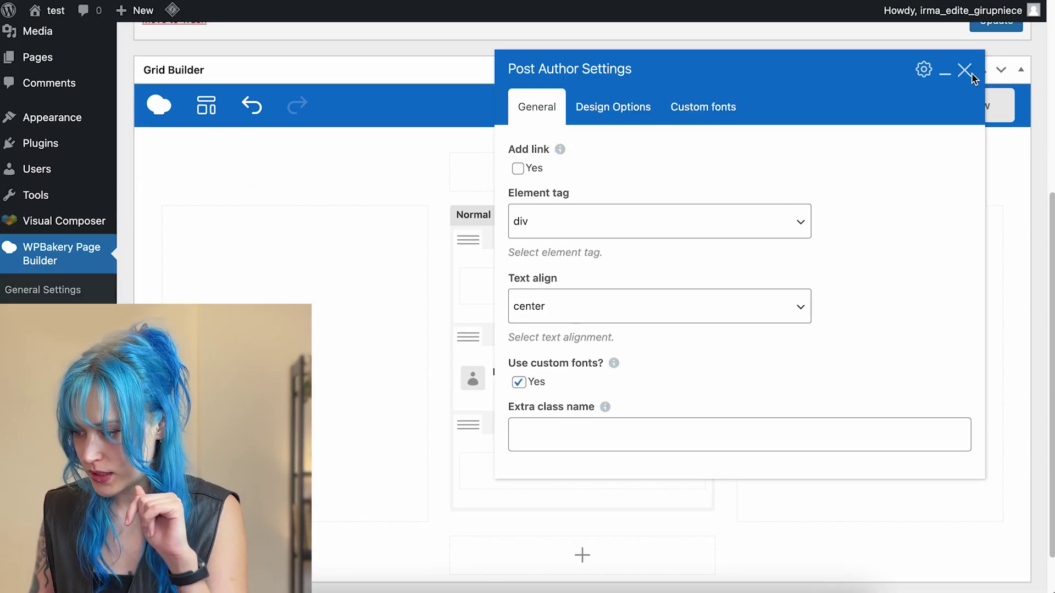
pyautogui.click(965, 70)
pyautogui.click(658, 379)
# - Add and then remove a Post Title, leaving the middle row empty with Add Element open
pyautogui.click(578, 381)
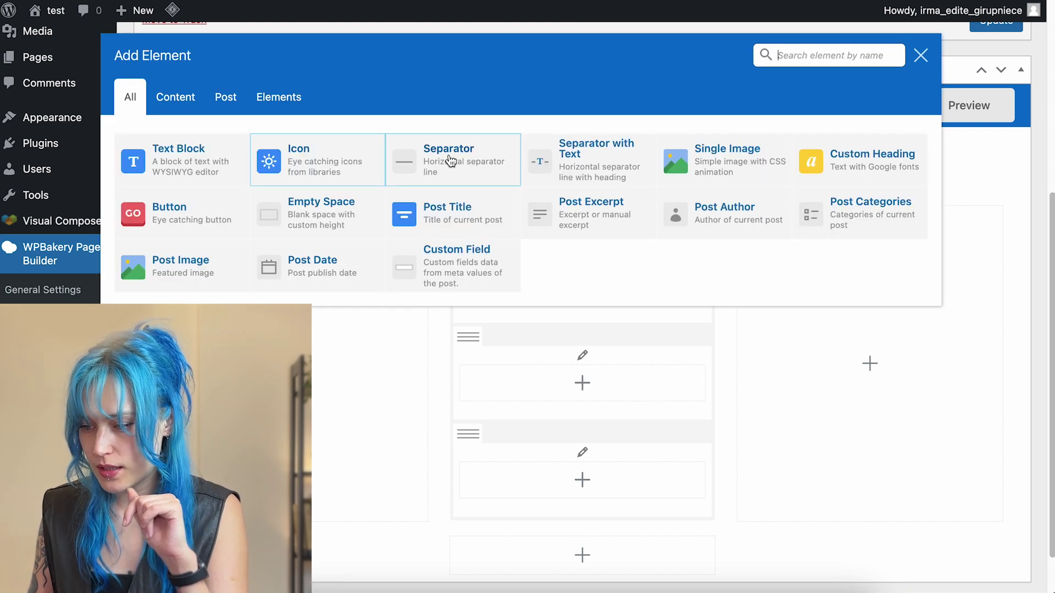
pyautogui.click(480, 219)
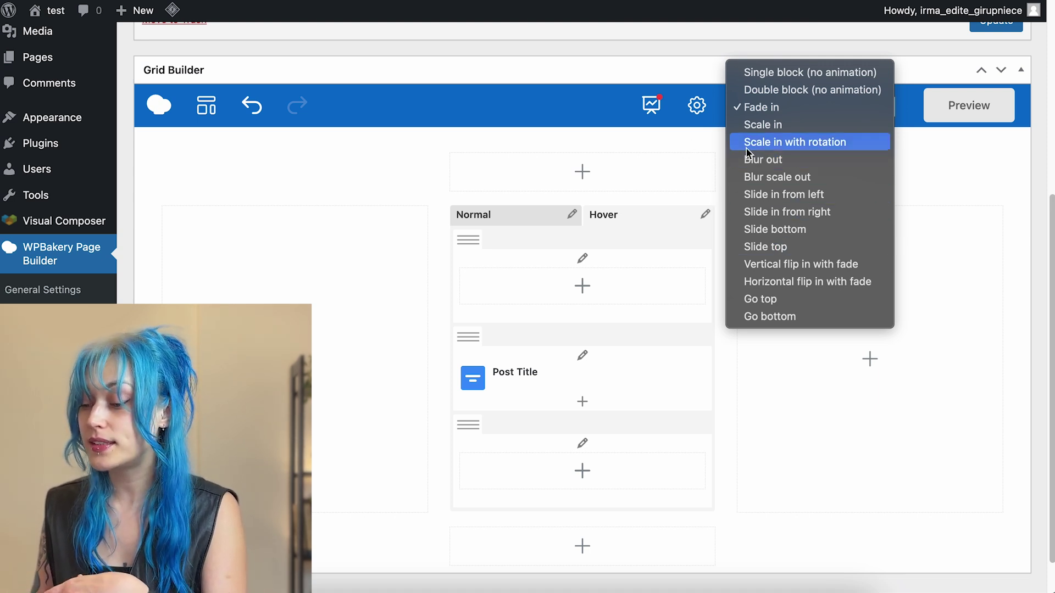
pyautogui.click(690, 143)
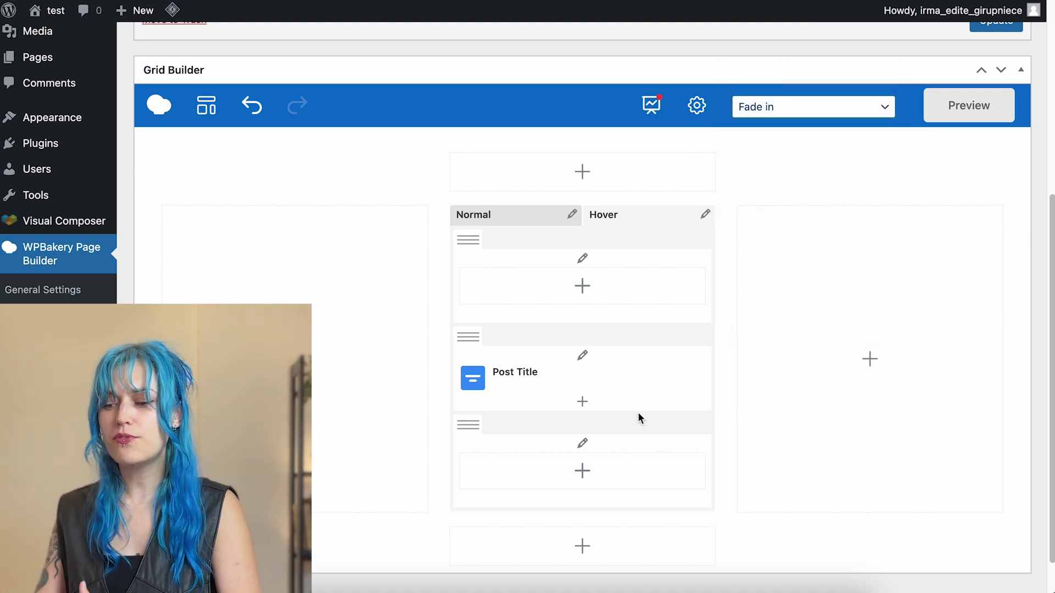
pyautogui.click(587, 475)
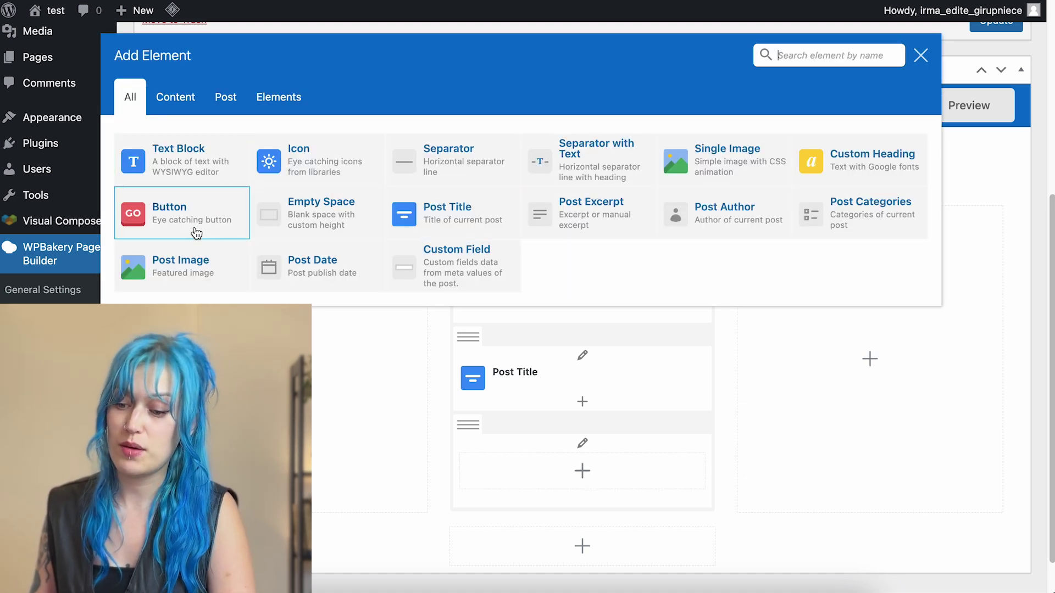
pyautogui.click(921, 56)
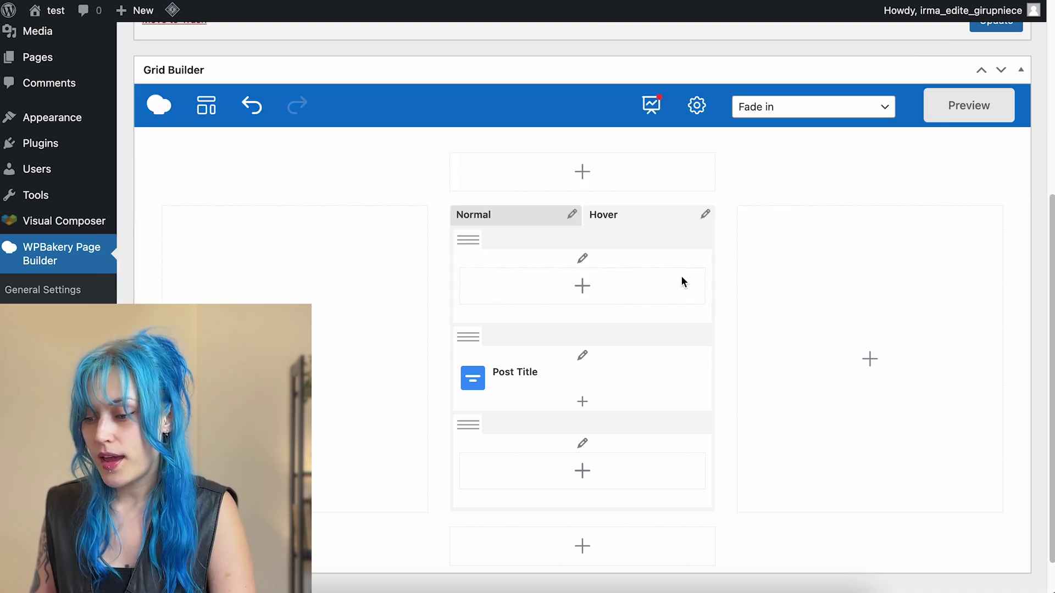
pyautogui.click(628, 379)
pyautogui.click(584, 386)
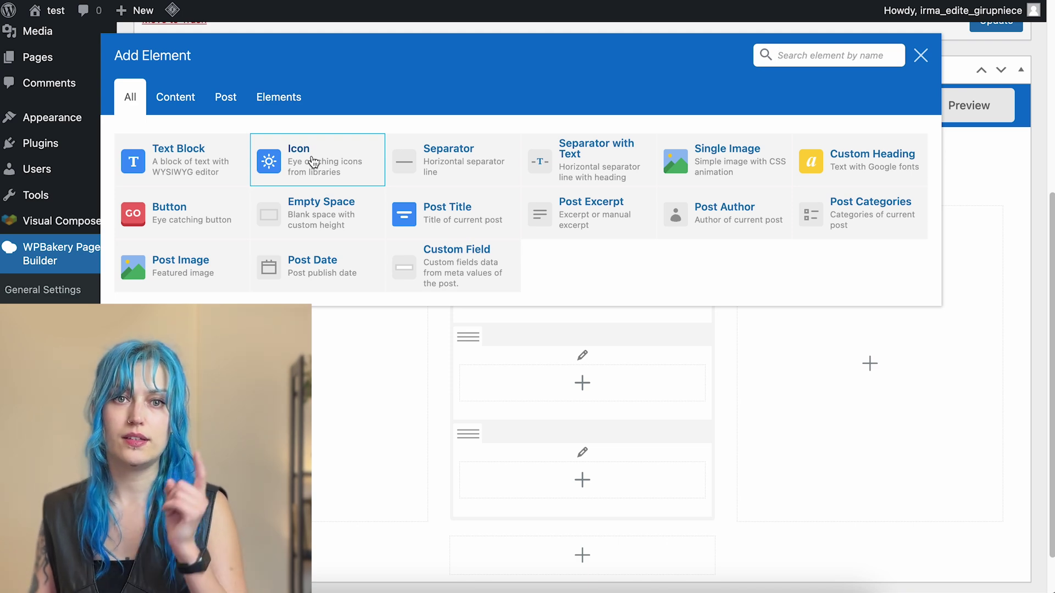
# - Add an Icon element to the middle row and set its colour to White
pyautogui.click(314, 161)
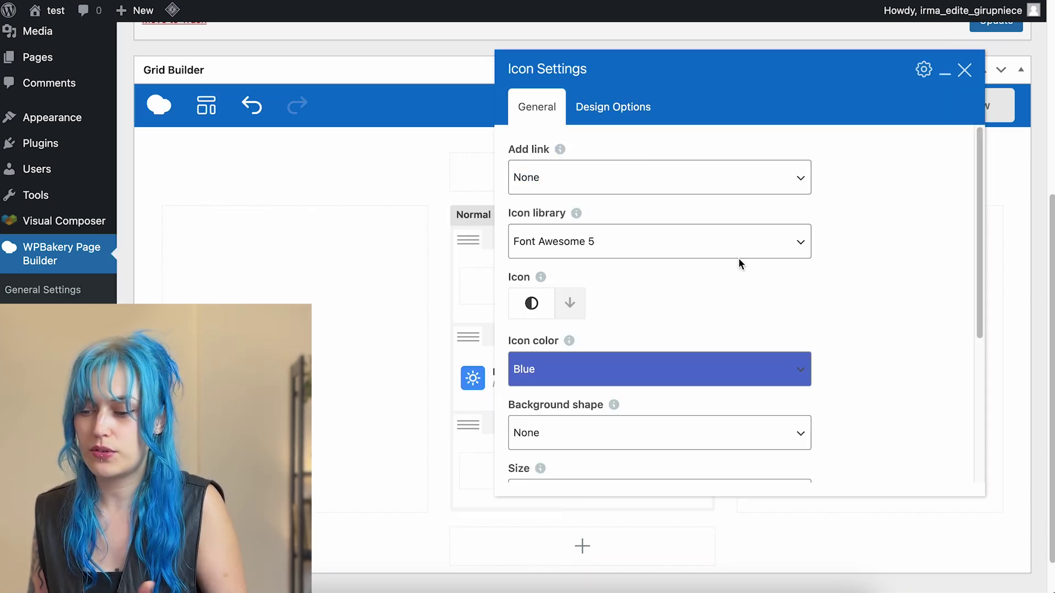
pyautogui.scroll(-3, 738, 258)
pyautogui.click(641, 172)
pyautogui.click(604, 446)
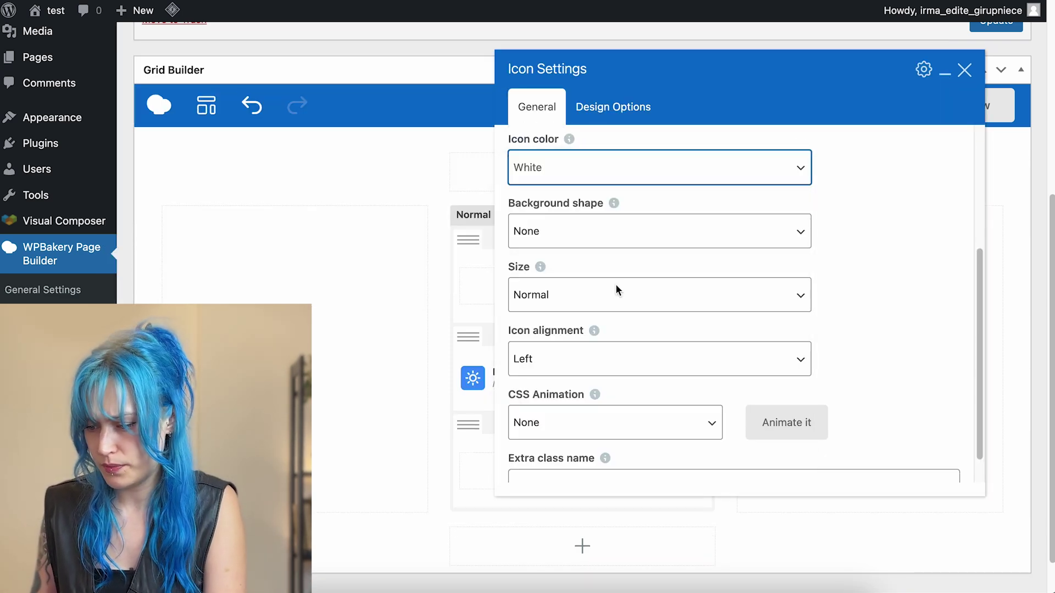
pyautogui.scroll(4, 678, 229)
pyautogui.scroll(-3, 643, 358)
# - Choose the magnifier 'search' icon, centre-align it, and close the icon settings
pyautogui.click(569, 166)
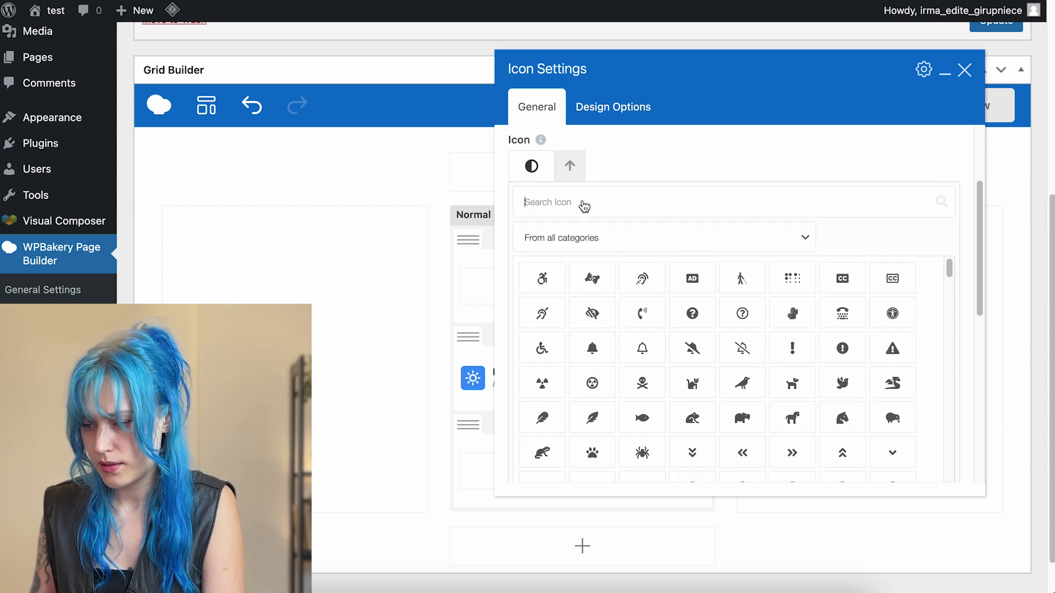
pyautogui.write('search')
pyautogui.click(555, 279)
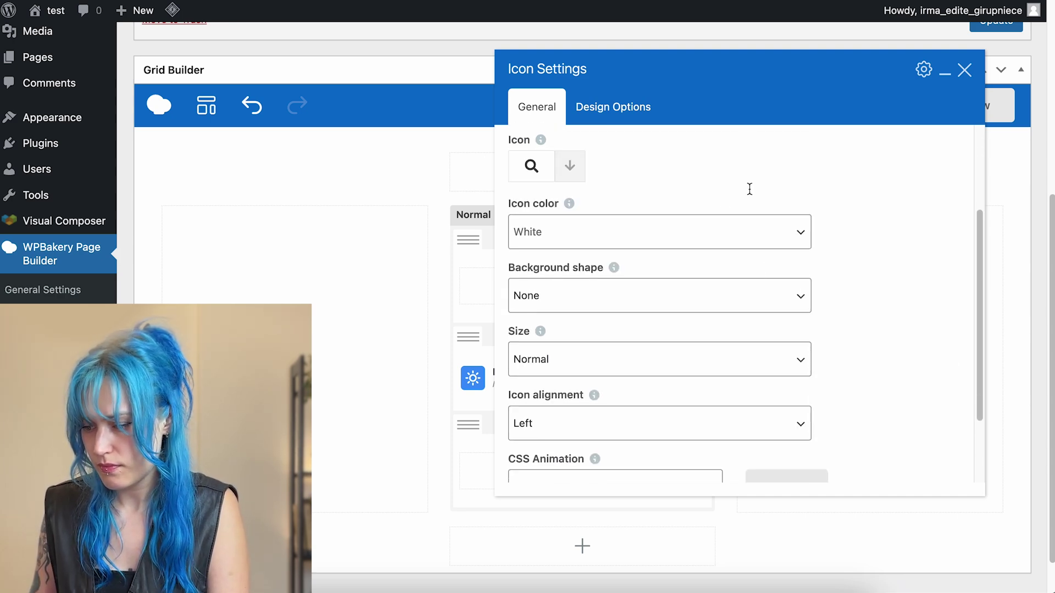
pyautogui.click(673, 438)
pyautogui.click(647, 459)
pyautogui.click(964, 69)
pyautogui.scroll(5, 949, 118)
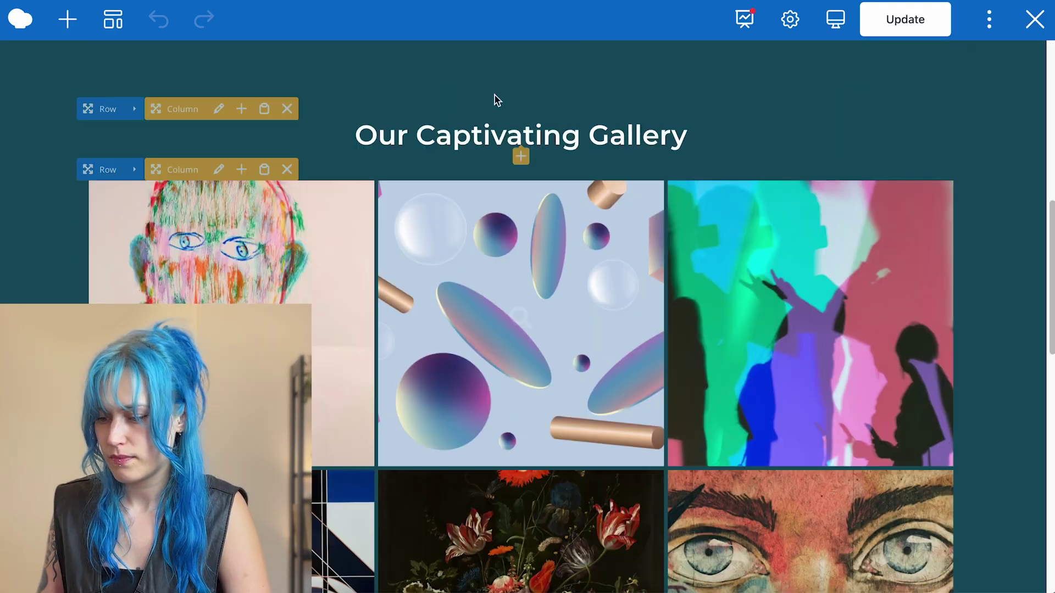
# - Scroll past the gallery's magnifier hover down to the Read About Our Process heading
pyautogui.scroll(-2, 263, 213)
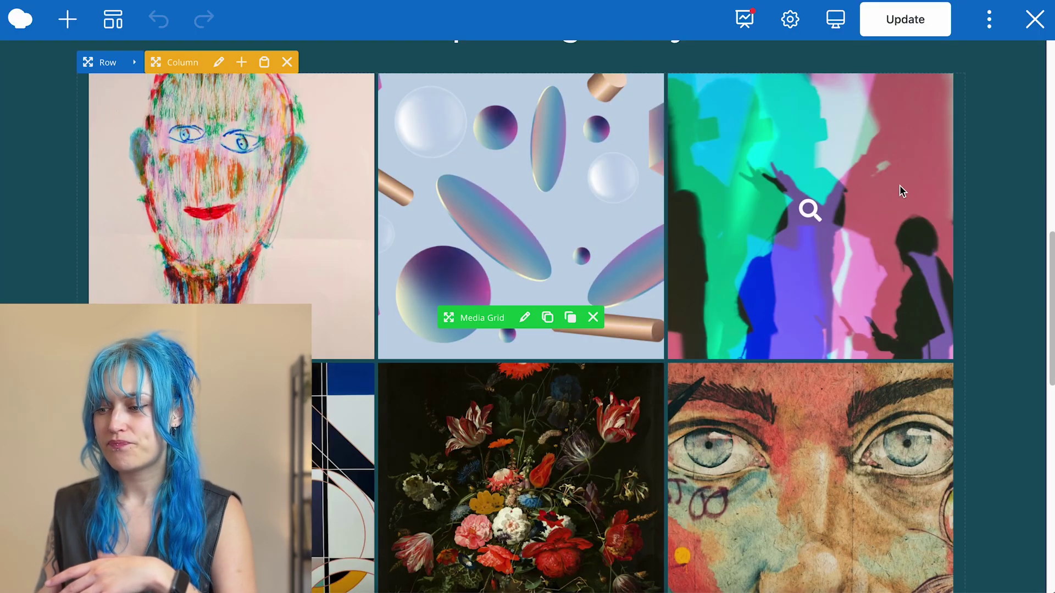
pyautogui.scroll(-7, 899, 186)
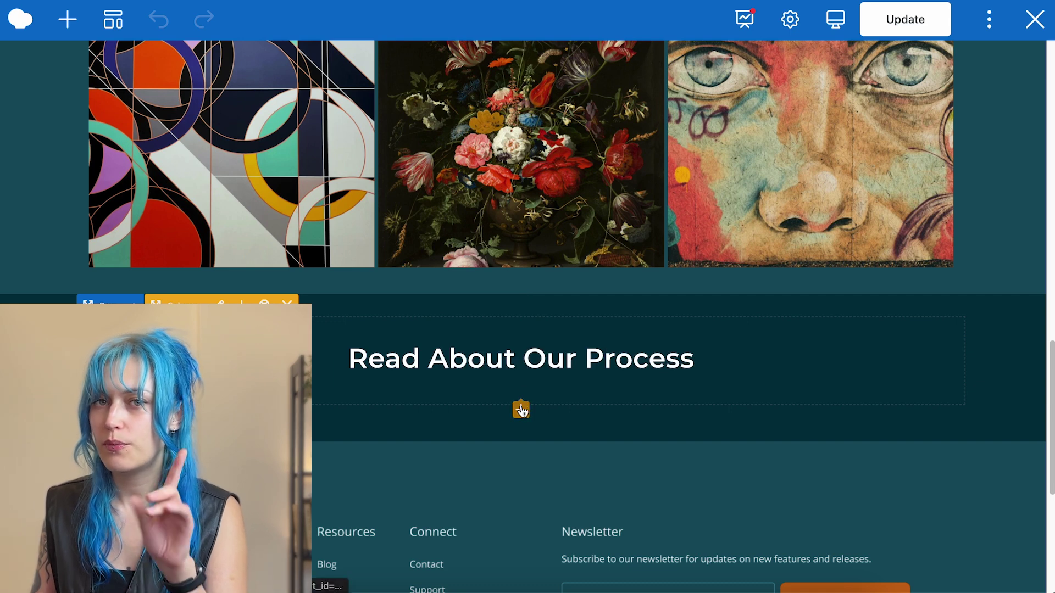
# - Search 'post' and add a Post Grid under the process heading
pyautogui.click(521, 409)
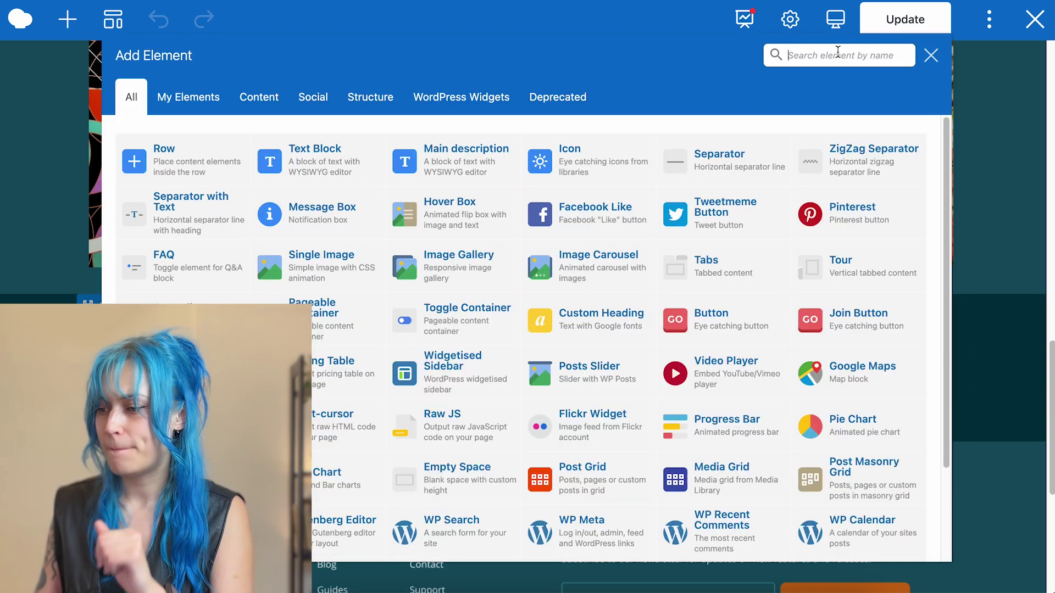
pyautogui.write('post')
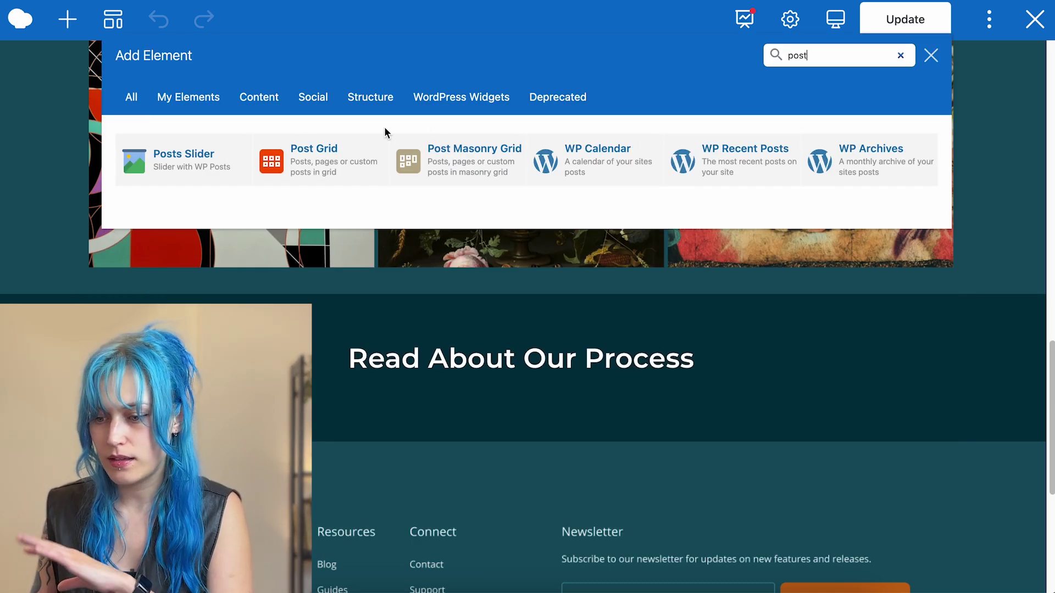
pyautogui.click(328, 163)
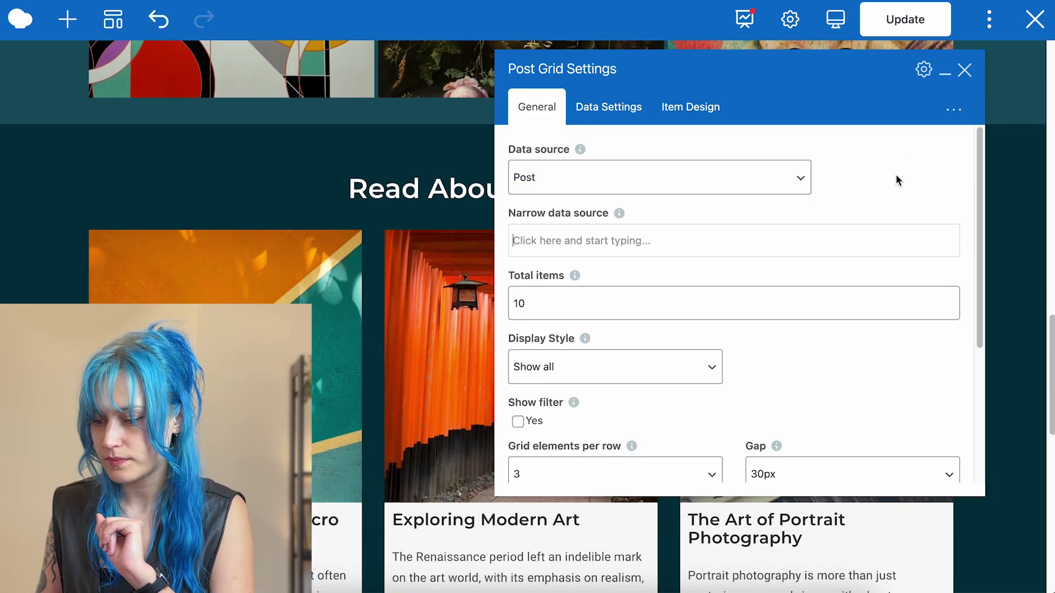
pyautogui.scroll(-4, 280, 267)
pyautogui.scroll(2, 258, 247)
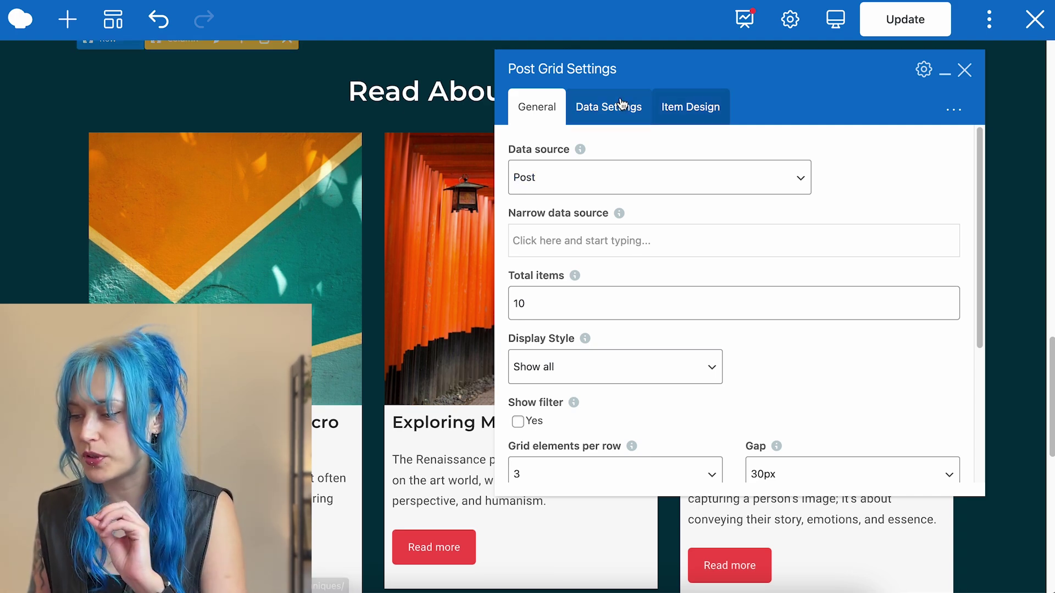
# - Preview the Scale in with rotation and Vertical flip item templates on the Post Grid
pyautogui.click(590, 105)
pyautogui.click(690, 108)
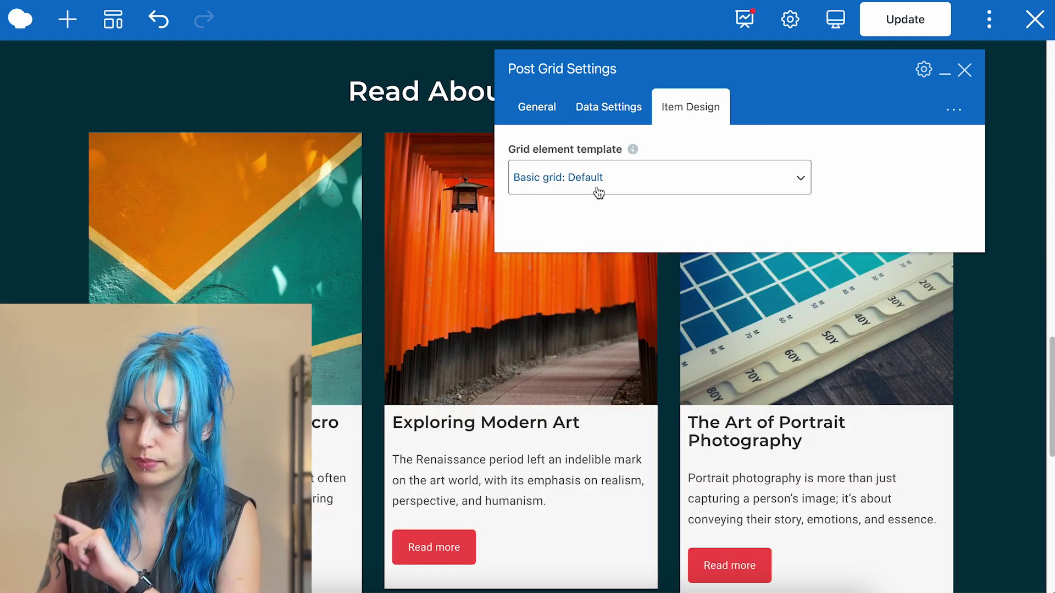
pyautogui.click(617, 179)
pyautogui.click(624, 196)
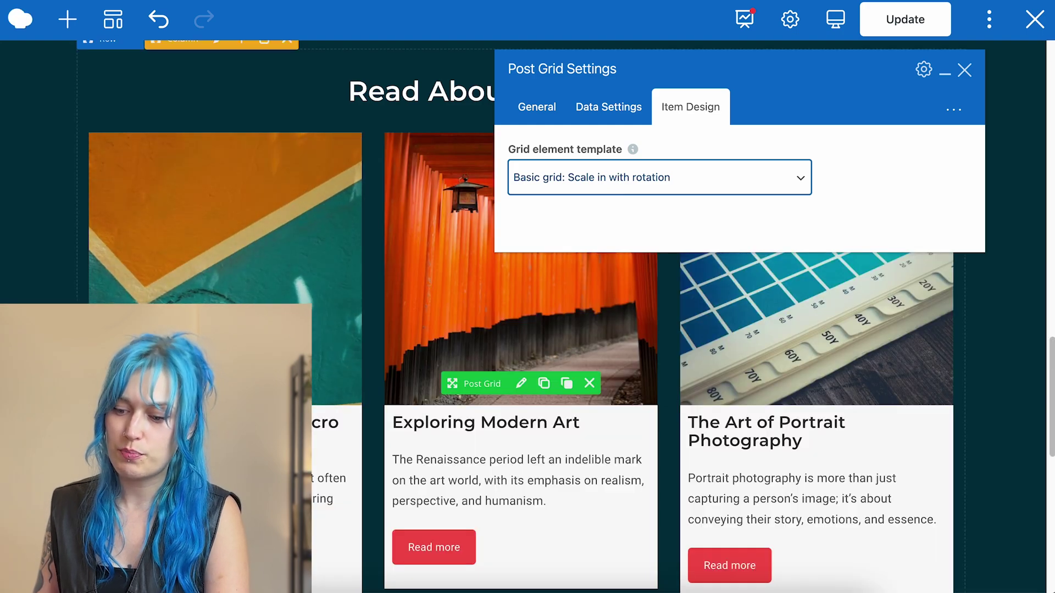
pyautogui.click(657, 185)
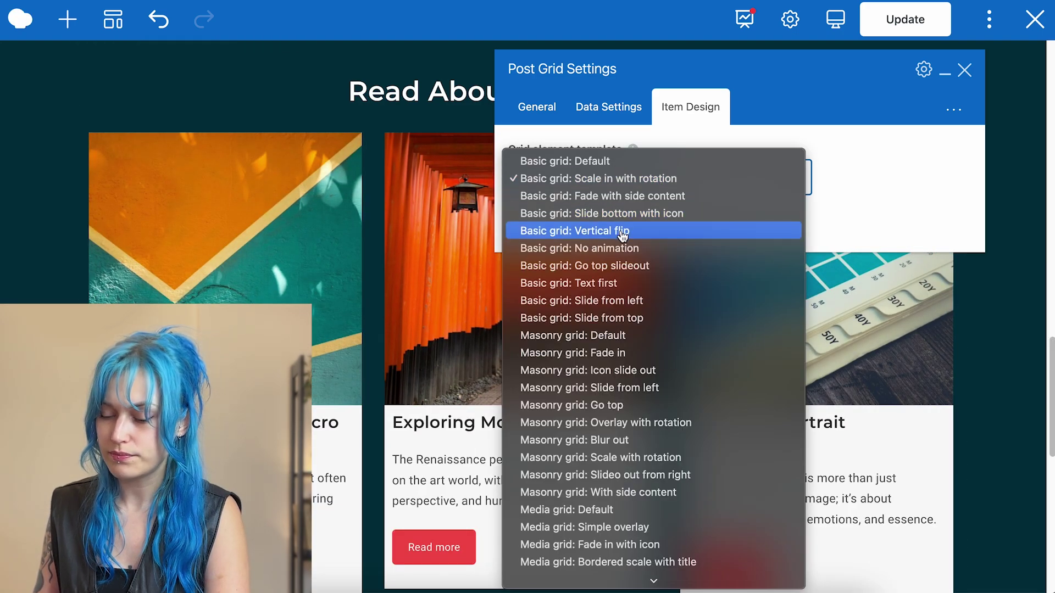
pyautogui.click(623, 231)
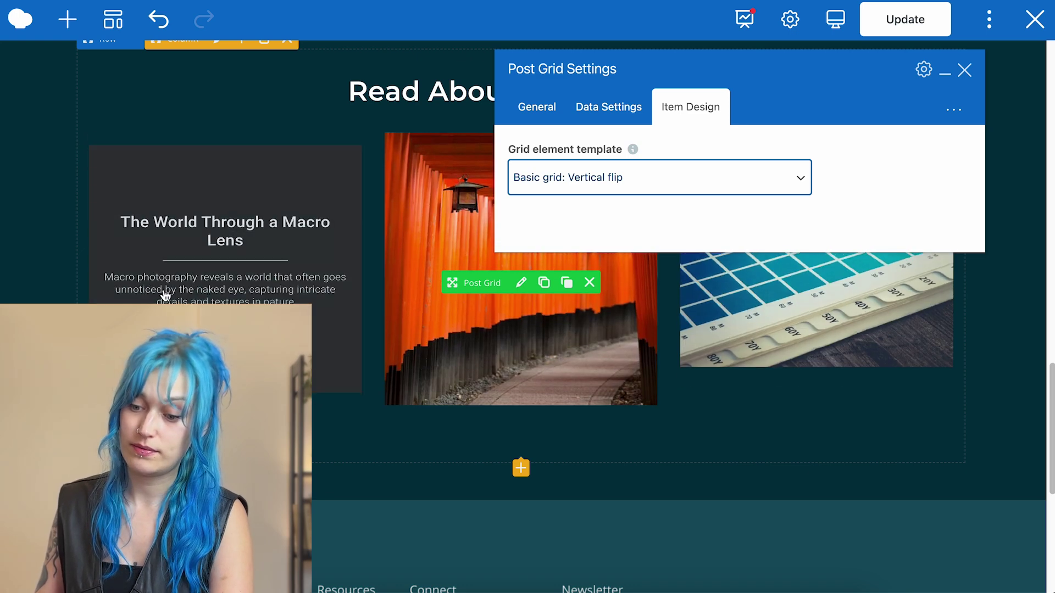
# - Try Text first, return to Basic grid: Default, and start creating a new grid template
pyautogui.click(692, 186)
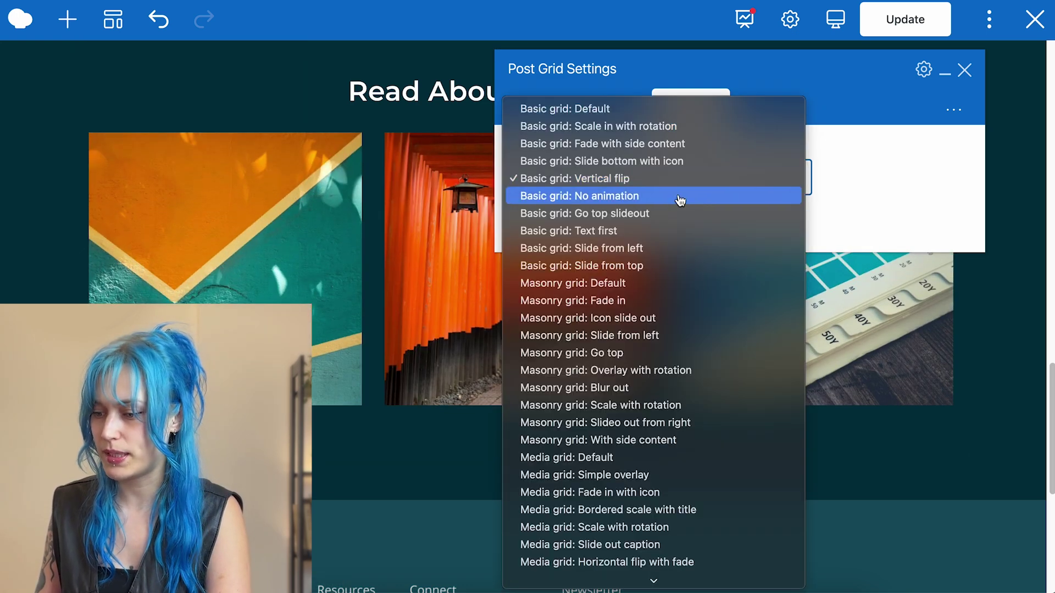
pyautogui.click(680, 197)
pyautogui.press('Down')
pyautogui.press('Down')
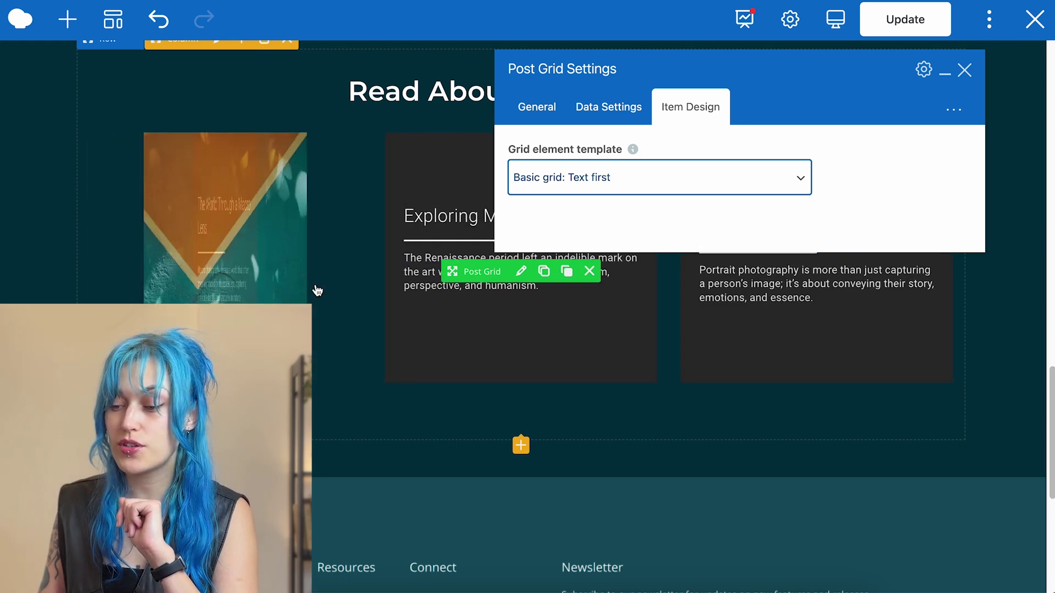
pyautogui.click(691, 192)
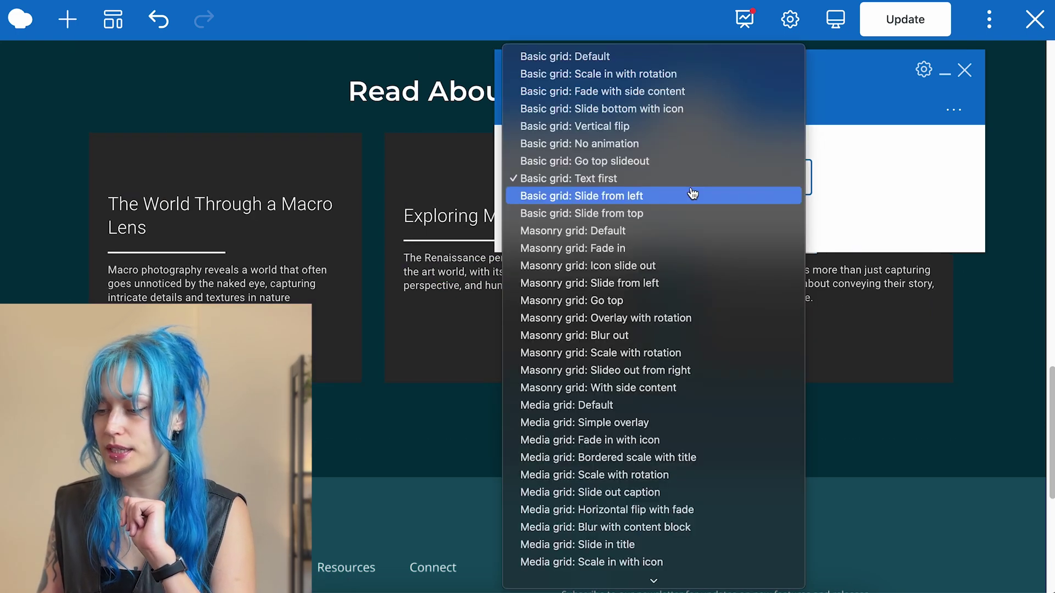
pyautogui.click(594, 58)
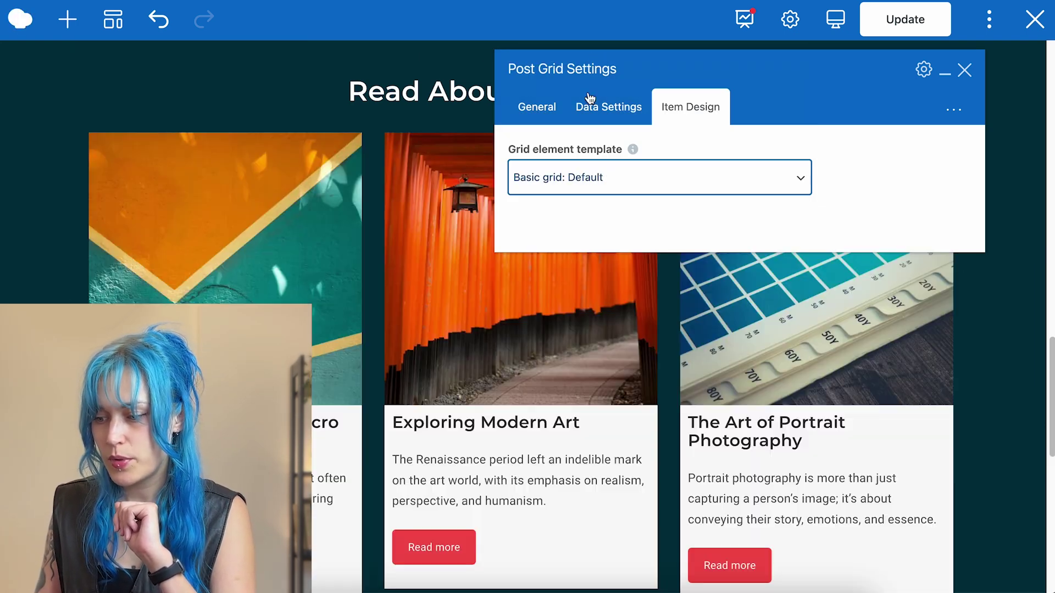
pyautogui.moveTo(633, 149)
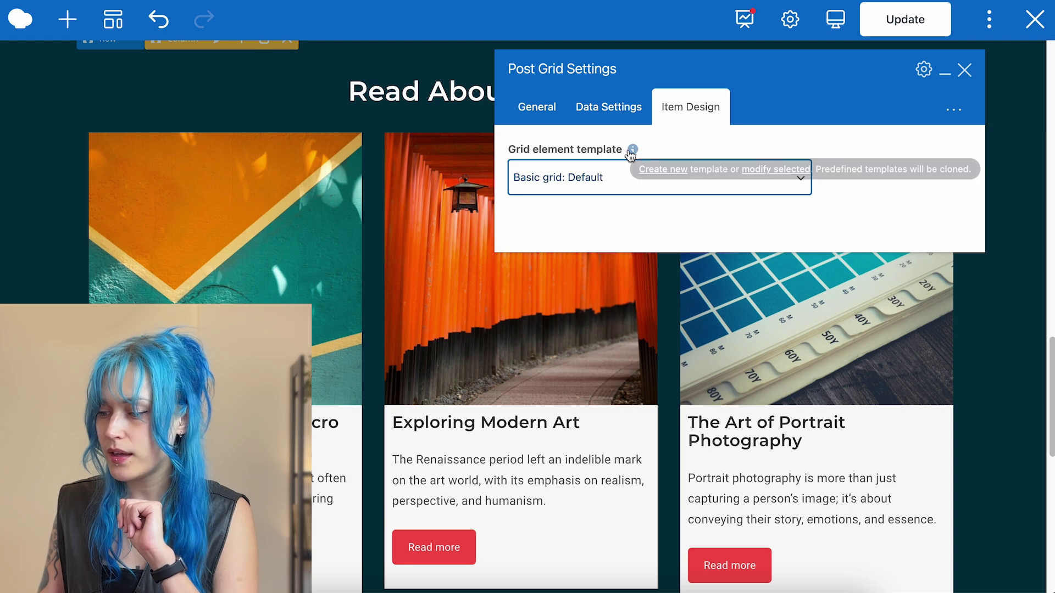
pyautogui.click(777, 174)
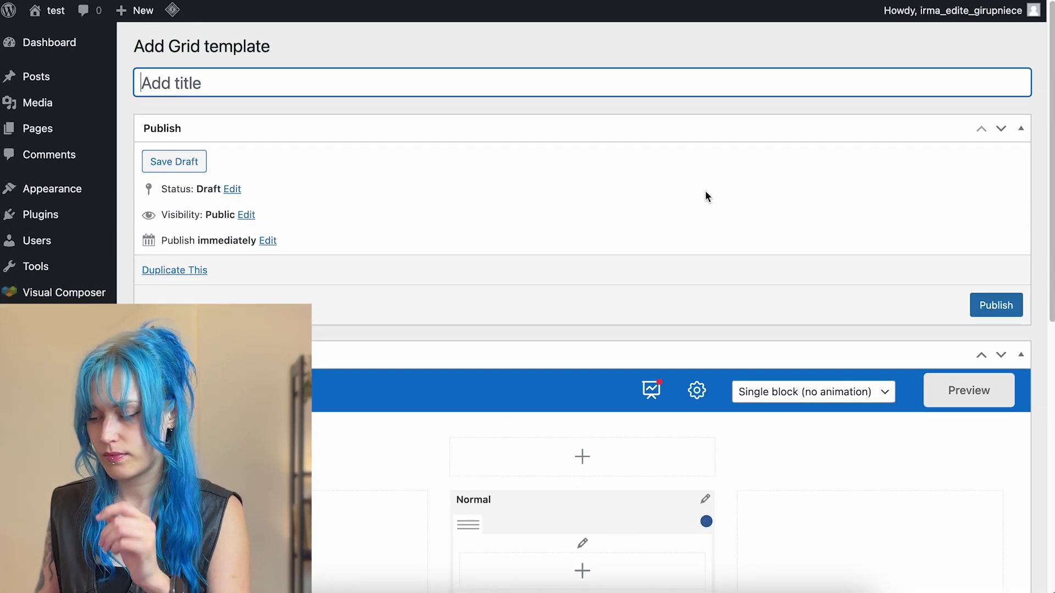
# - Title the new template 'Post grid' and drag the Post Title, Excerpt and Read more block beside Normal
pyautogui.write('Post grid update')
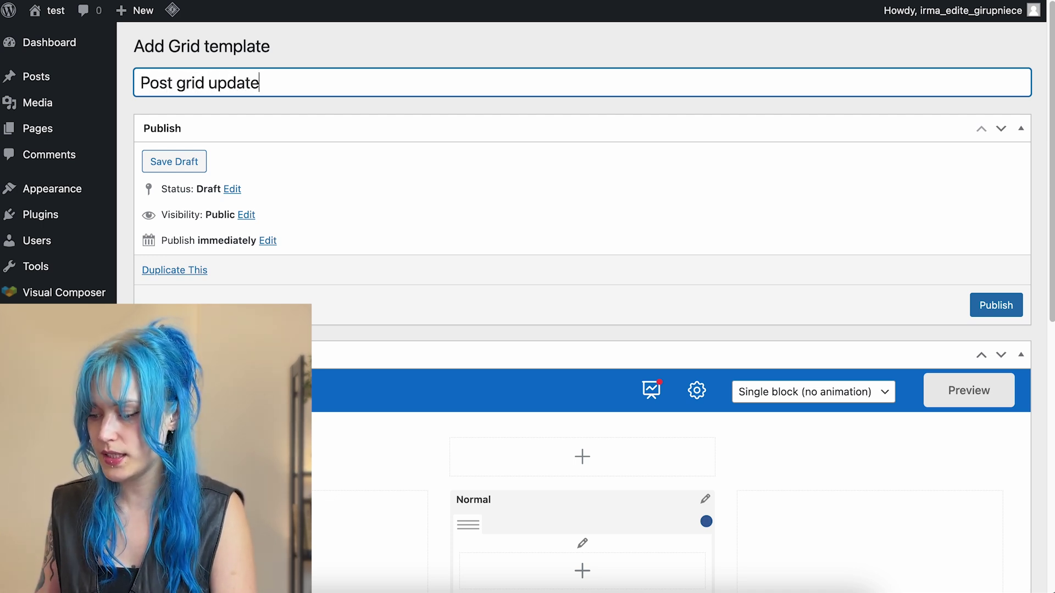
pyautogui.scroll(-5, 582, 330)
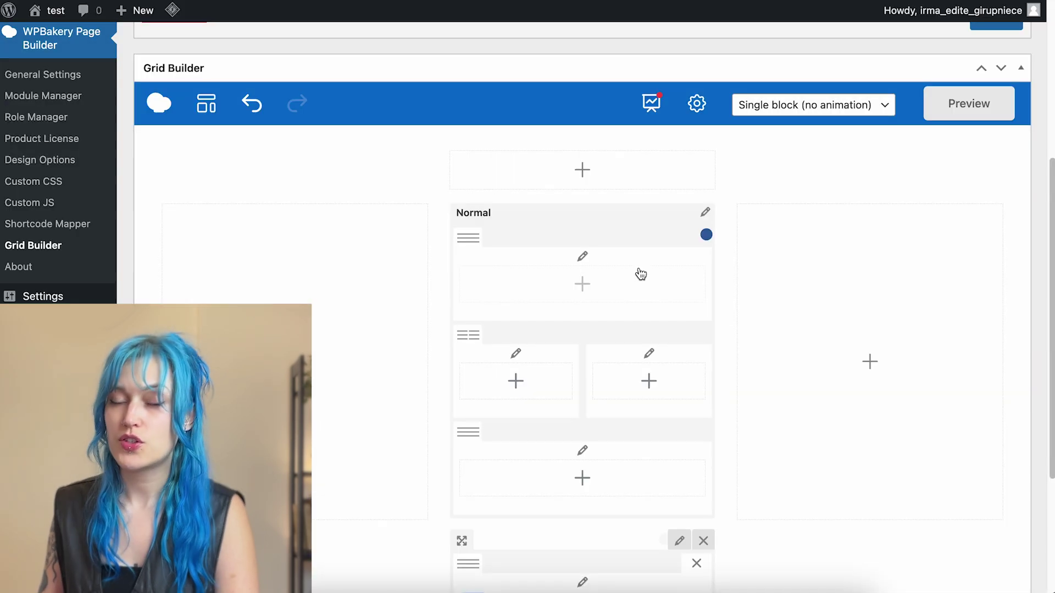
pyautogui.scroll(-2, 638, 272)
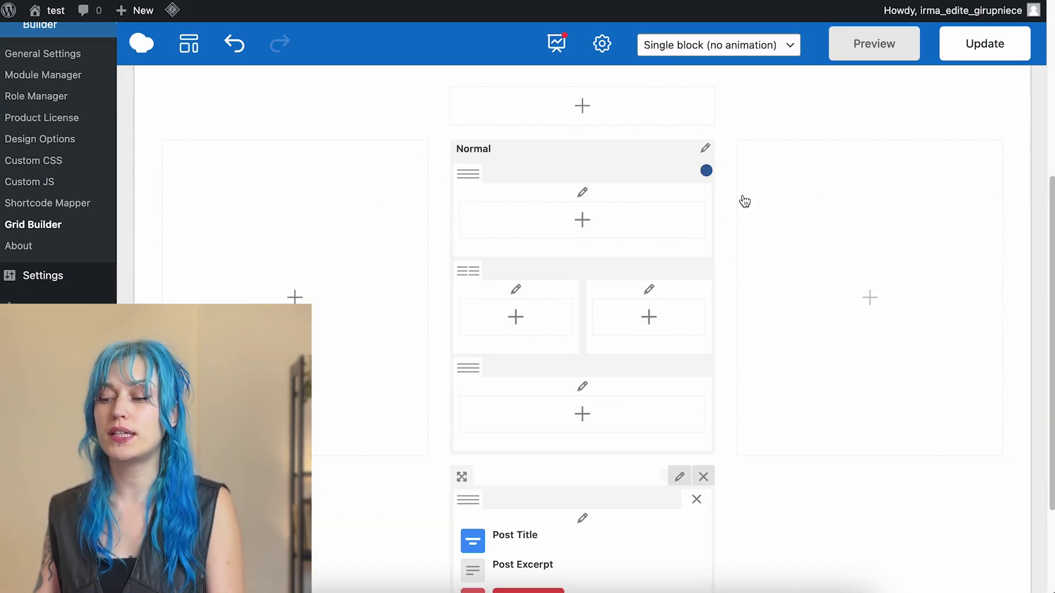
pyautogui.scroll(-3, 739, 214)
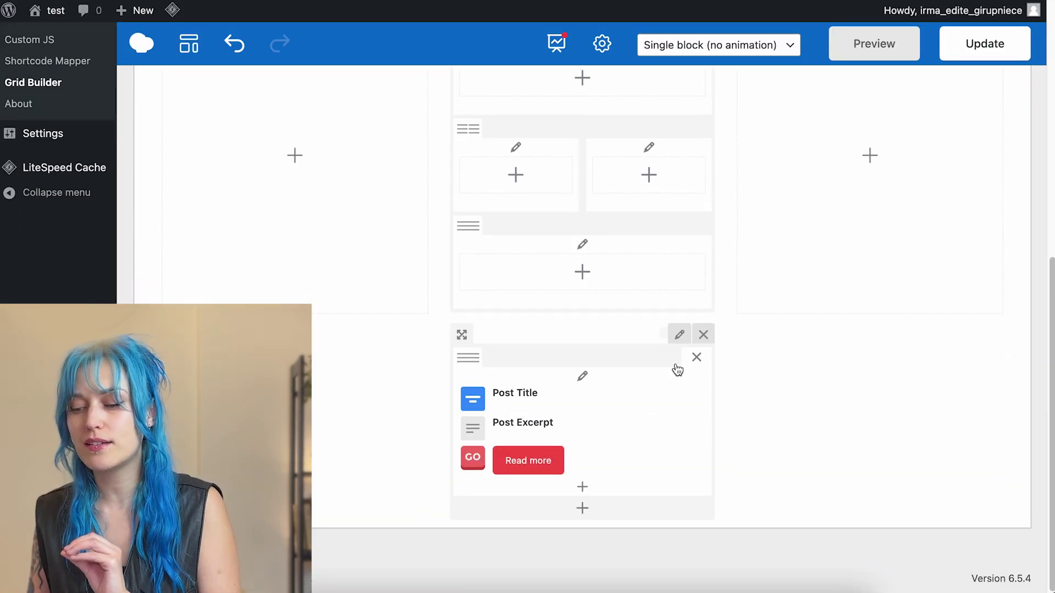
pyautogui.moveTo(634, 439)
pyautogui.moveTo(626, 470)
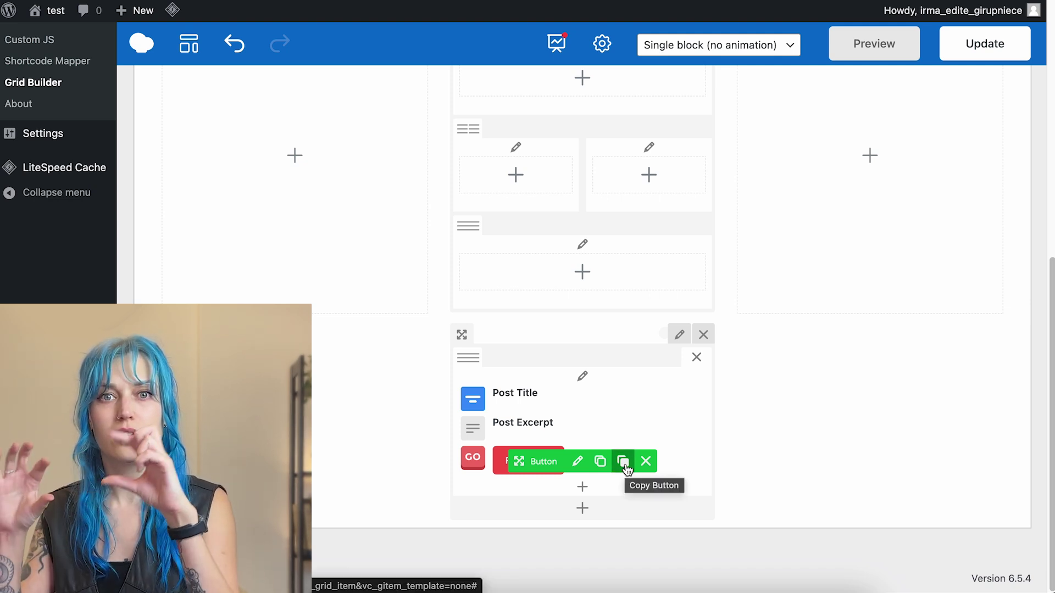
pyautogui.scroll(1, 857, 242)
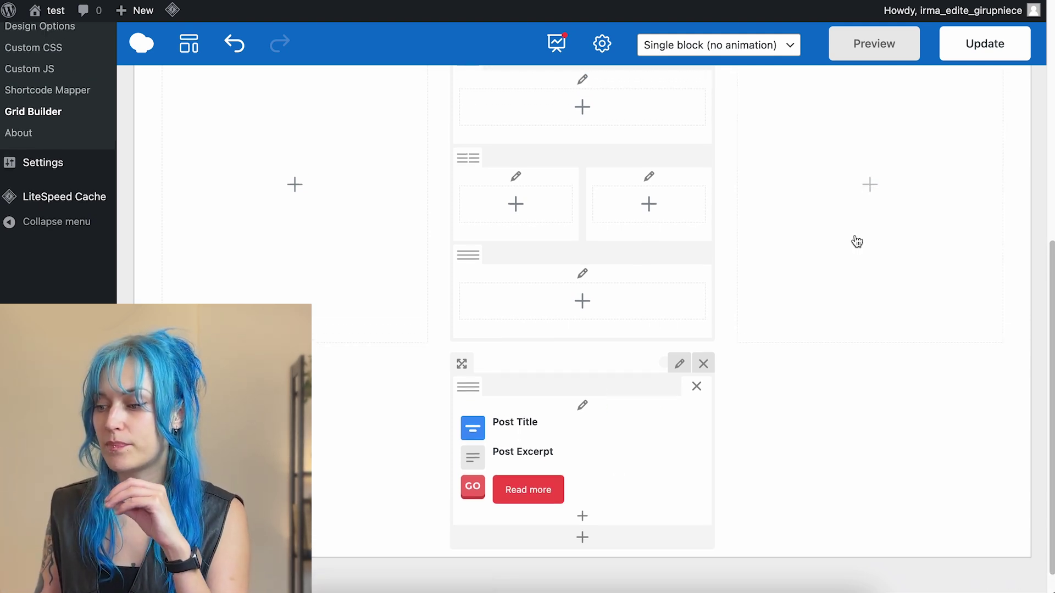
pyautogui.moveTo(864, 221); pyautogui.dragTo(866, 224)
pyautogui.scroll(4, 860, 245)
pyautogui.scroll(-2, 956, 395)
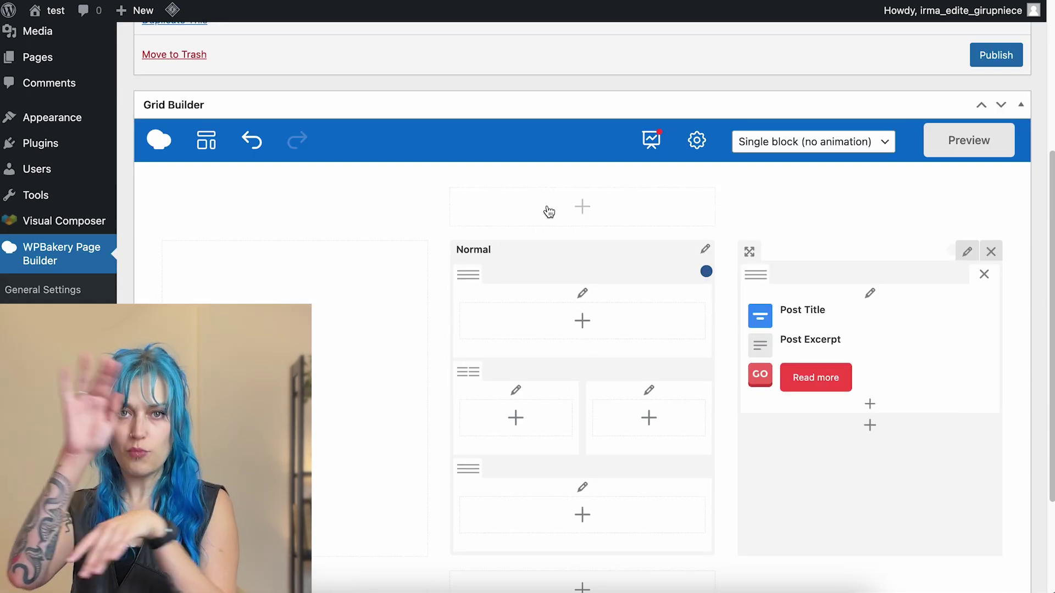
# - Undo the block move and delete the section holding Post Title, Post Excerpt and Read more
pyautogui.scroll(-5, 547, 221)
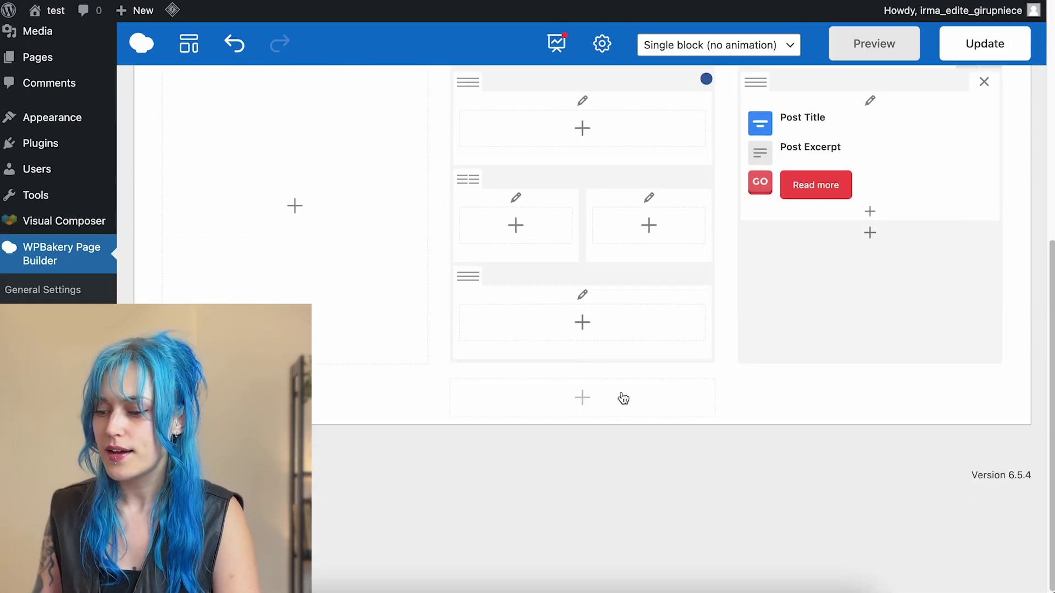
pyautogui.hotkey('ctrl', 'z')
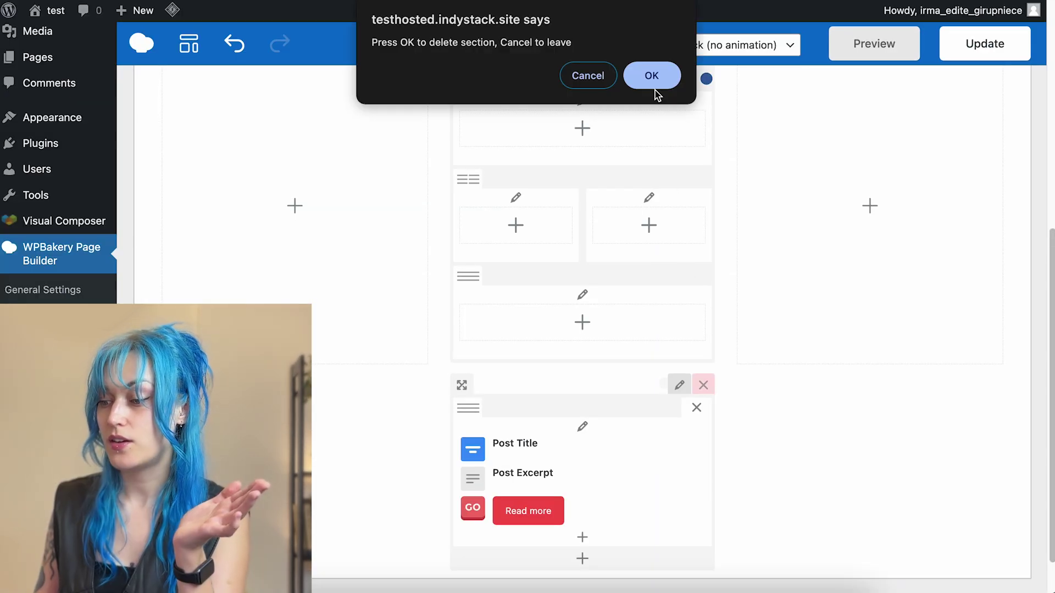
pyautogui.click(652, 75)
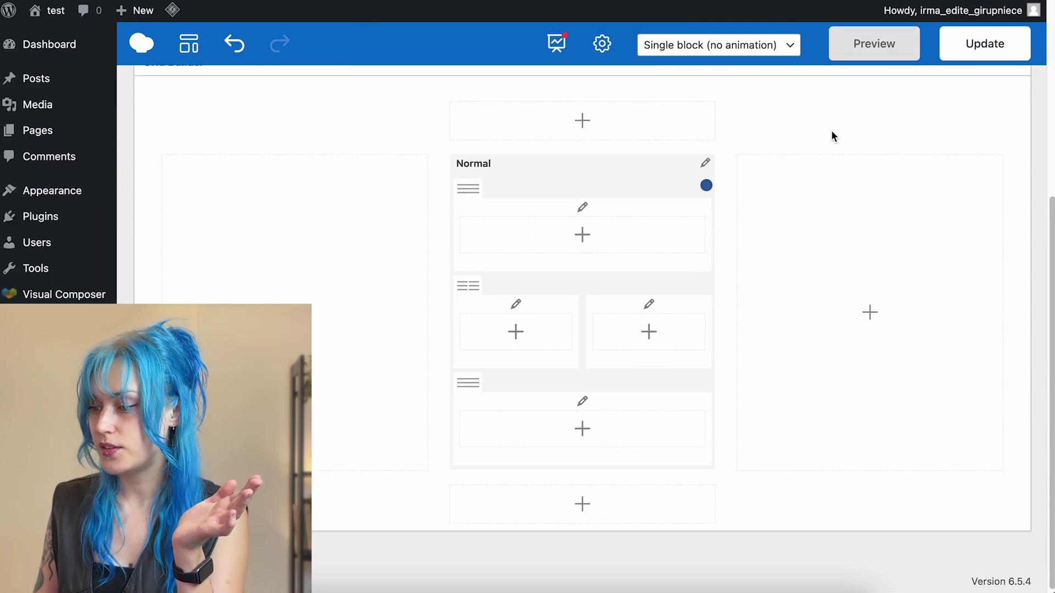
pyautogui.scroll(3, 832, 132)
pyautogui.scroll(-2, 718, 99)
pyautogui.click(794, 119)
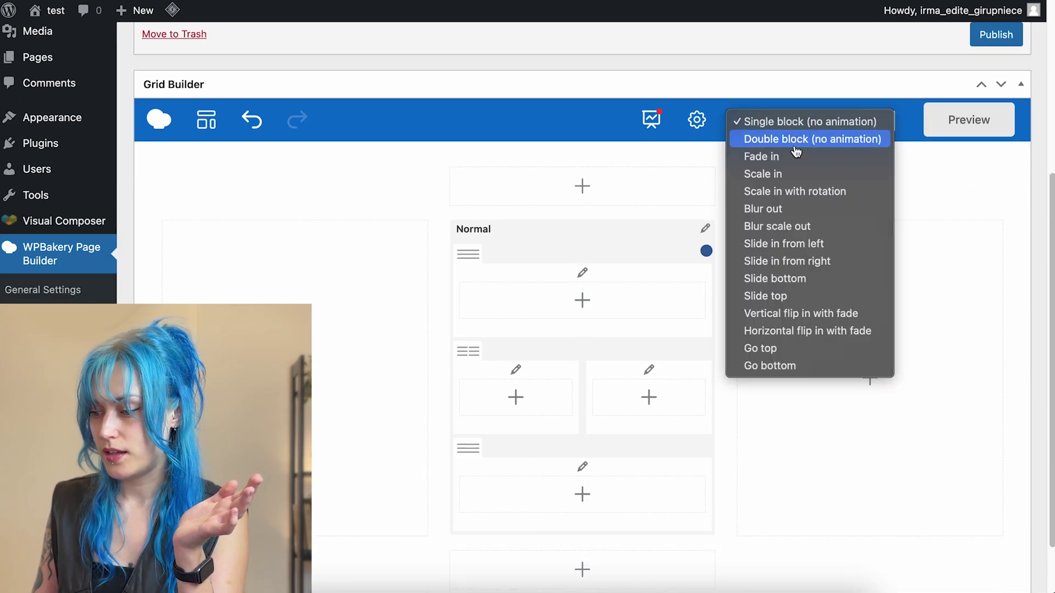
# - Set the grid animation to Blur scale out and browse the ready-made templates list
pyautogui.click(803, 226)
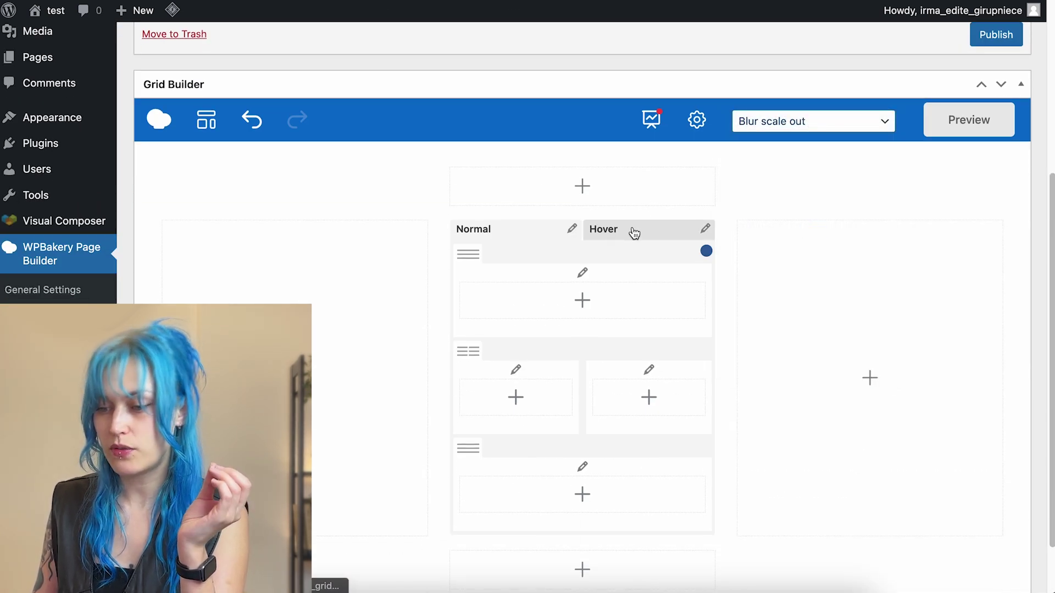
pyautogui.click(208, 131)
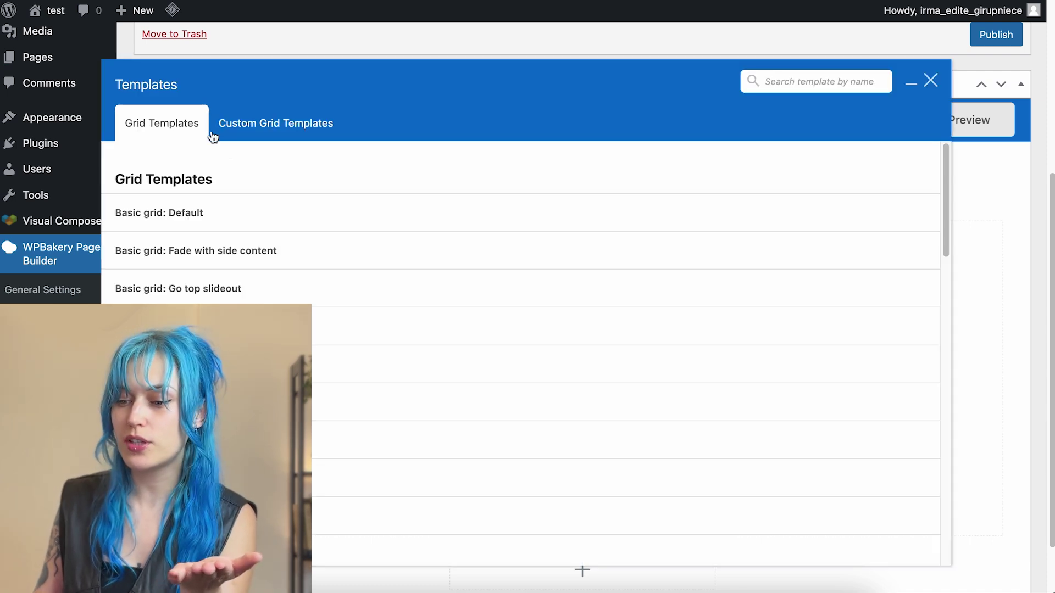
pyautogui.scroll(-15, 202, 248)
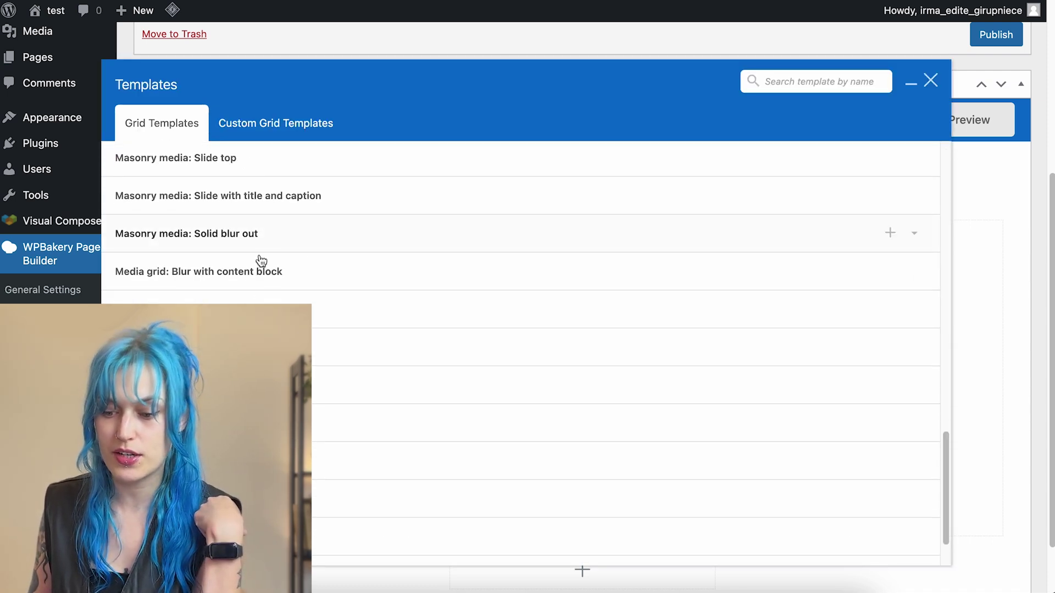
pyautogui.scroll(5, 537, 283)
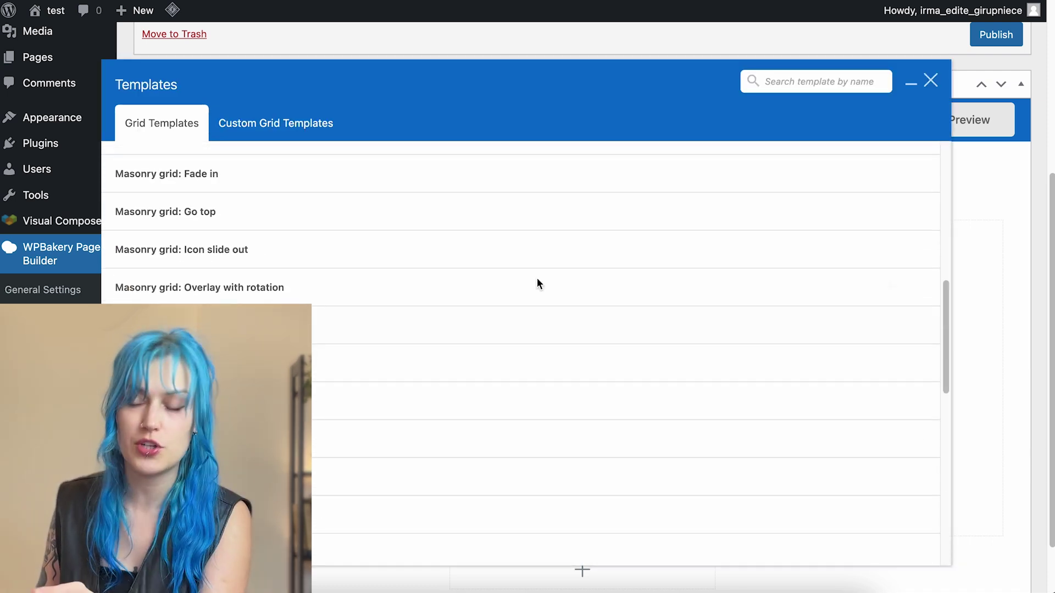
pyautogui.click(932, 83)
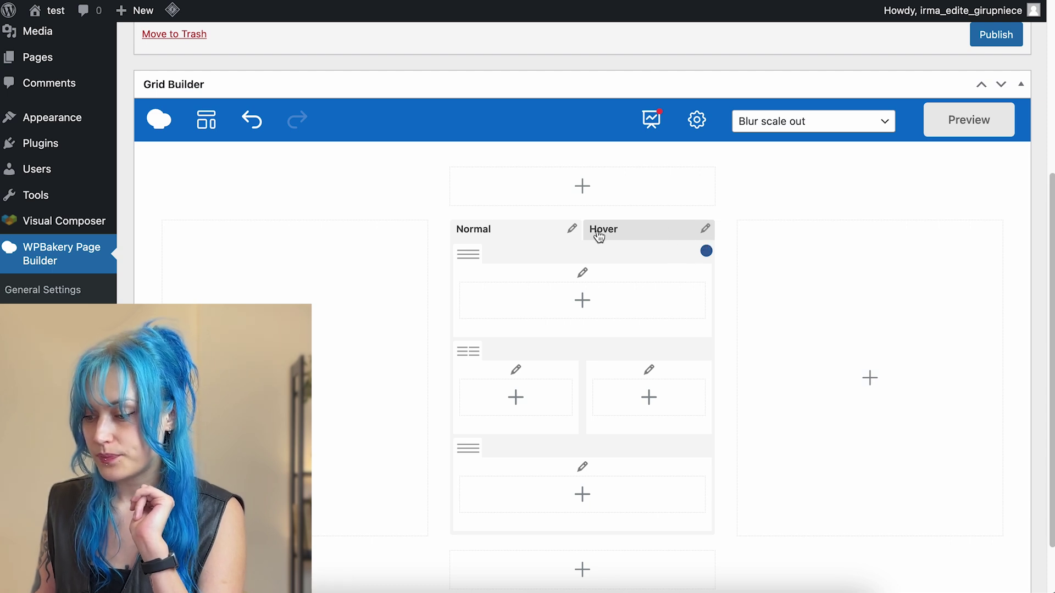
# - Make the Normal state's middle row a single column and bring up its element list
pyautogui.click(574, 230)
pyautogui.moveTo(468, 368)
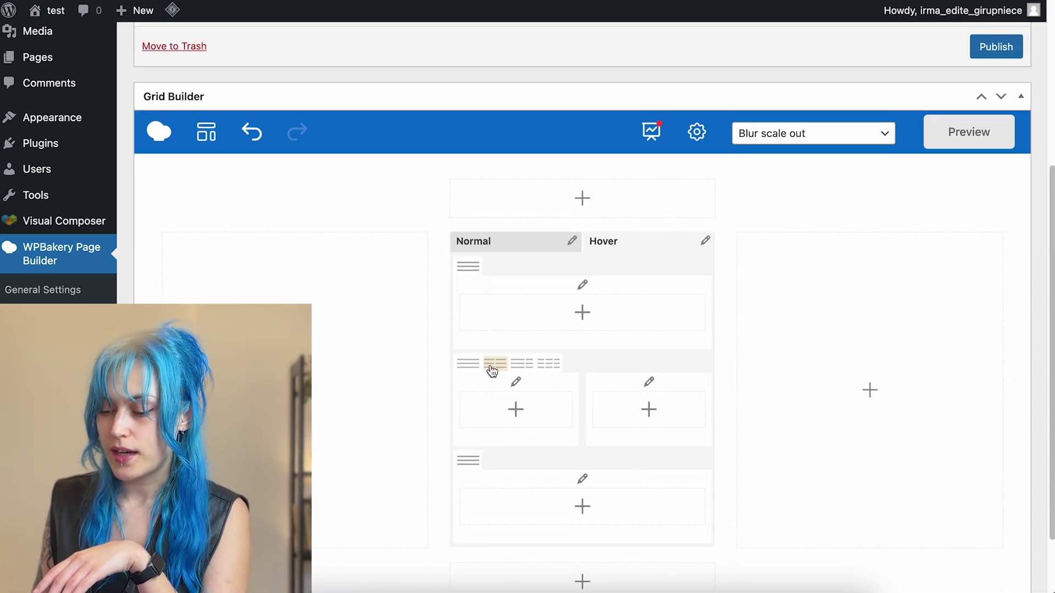
pyautogui.click(476, 367)
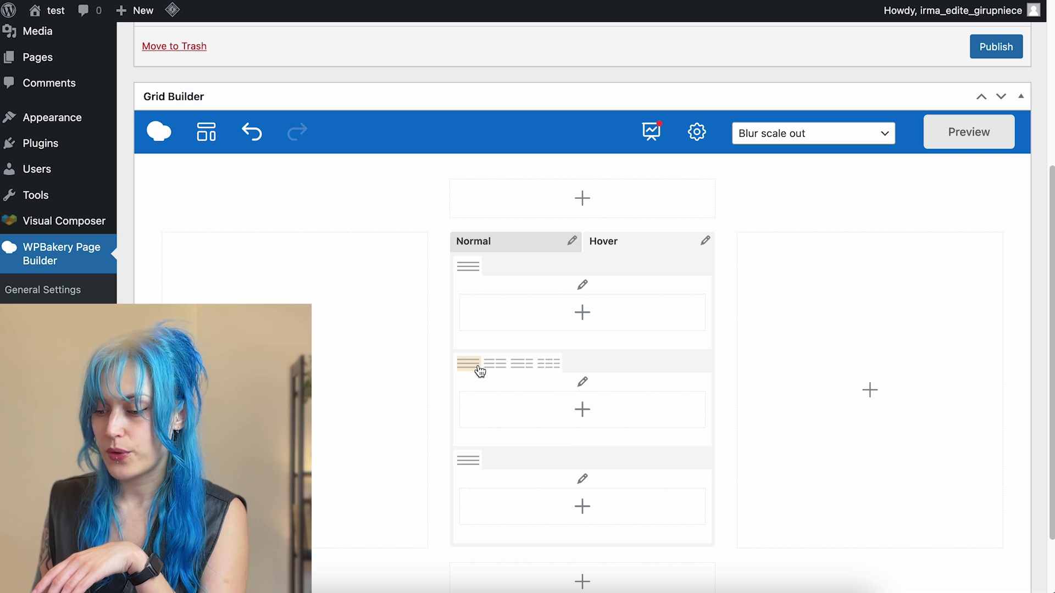
pyautogui.click(590, 418)
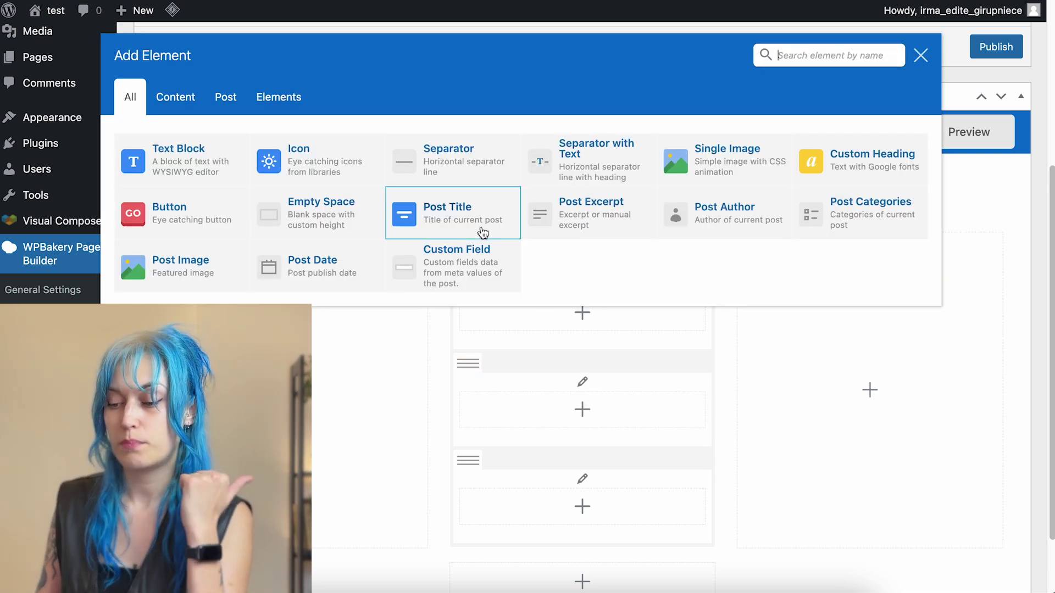
# - Add a centre-aligned Post Title to the middle row with custom fonts enabled
pyautogui.click(482, 224)
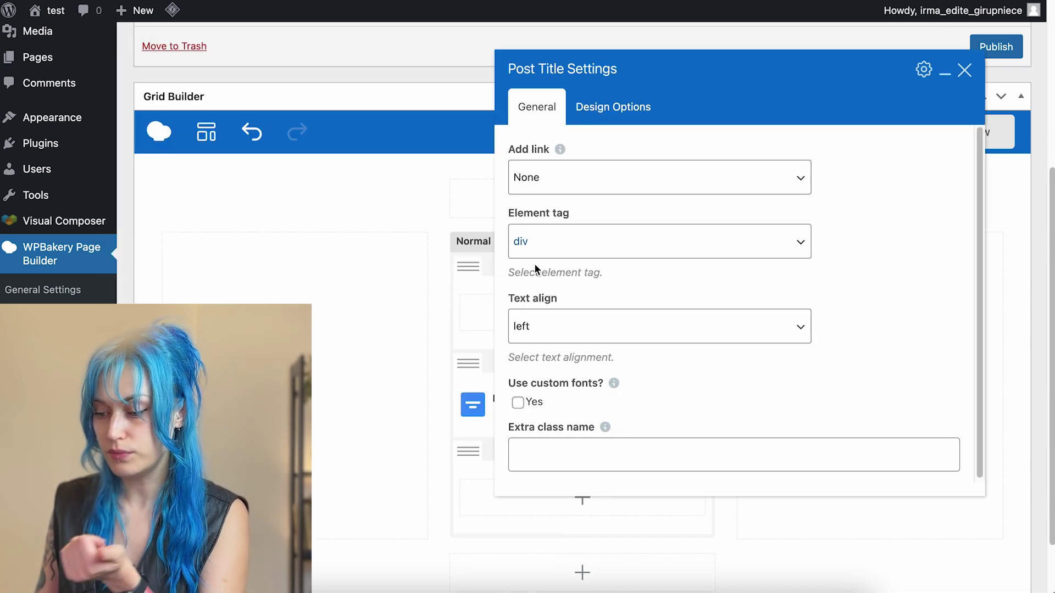
pyautogui.click(684, 315)
pyautogui.click(675, 358)
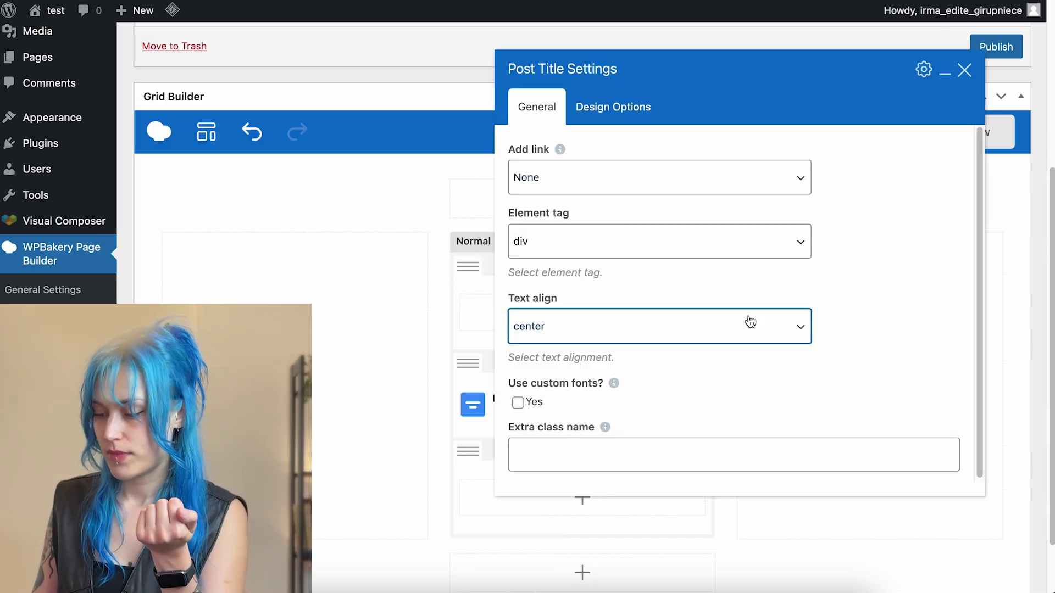
pyautogui.click(519, 402)
pyautogui.click(718, 108)
pyautogui.click(603, 183)
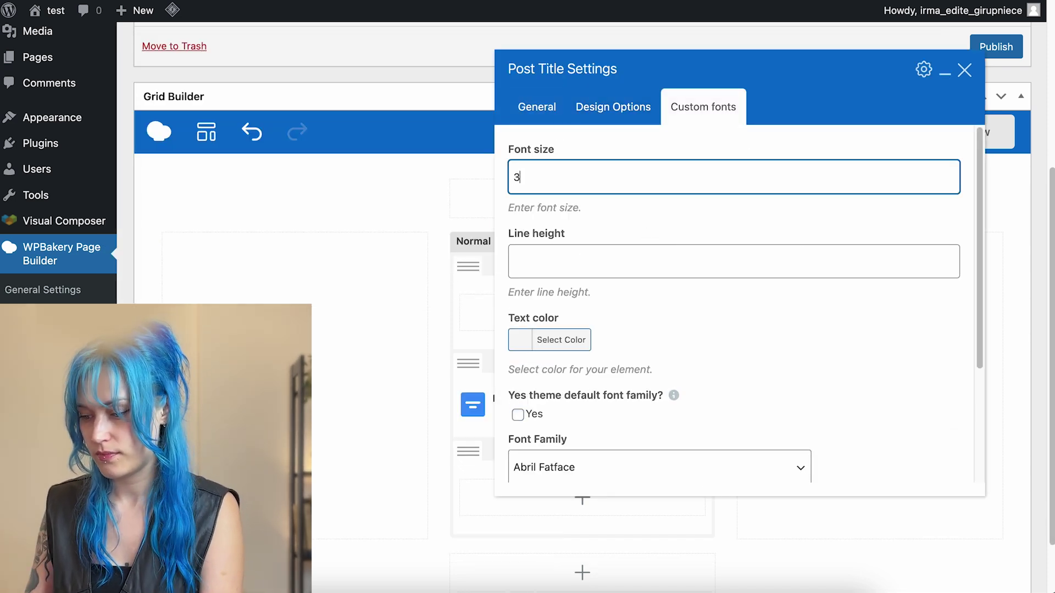
pyautogui.click(555, 340)
pyautogui.scroll(-3, 536, 259)
pyautogui.click(805, 192)
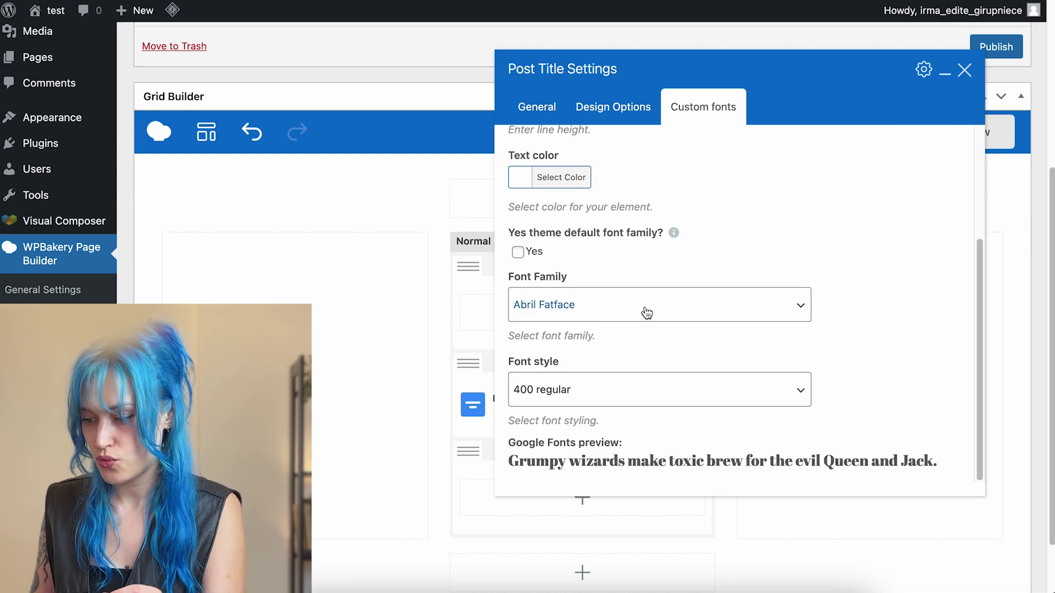
# - Set the title's font to Montserrat, 700 bold regular
pyautogui.click(682, 304)
pyautogui.click(681, 344)
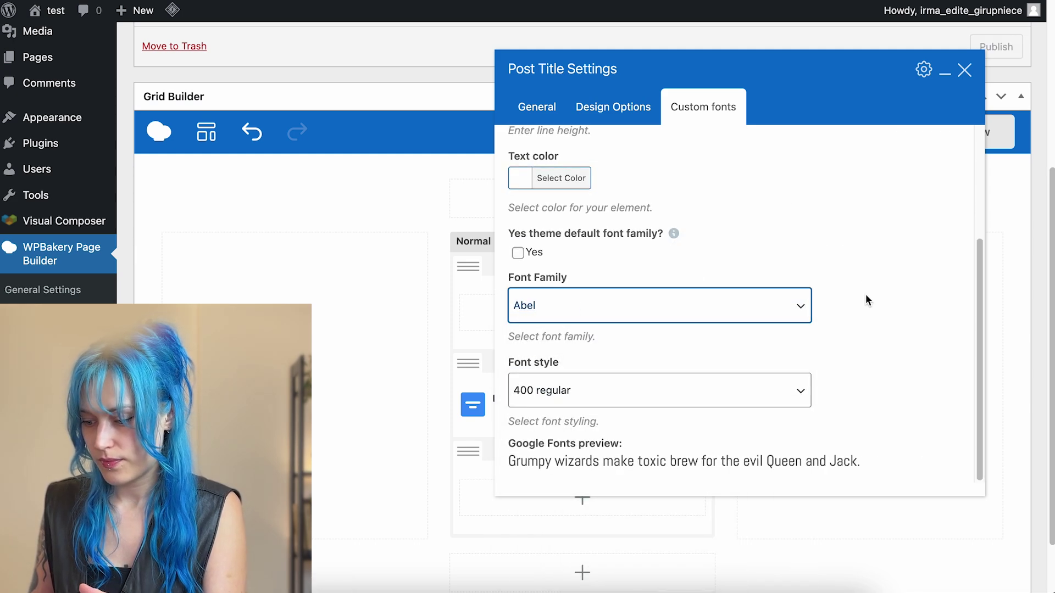
pyautogui.click(686, 391)
pyautogui.click(686, 391)
pyautogui.click(629, 310)
pyautogui.scroll(-15, 622, 387)
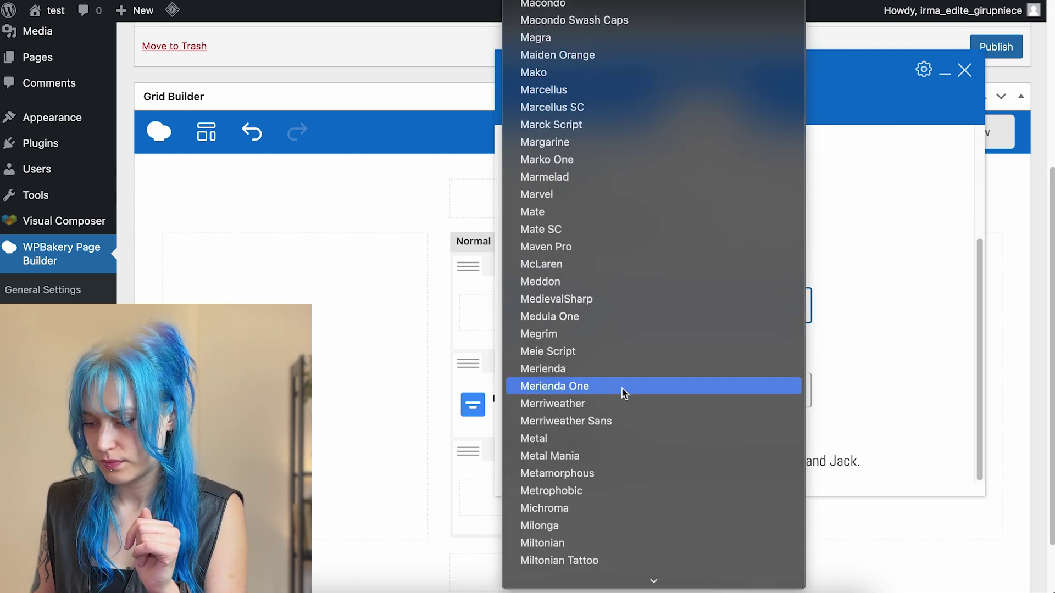
pyautogui.click(547, 438)
pyautogui.press('Tab')
pyautogui.press('space')
pyautogui.press('Down')
pyautogui.press('Return')
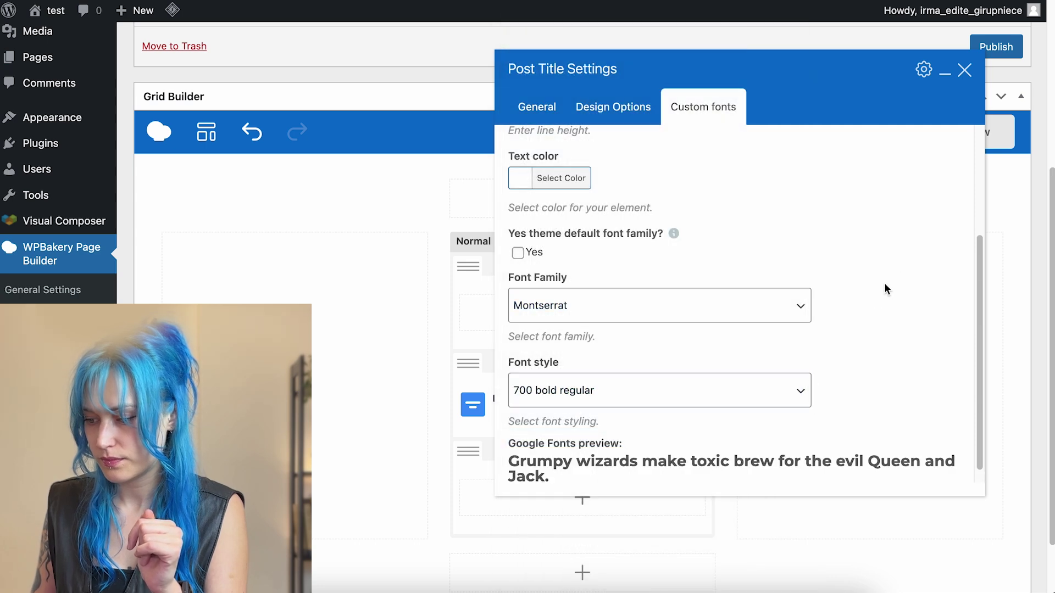
pyautogui.click(965, 79)
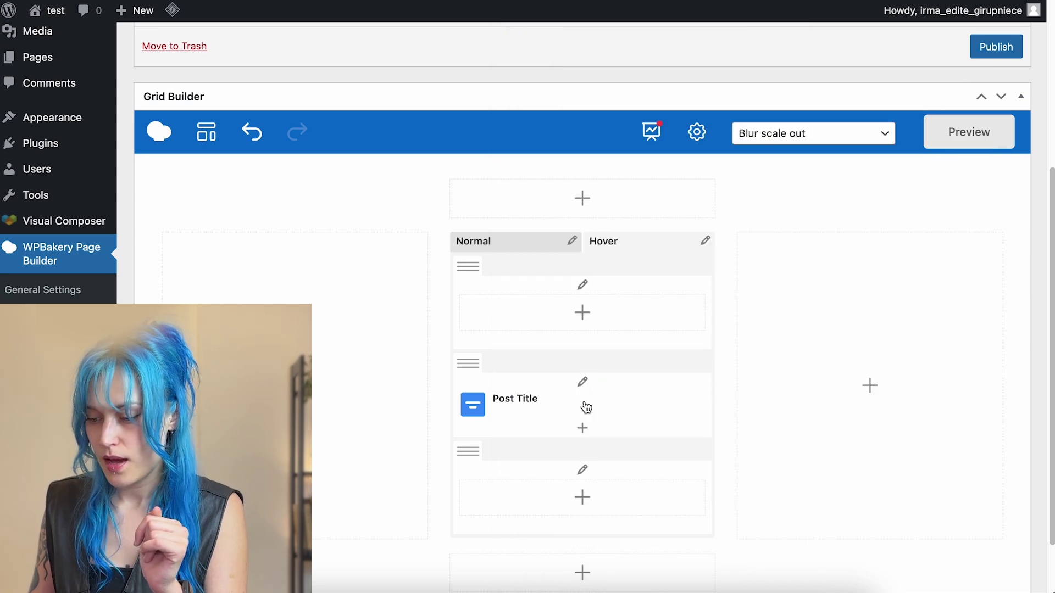
pyautogui.click(583, 431)
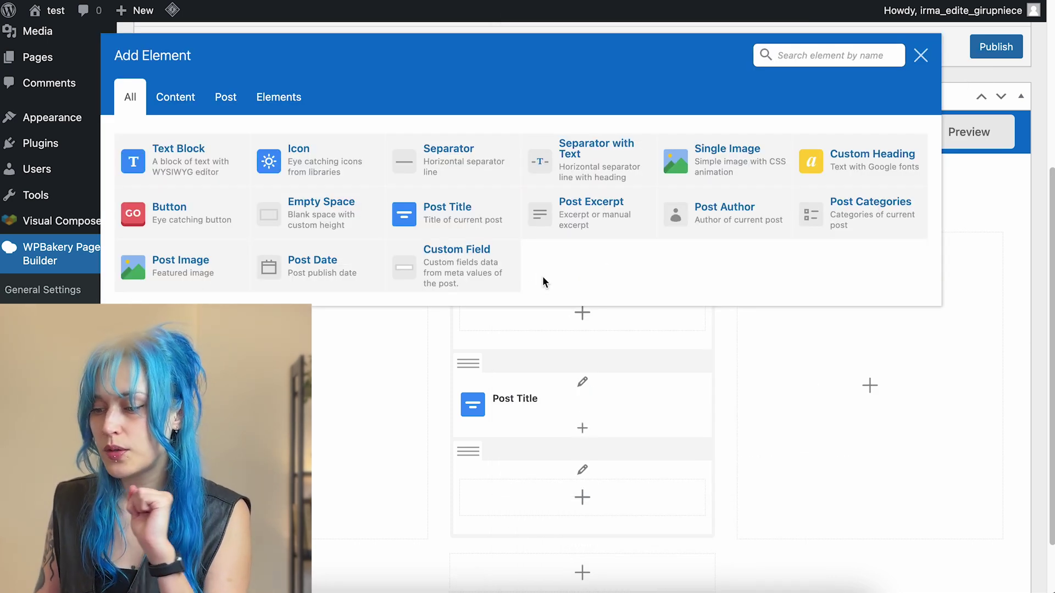
# - Add a centre-aligned Post Excerpt below the title with custom fonts enabled
pyautogui.click(558, 236)
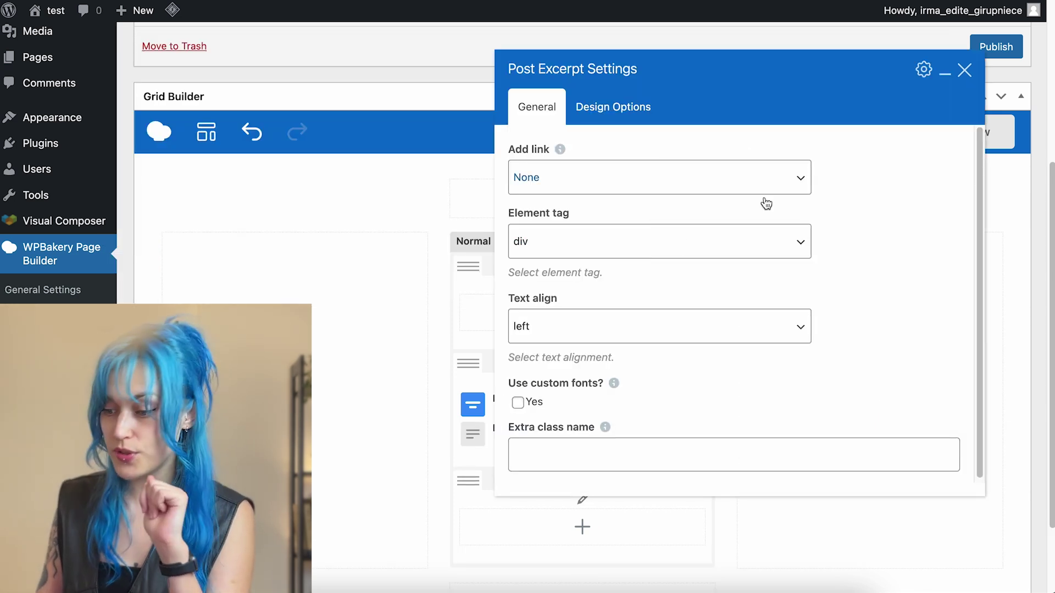
pyautogui.click(756, 332)
pyautogui.click(561, 361)
pyautogui.click(519, 403)
pyautogui.click(702, 107)
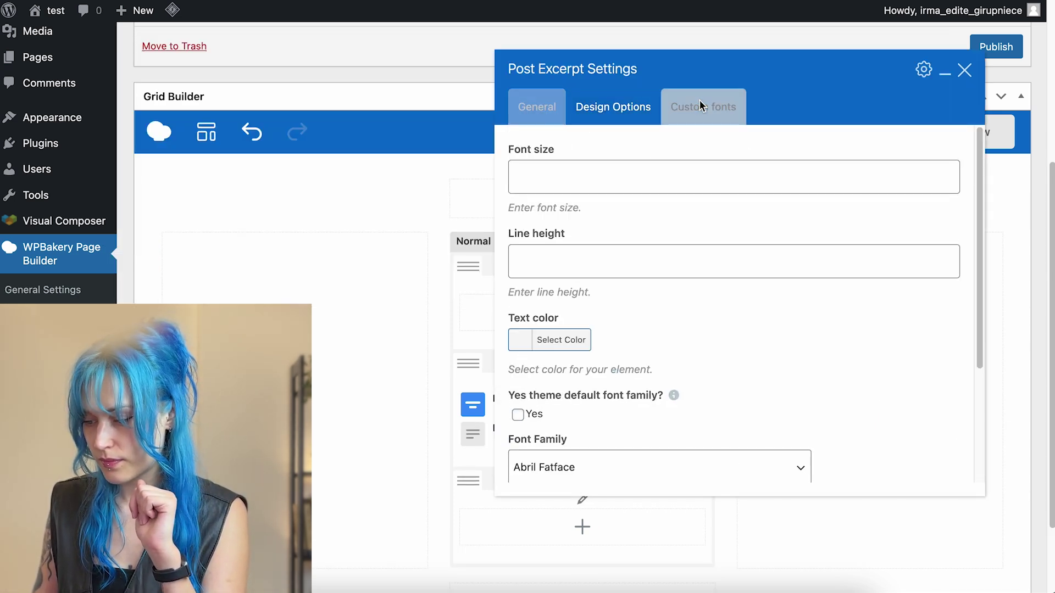
pyautogui.click(647, 175)
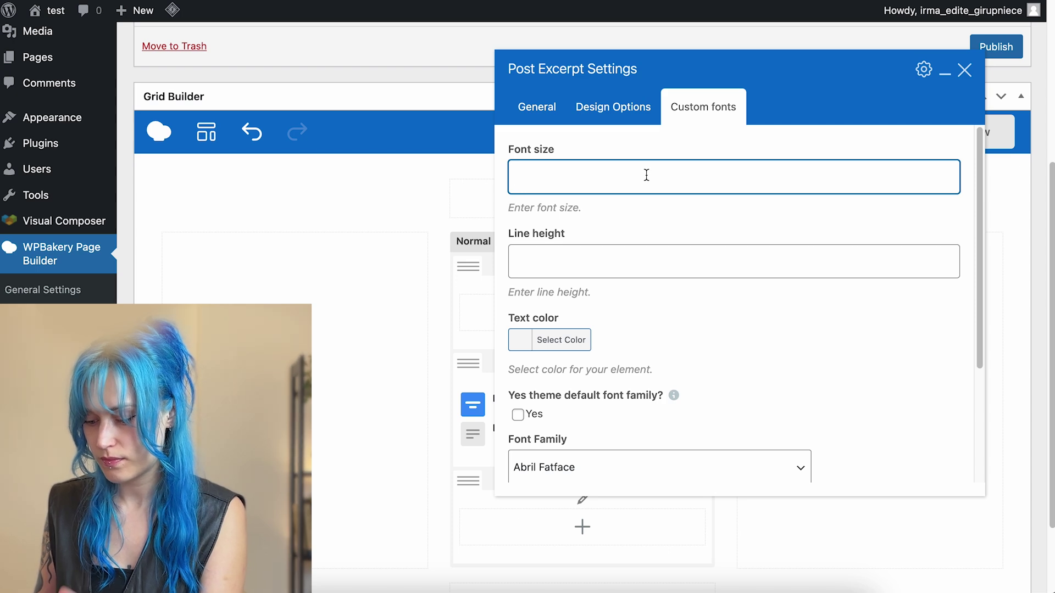
# - Set the excerpt's font family to Montserrat
pyautogui.scroll(-3, 661, 216)
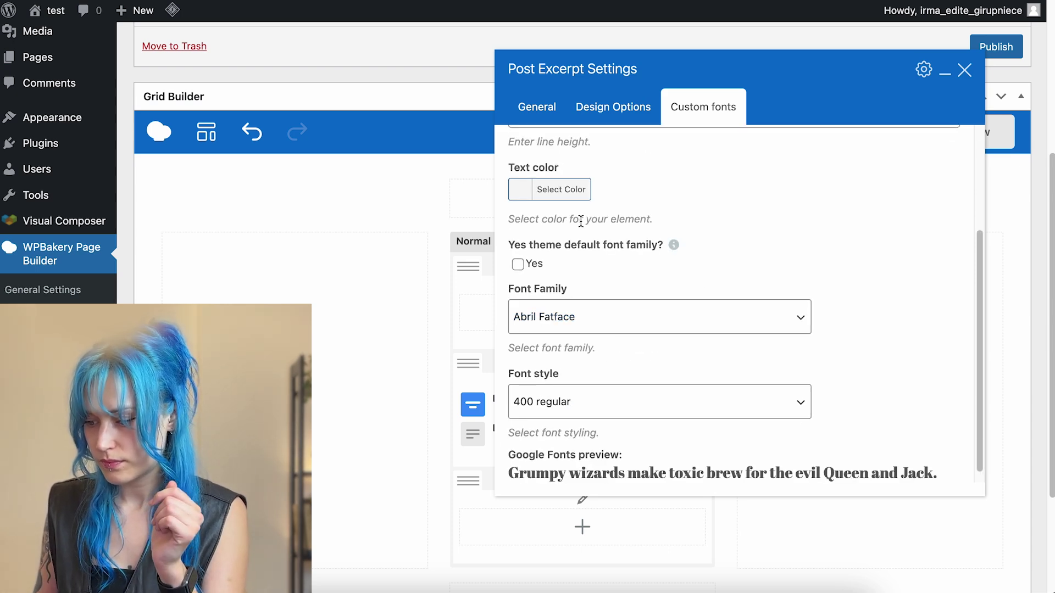
pyautogui.click(703, 305)
pyautogui.scroll(-20, 655, 374)
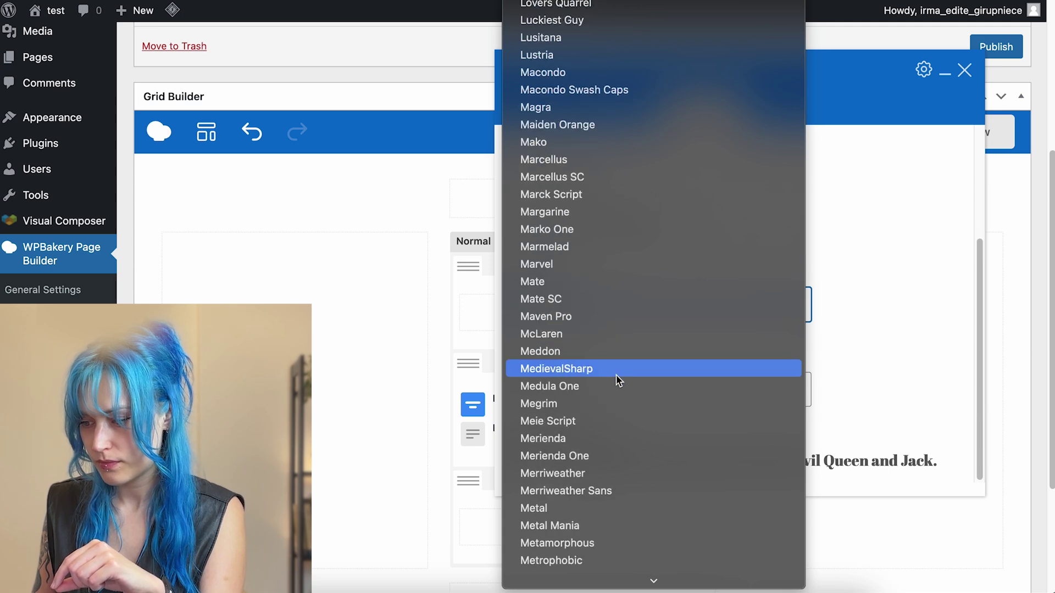
pyautogui.scroll(-8, 616, 376)
pyautogui.click(580, 422)
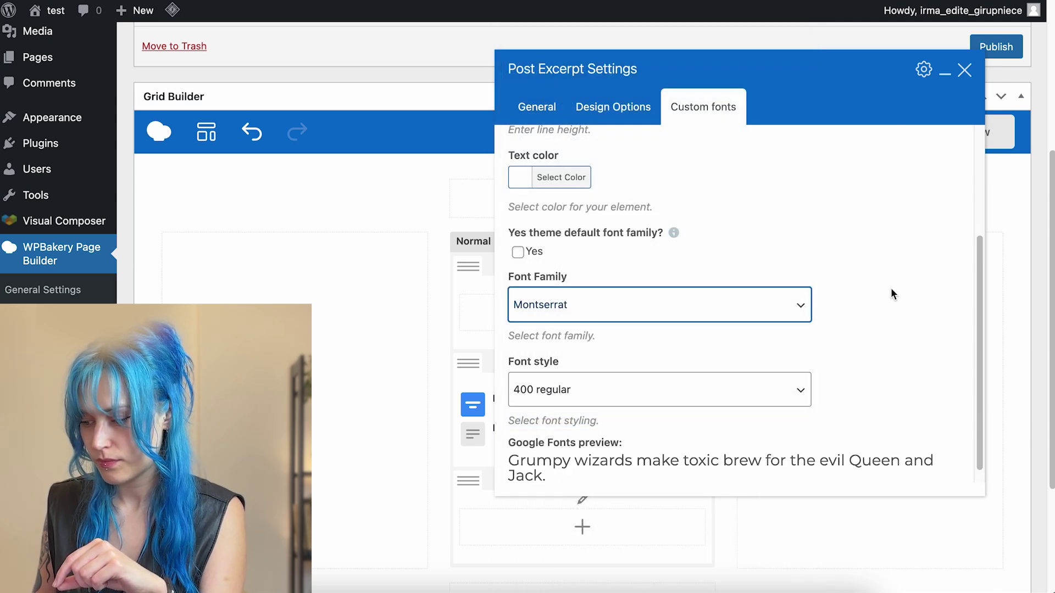
pyautogui.click(964, 70)
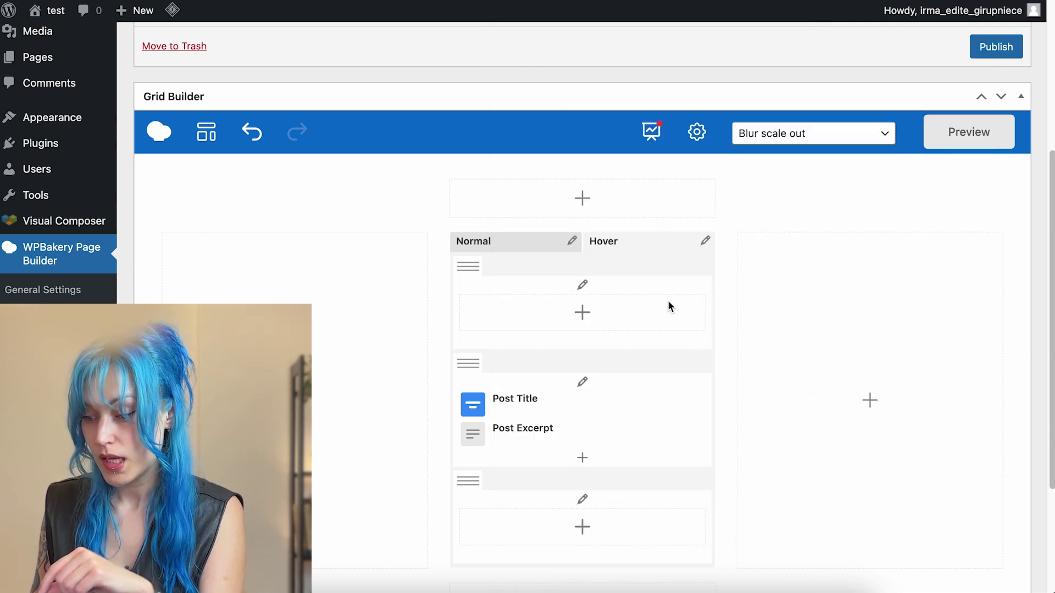
pyautogui.click(582, 457)
# - Add a button below the excerpt with no link and the label 'Read more'
pyautogui.click(202, 205)
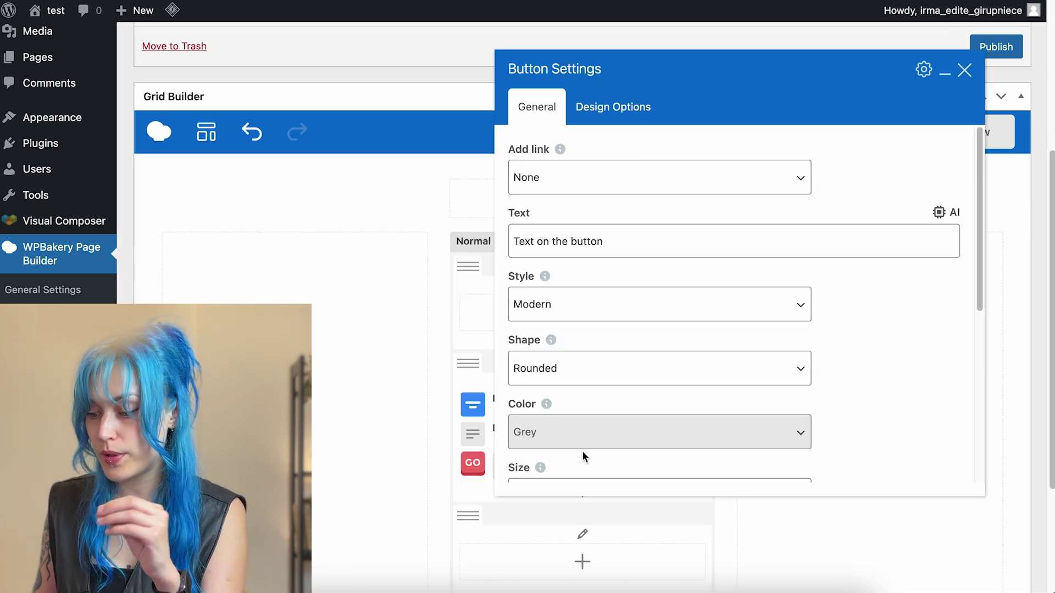
pyautogui.click(655, 194)
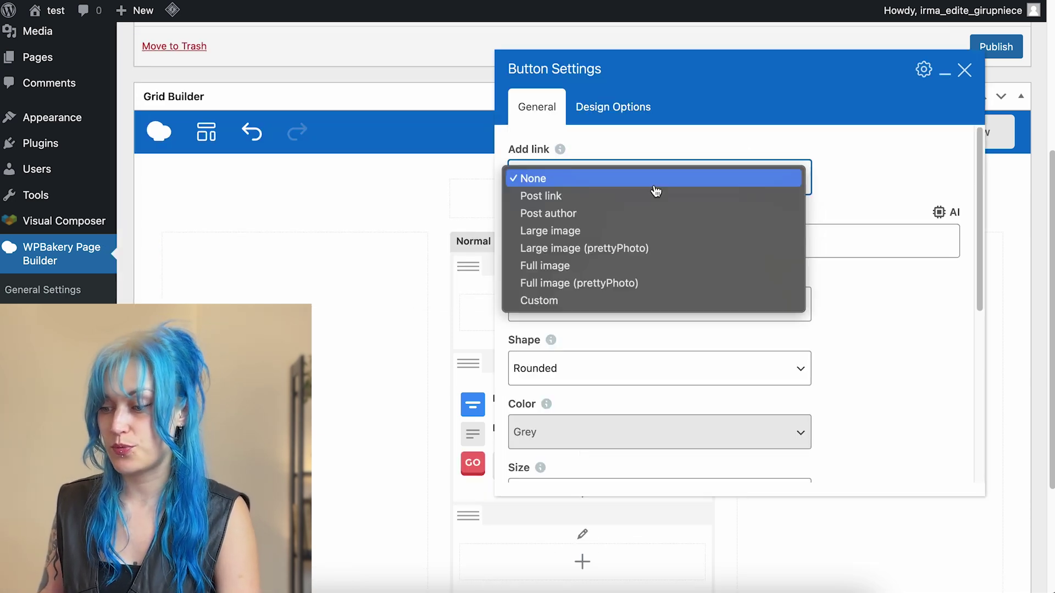
pyautogui.click(847, 169)
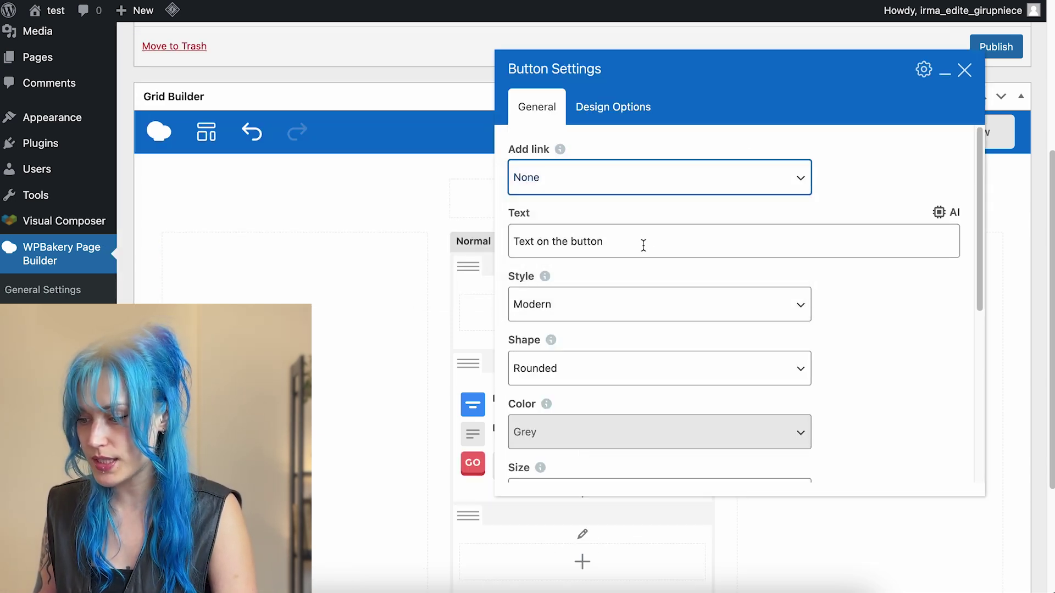
pyautogui.click(643, 242)
pyautogui.moveTo(643, 242); pyautogui.dragTo(510, 242)
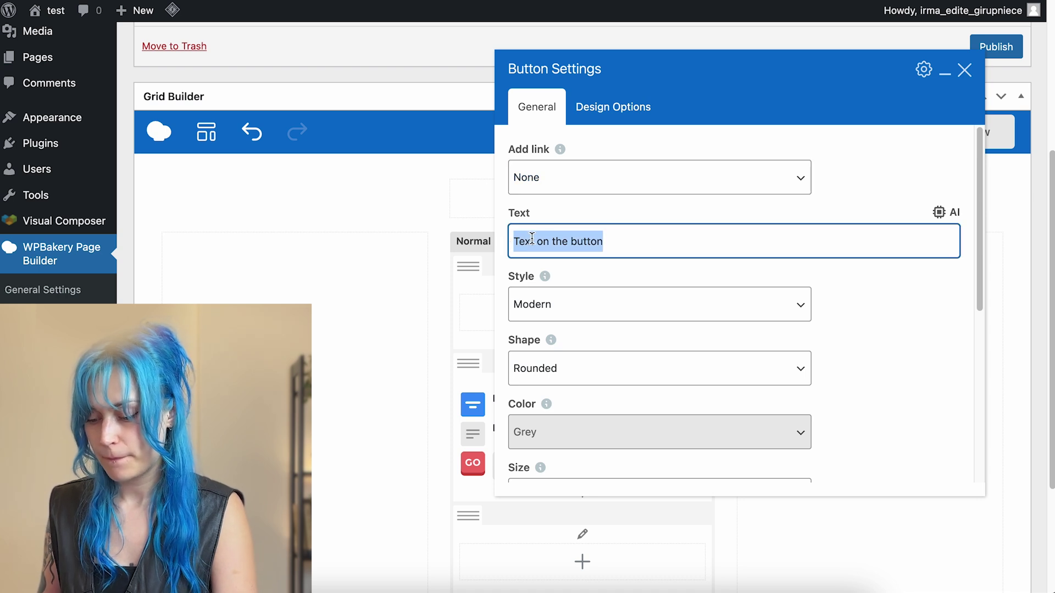
pyautogui.write('Read')
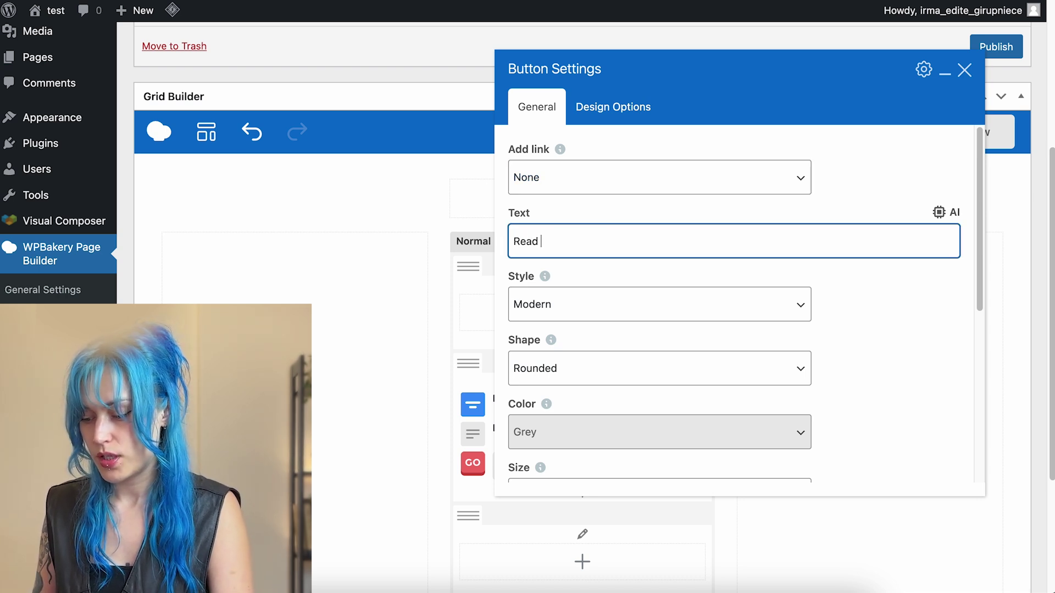
pyautogui.write(' more')
# - Style the button Classic, Round, Sandy brown, centre-aligned
pyautogui.click(638, 314)
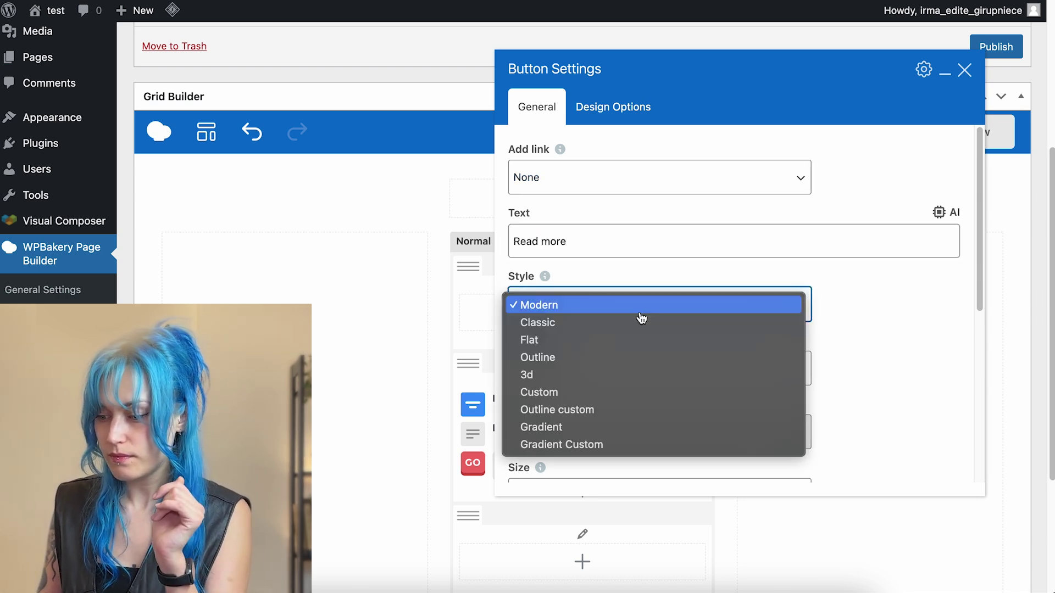
pyautogui.click(638, 320)
pyautogui.click(767, 363)
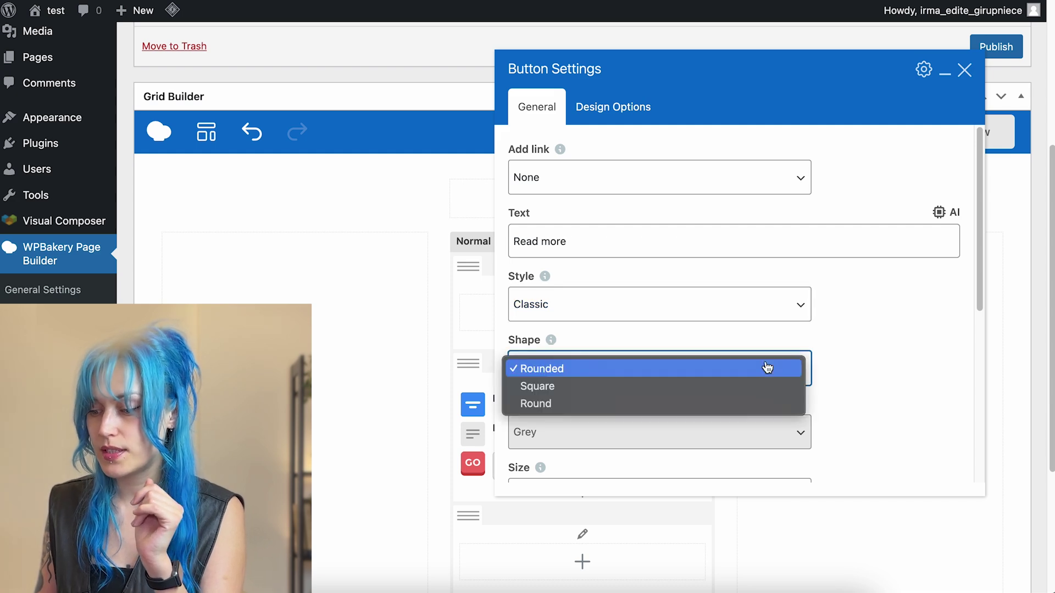
pyautogui.click(694, 388)
pyautogui.scroll(-1, 775, 388)
pyautogui.click(763, 399)
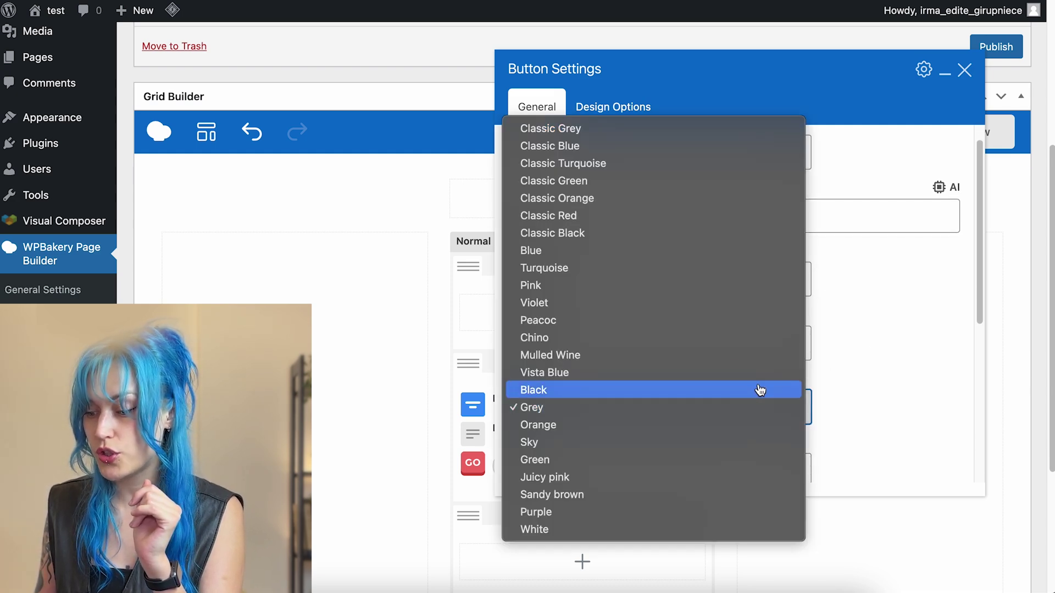
pyautogui.click(637, 495)
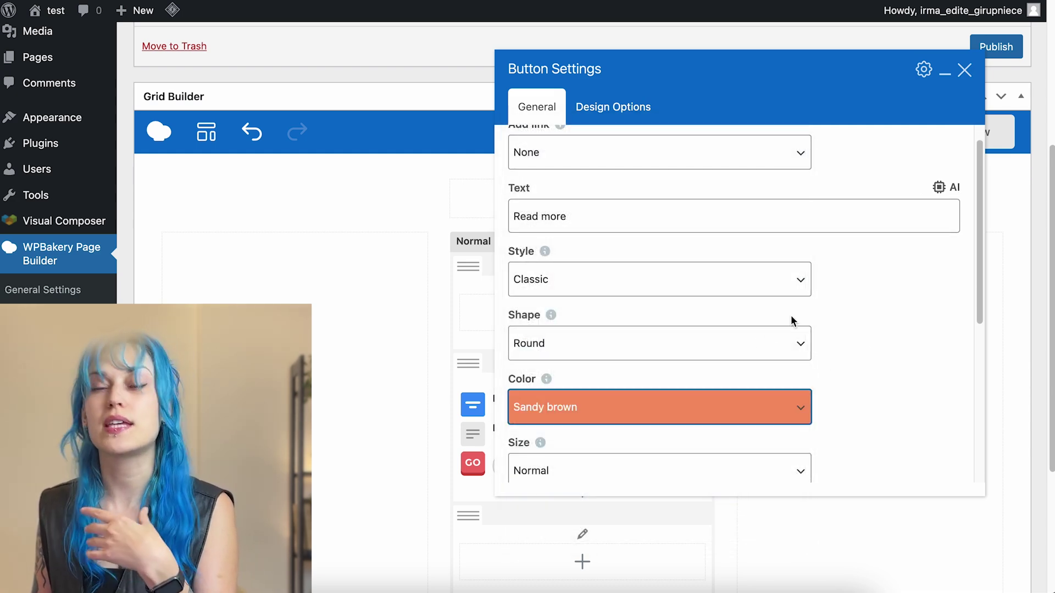
pyautogui.scroll(-3, 881, 369)
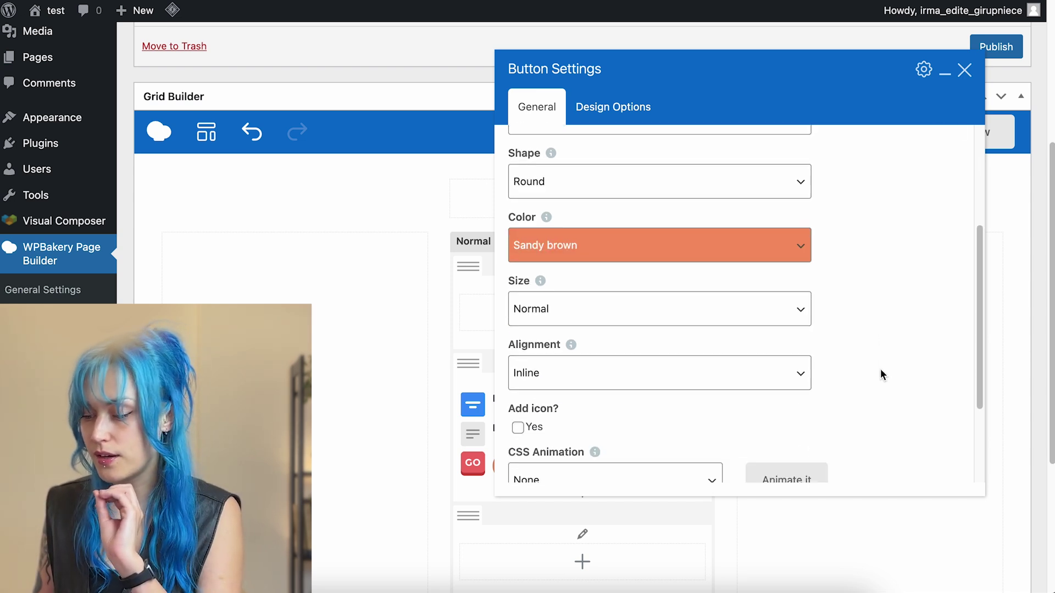
pyautogui.click(710, 356)
pyautogui.click(619, 411)
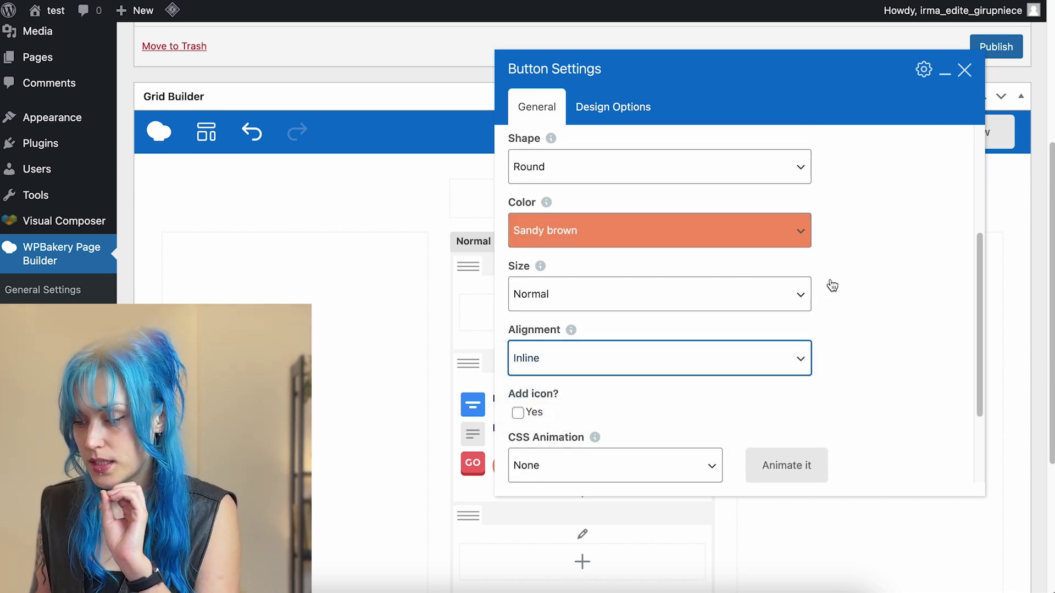
pyautogui.click(964, 70)
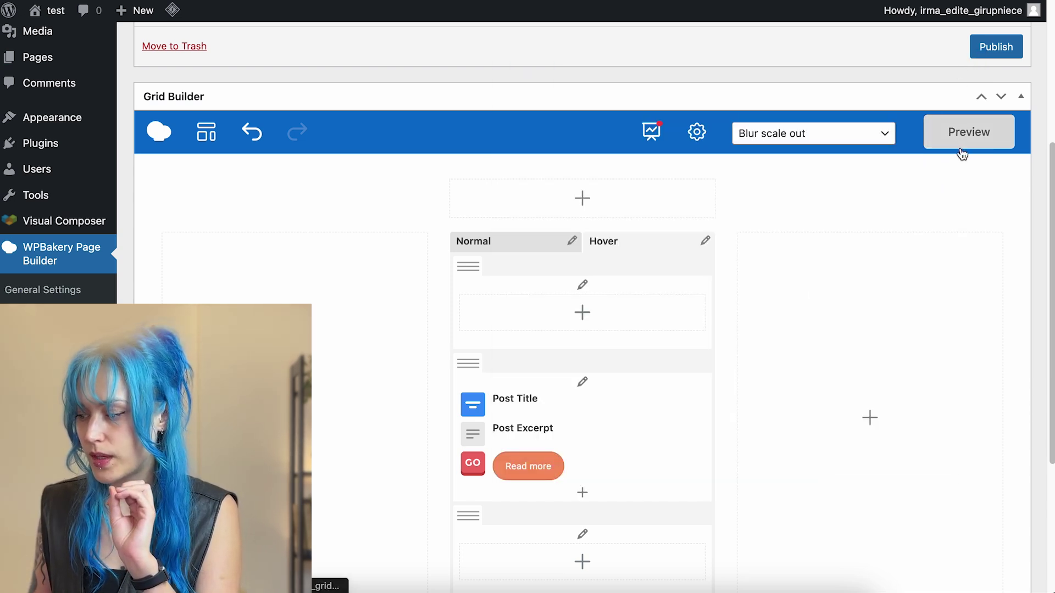
pyautogui.scroll(5, 343, 64)
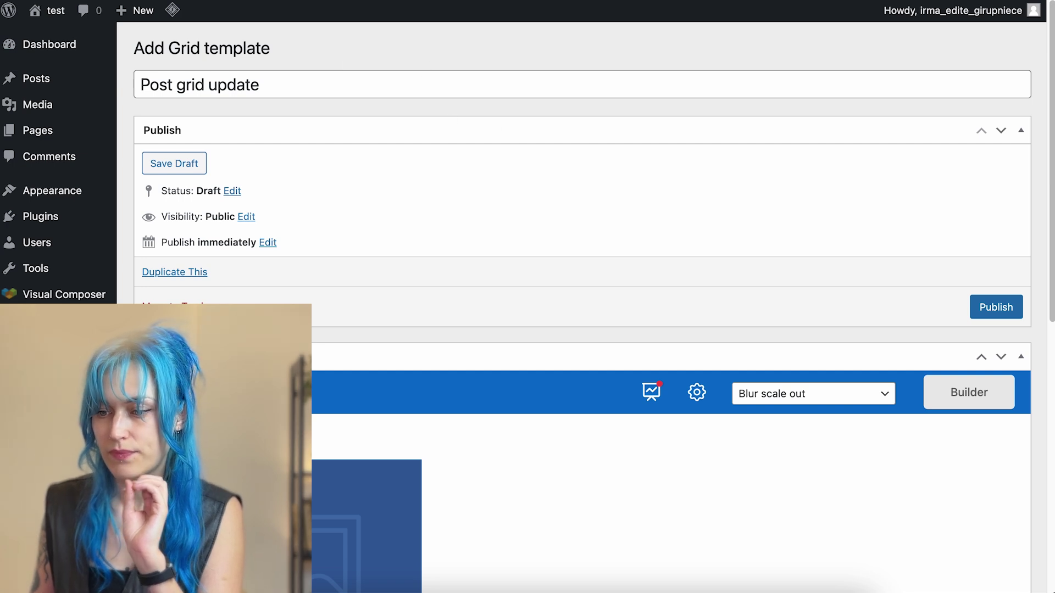
# - Publish the Post grid update template
pyautogui.click(998, 307)
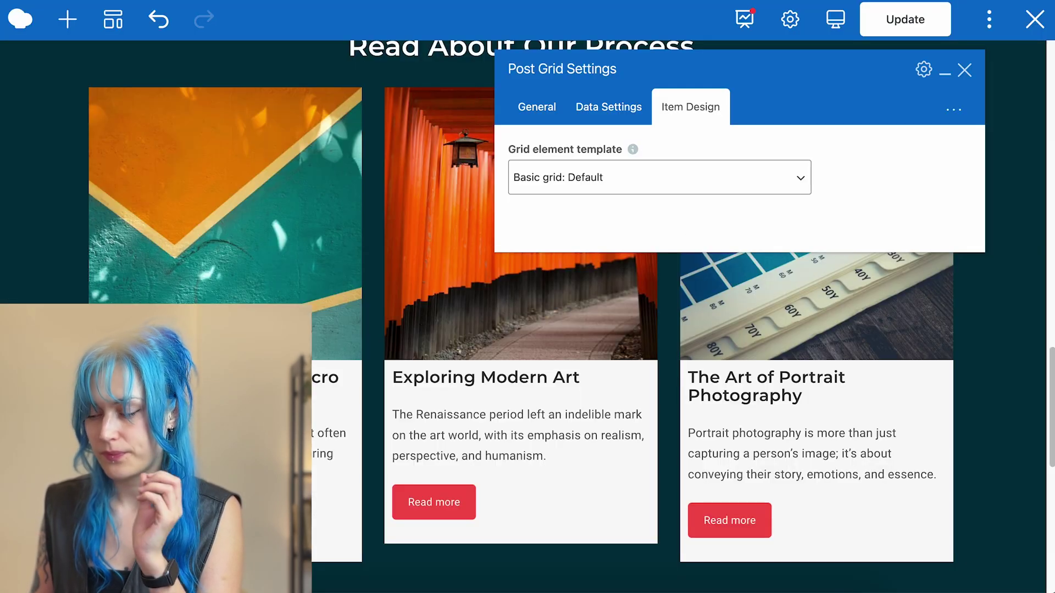
pyautogui.click(964, 70)
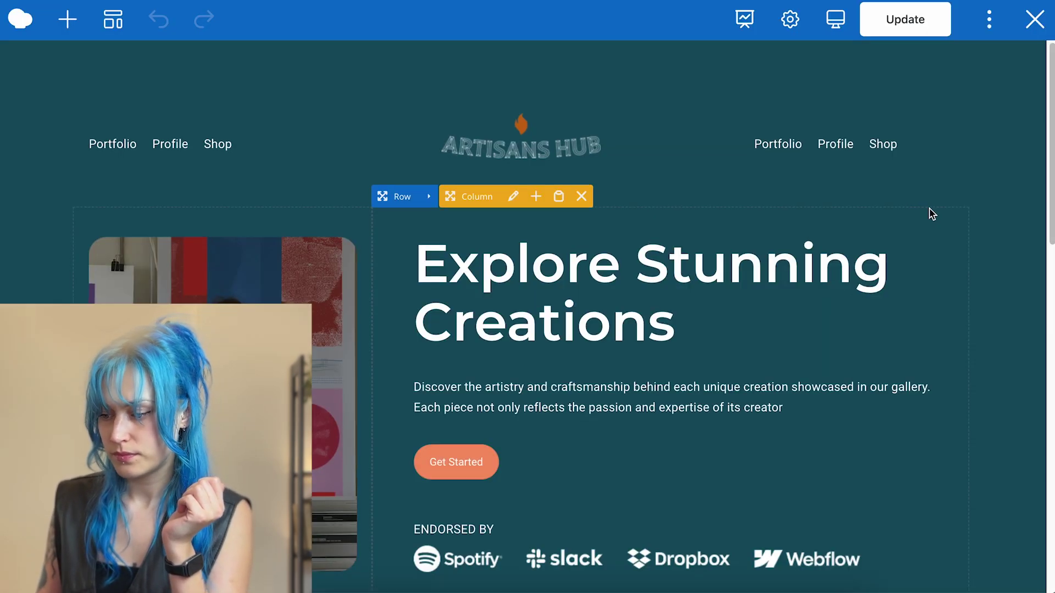
pyautogui.scroll(-15, 927, 212)
pyautogui.scroll(-8, 978, 220)
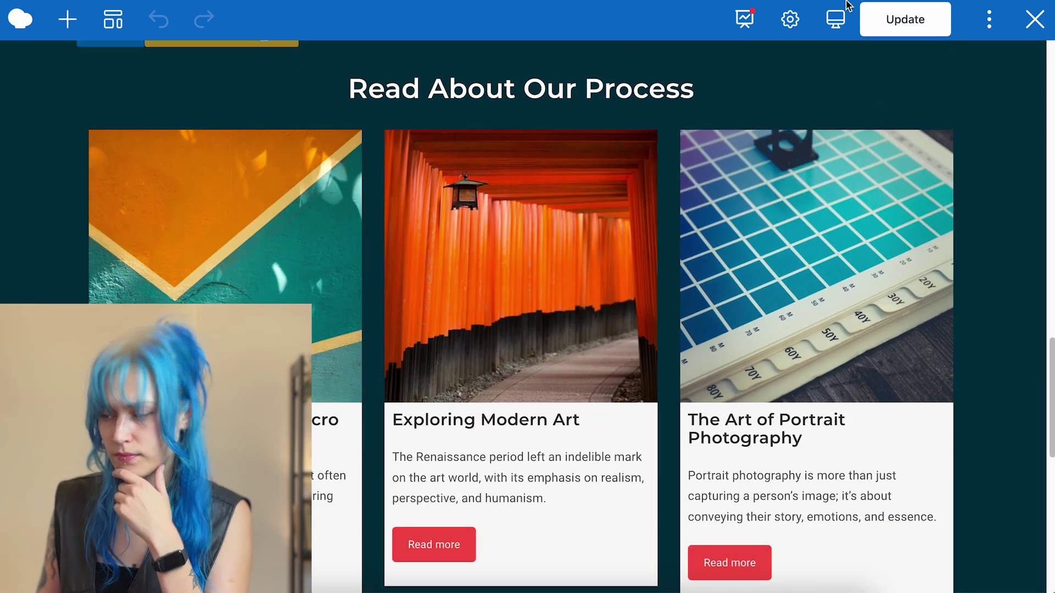
# - Choose 'Post grid update' as the Post Grid's item design template
pyautogui.click(521, 381)
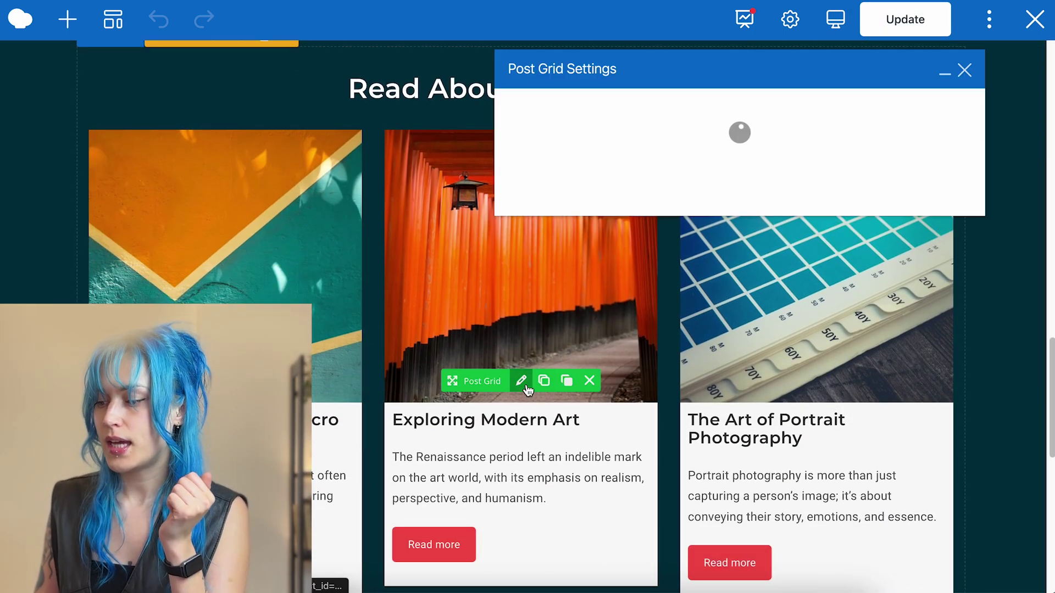
pyautogui.click(630, 120)
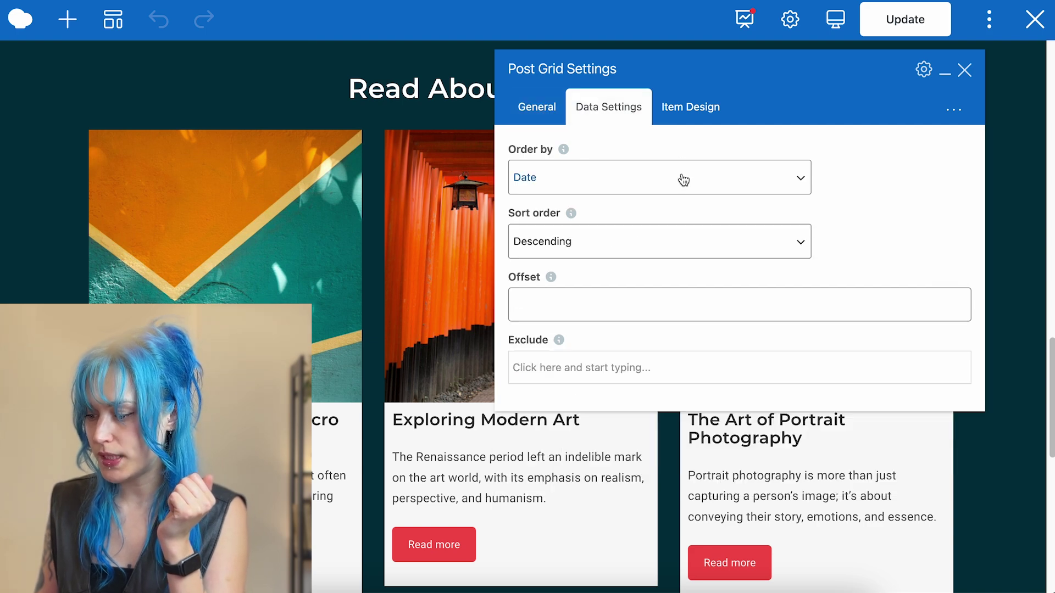
pyautogui.click(668, 108)
pyautogui.click(642, 185)
pyautogui.scroll(-5, 691, 284)
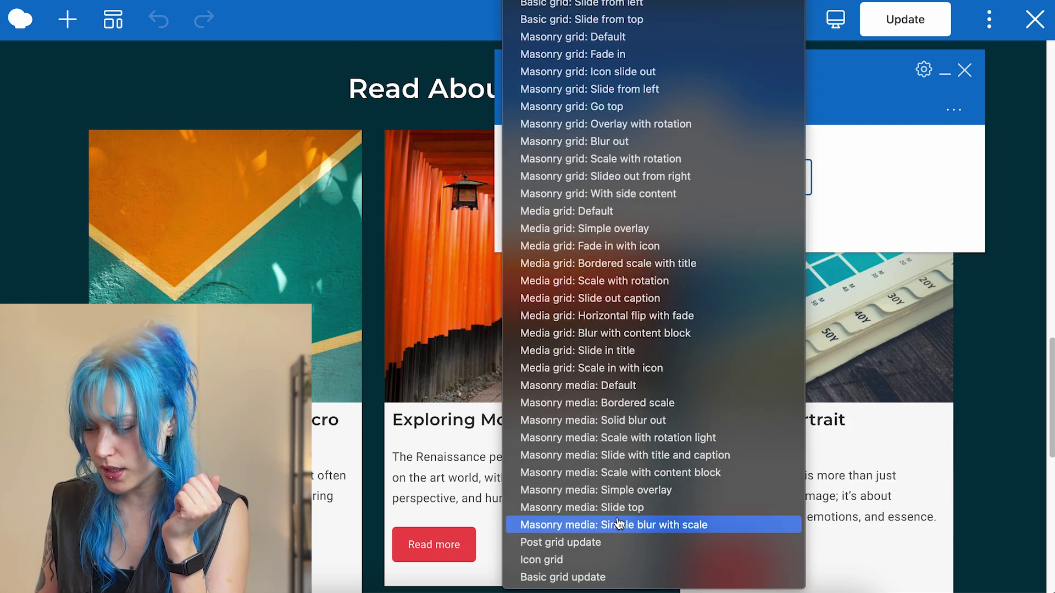
pyautogui.click(621, 542)
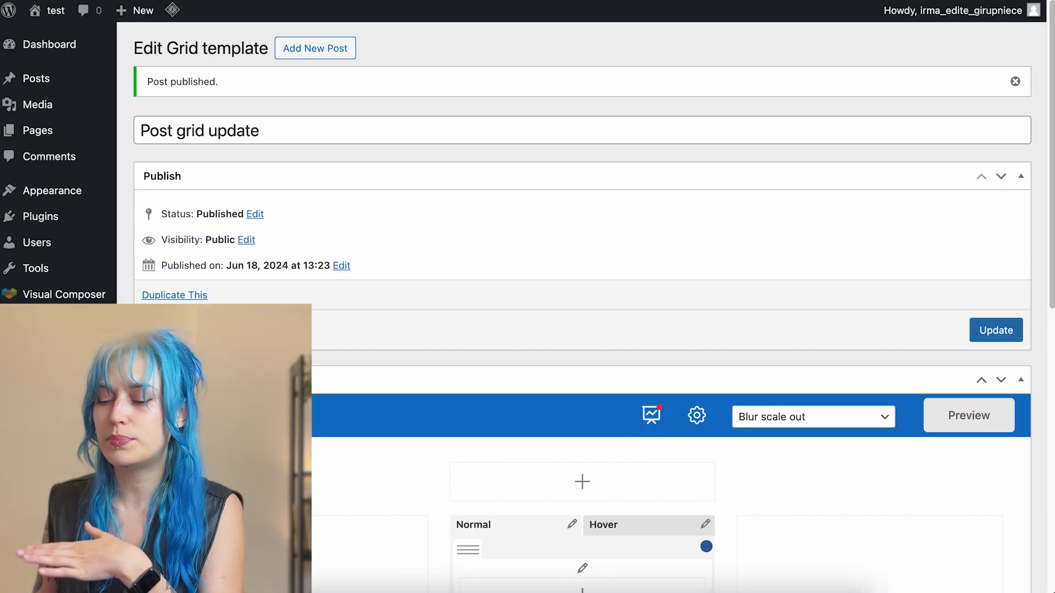
# - Give the Hover layer a dark background at 58% opacity
pyautogui.scroll(-5, 463, 254)
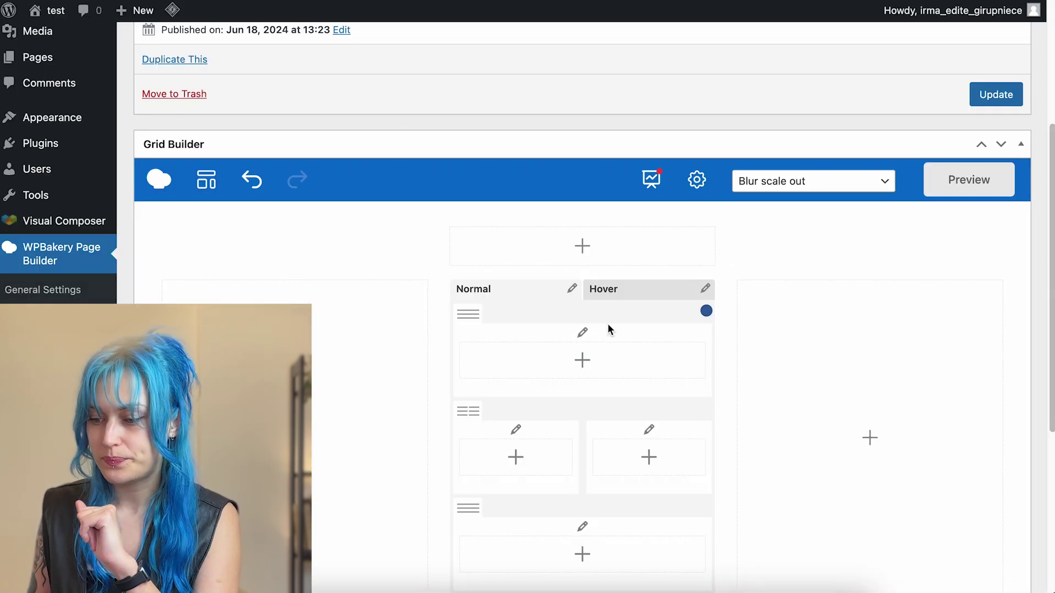
pyautogui.scroll(-1, 418, 273)
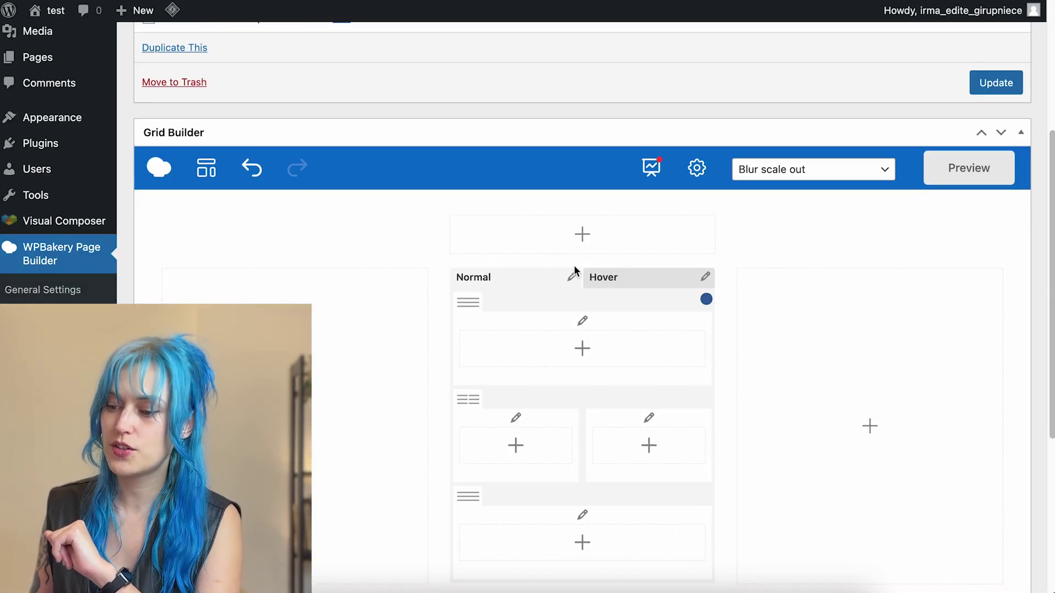
pyautogui.click(622, 286)
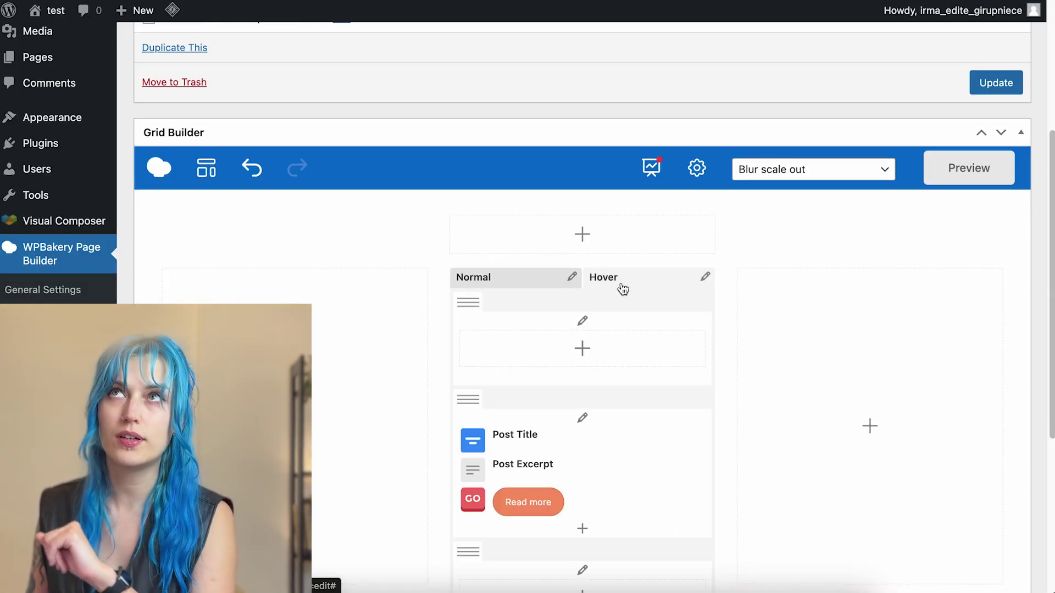
pyautogui.scroll(-1, 623, 289)
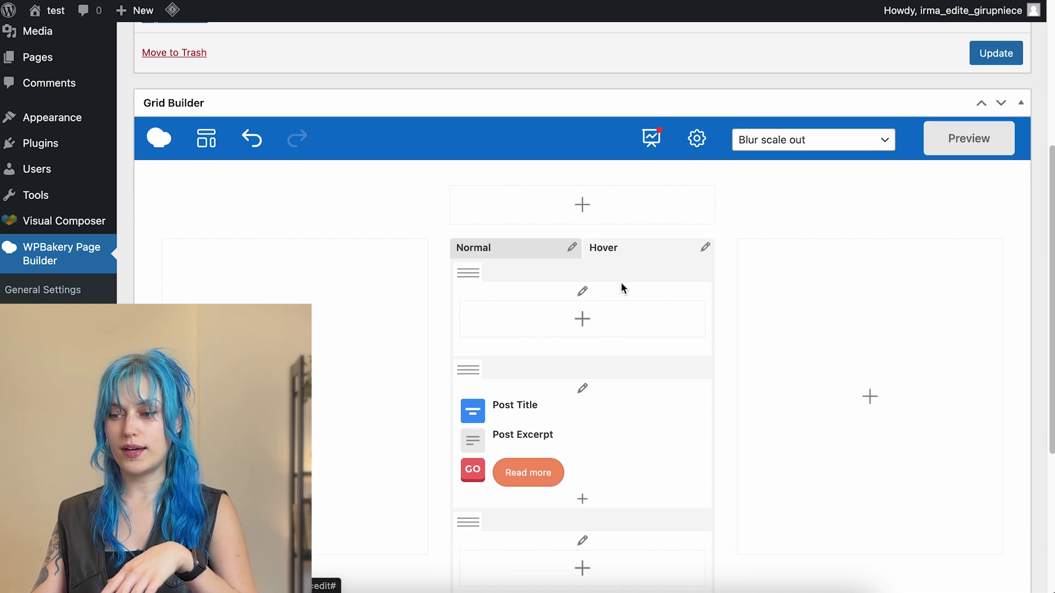
pyautogui.click(707, 249)
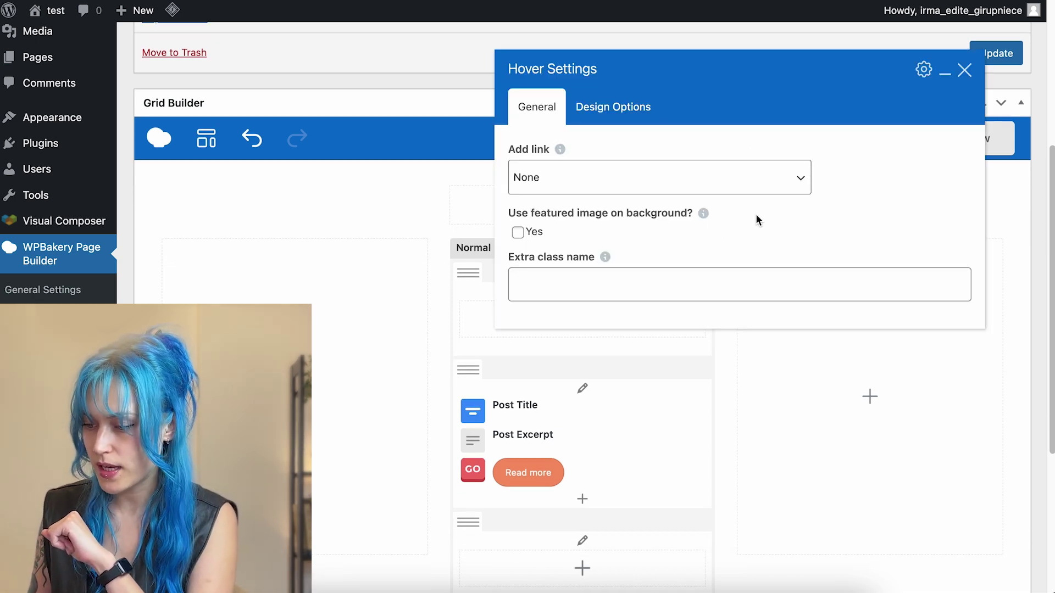
pyautogui.click(614, 109)
pyautogui.scroll(-1, 932, 256)
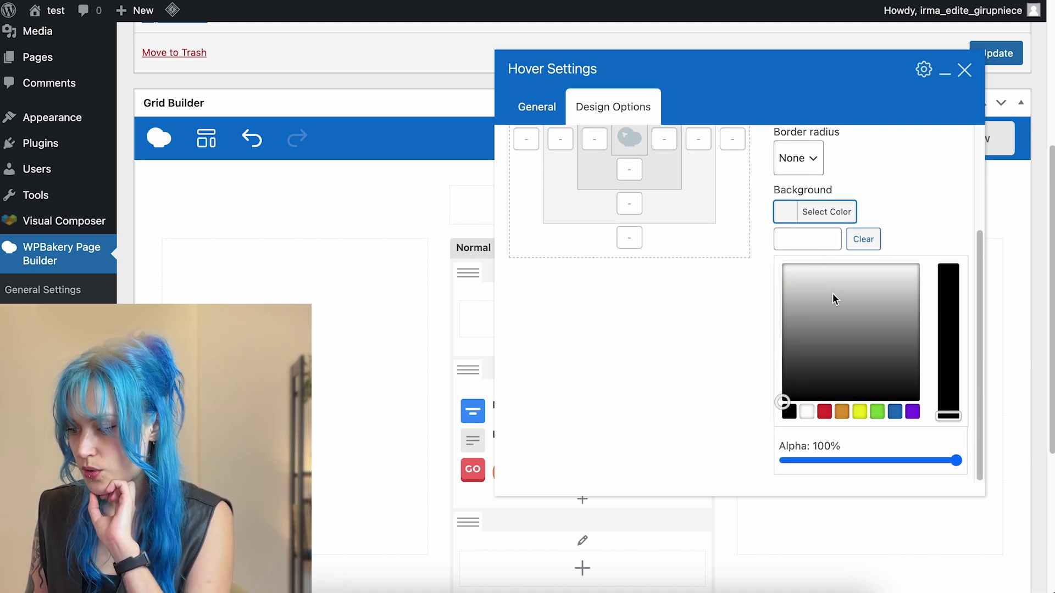
pyautogui.moveTo(957, 460); pyautogui.dragTo(879, 462)
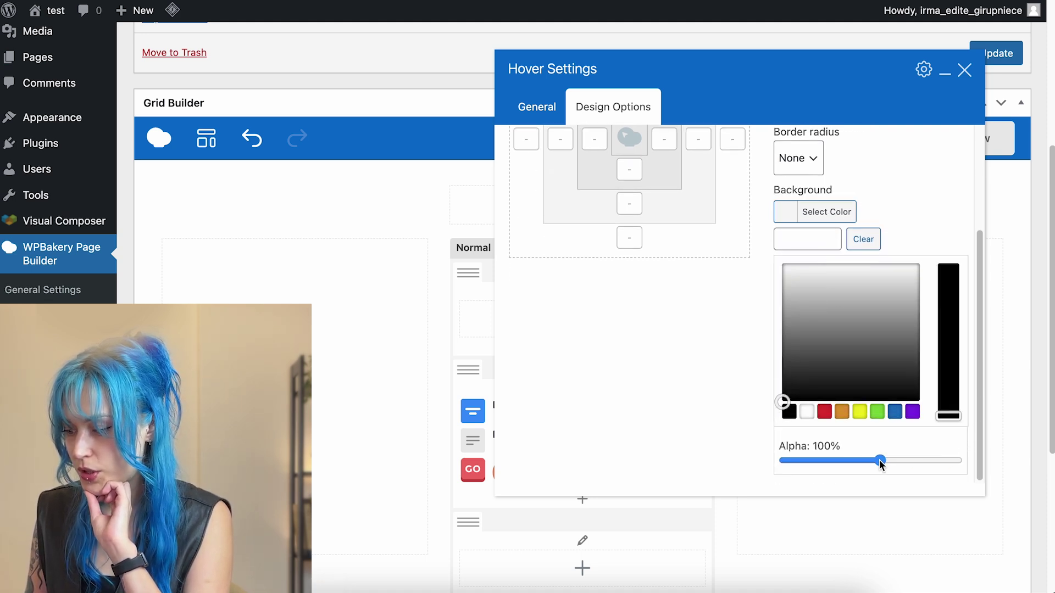
pyautogui.click(921, 210)
# - Save the grid template and update the page
pyautogui.scroll(-2, 925, 246)
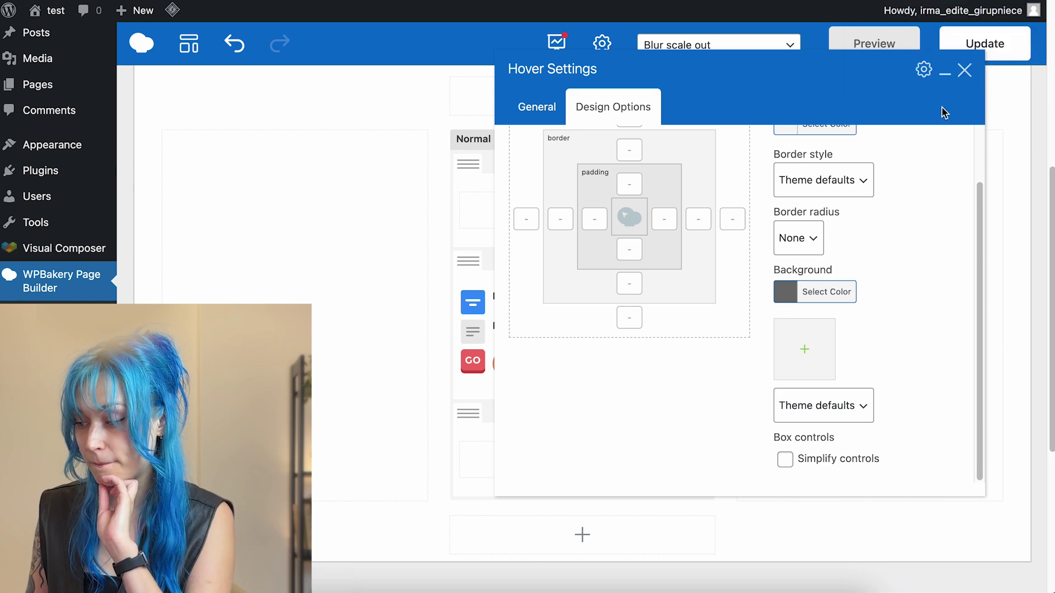
pyautogui.click(963, 74)
pyautogui.click(984, 51)
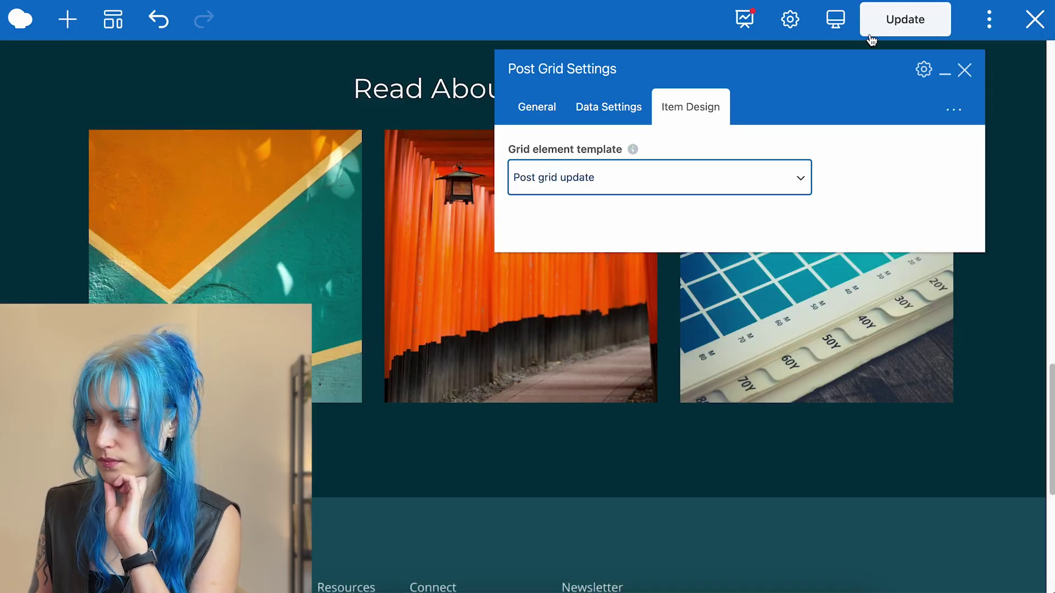
pyautogui.click(884, 28)
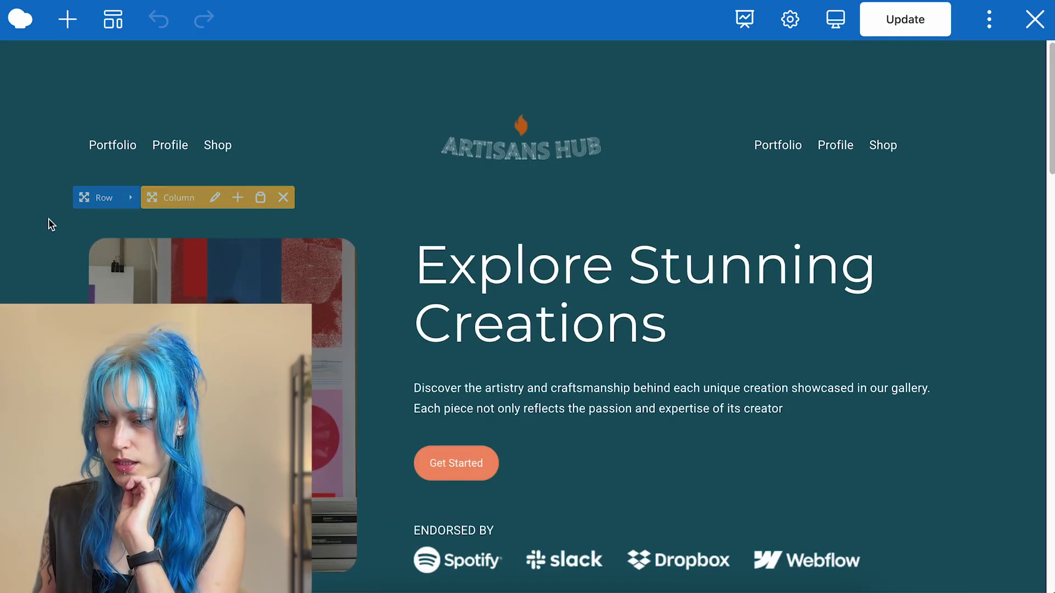
# - Scroll down the page to check the updated post grid
pyautogui.scroll(-5, 48, 225)
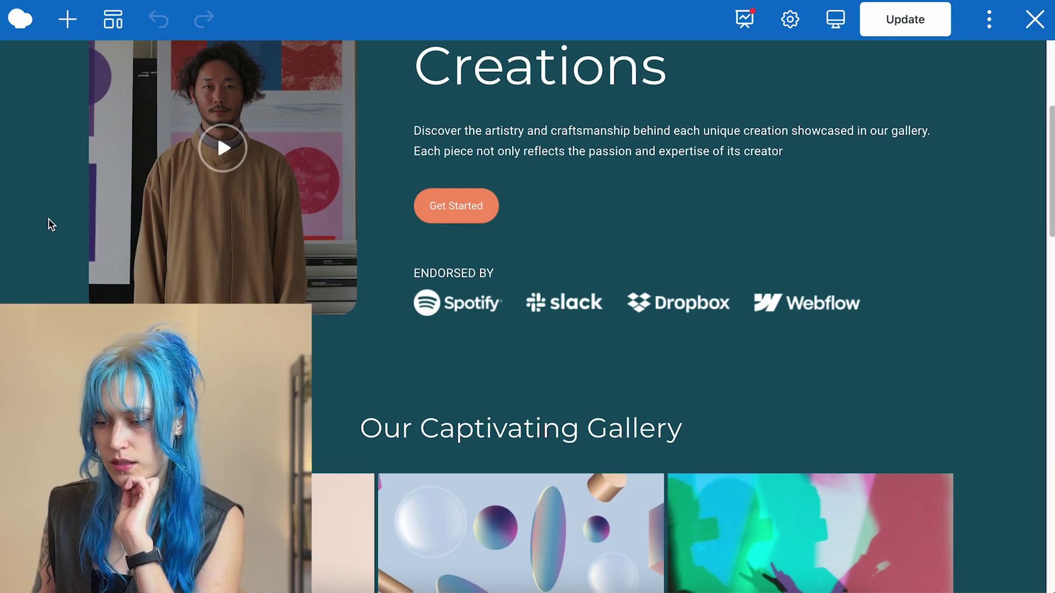
pyautogui.scroll(-12, 50, 224)
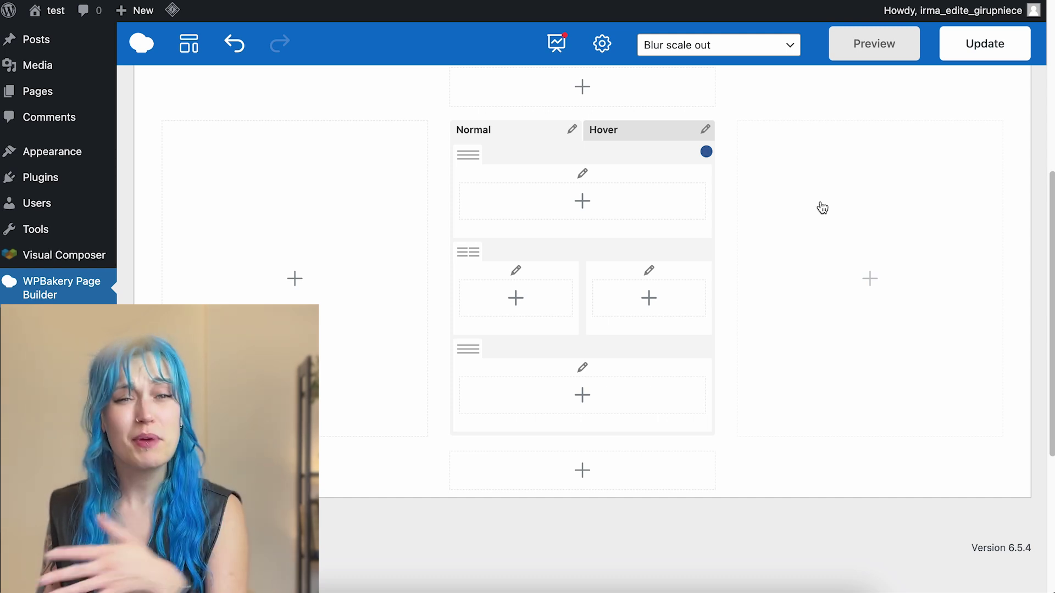
# - Keep Blur scale out, review the templates and Normal settings, then view the Hover layer
pyautogui.scroll(1, 813, 140)
pyautogui.click(718, 44)
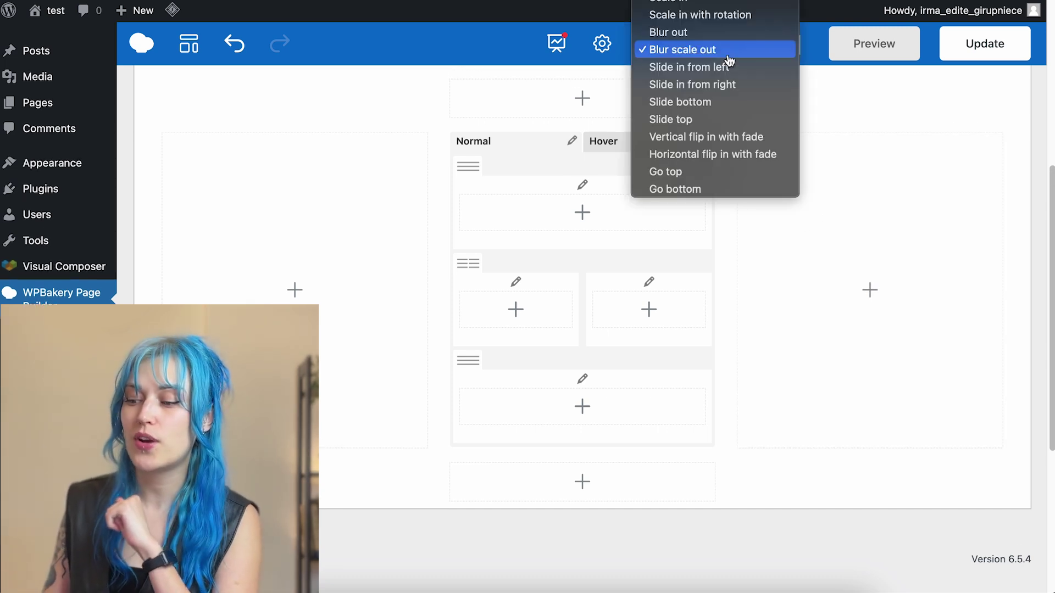
pyautogui.click(311, 197)
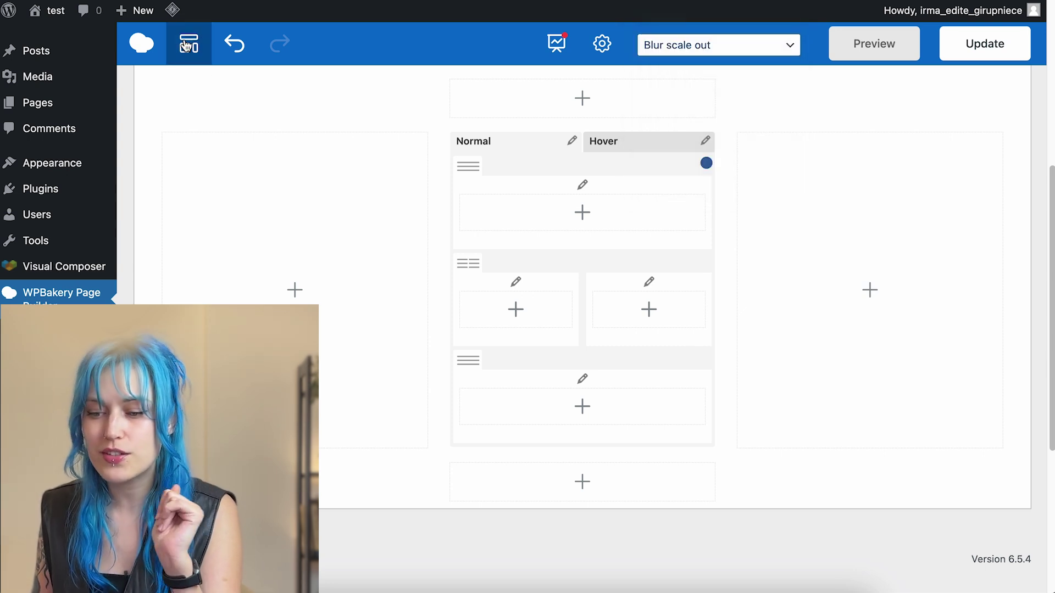
pyautogui.click(189, 43)
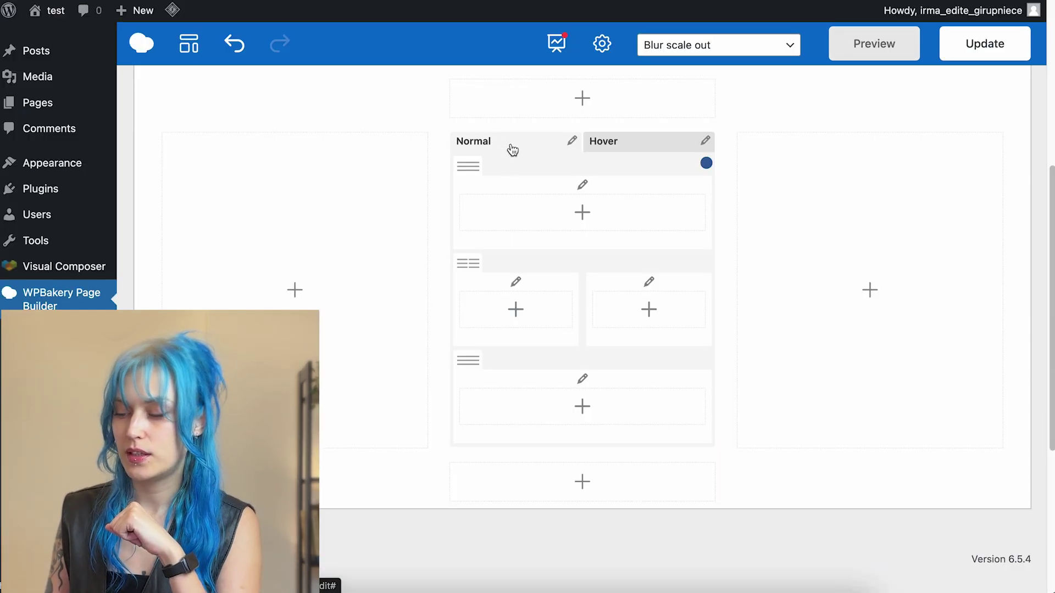
pyautogui.click(571, 141)
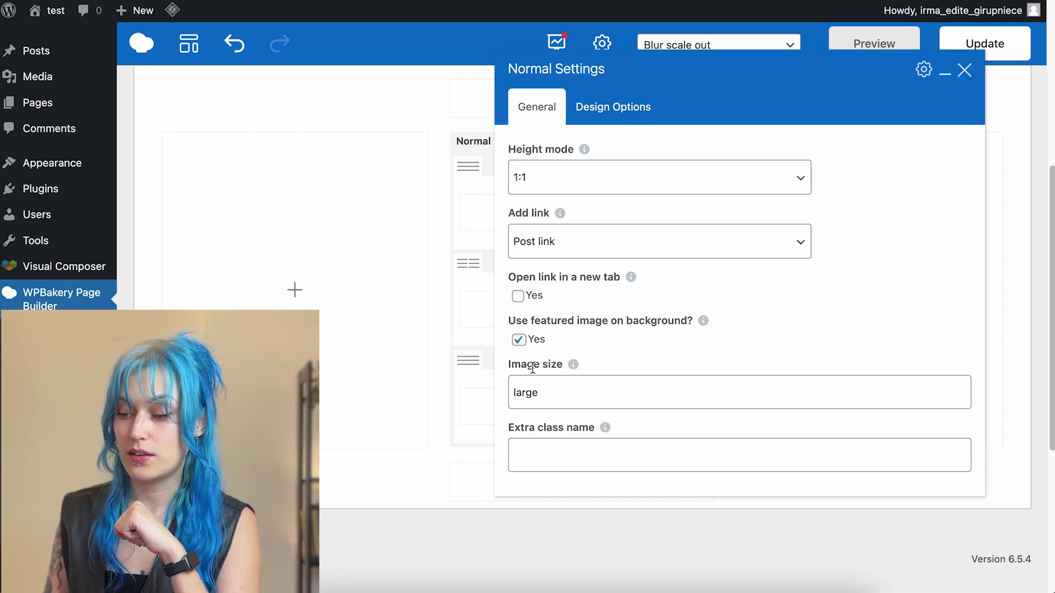
pyautogui.click(964, 70)
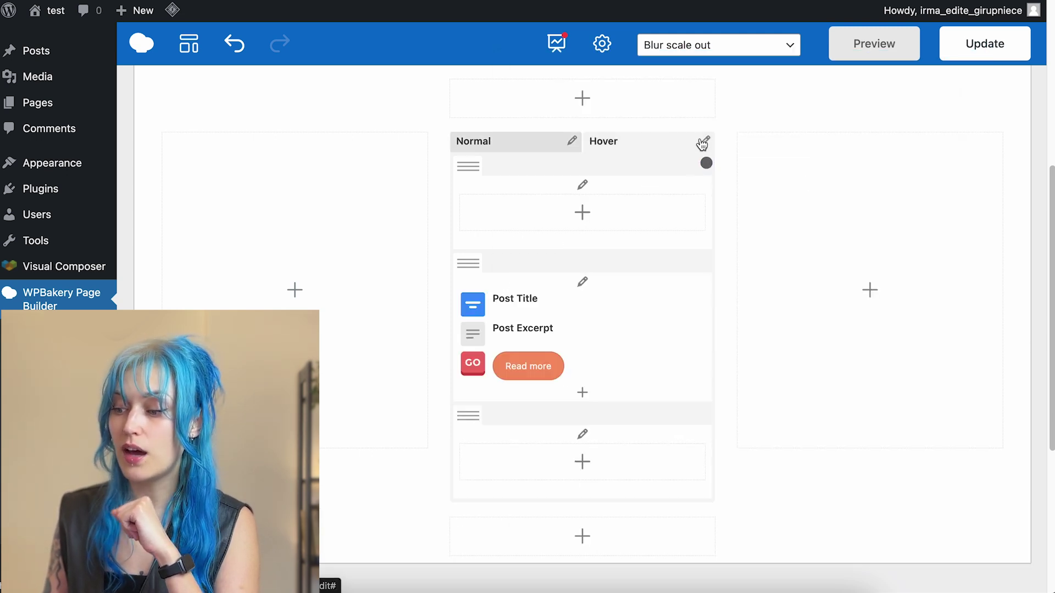